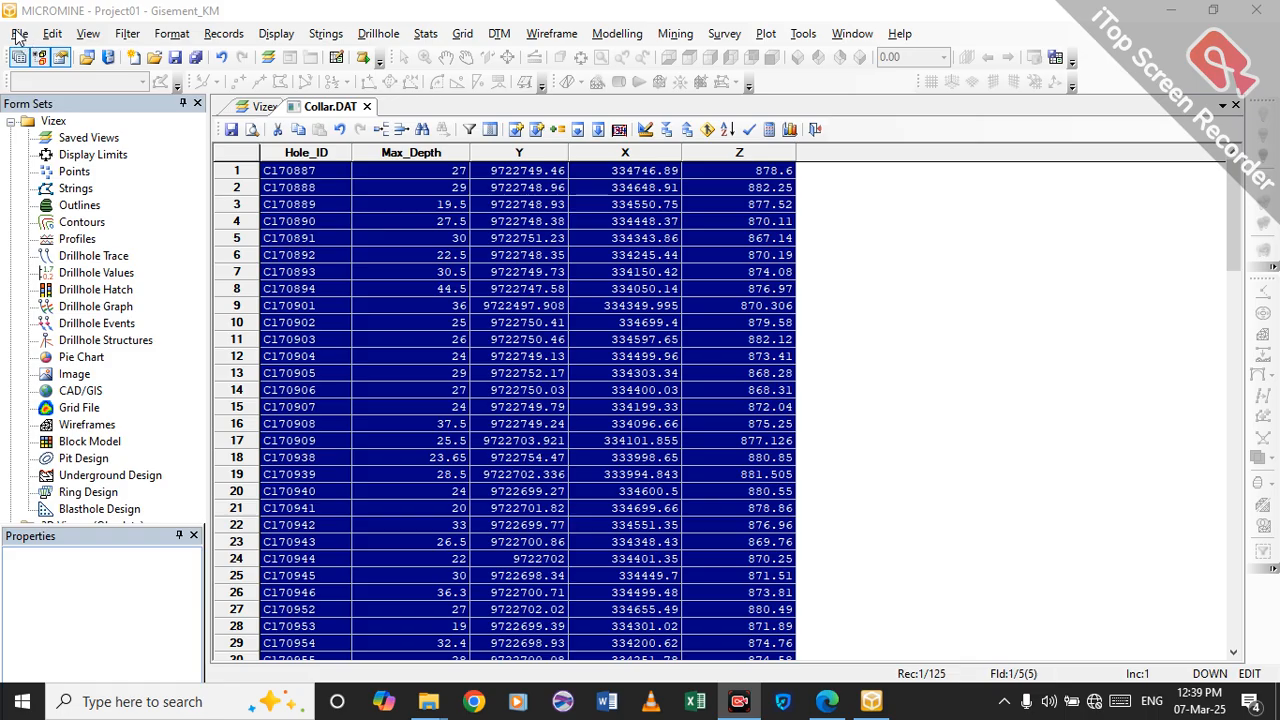
- Create a new file named Assay with type DATA
key(alt+shift)
click(38, 58)
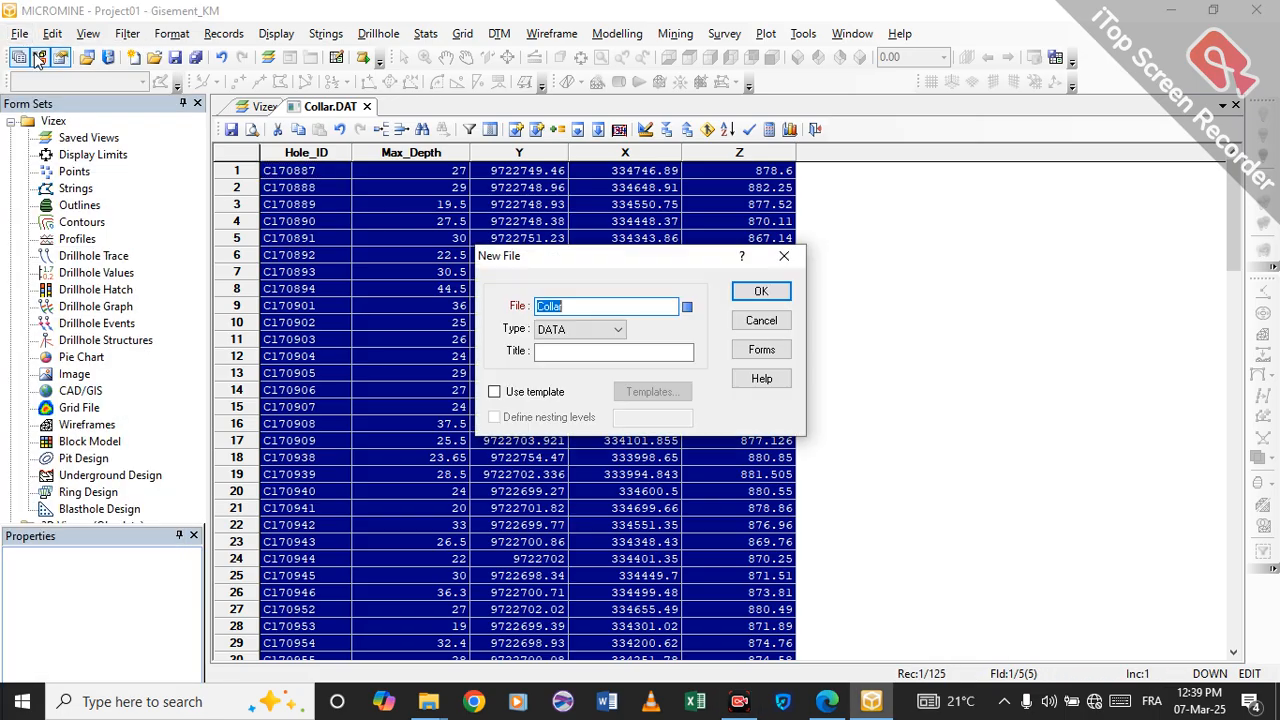
click(589, 307)
click(779, 296)
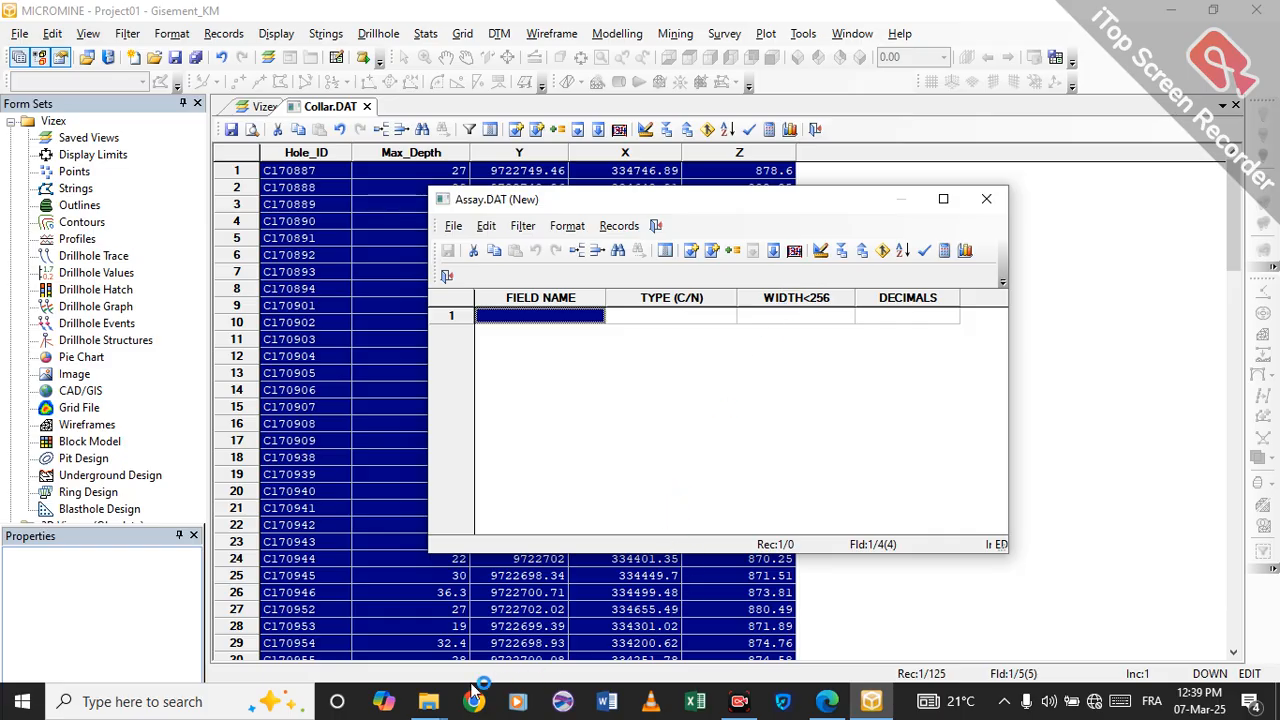
- Open the assay workbook in Excel from the Module II project folder and show its header row, dismissing the activation notice
mouse_move(425, 707)
click(449, 651)
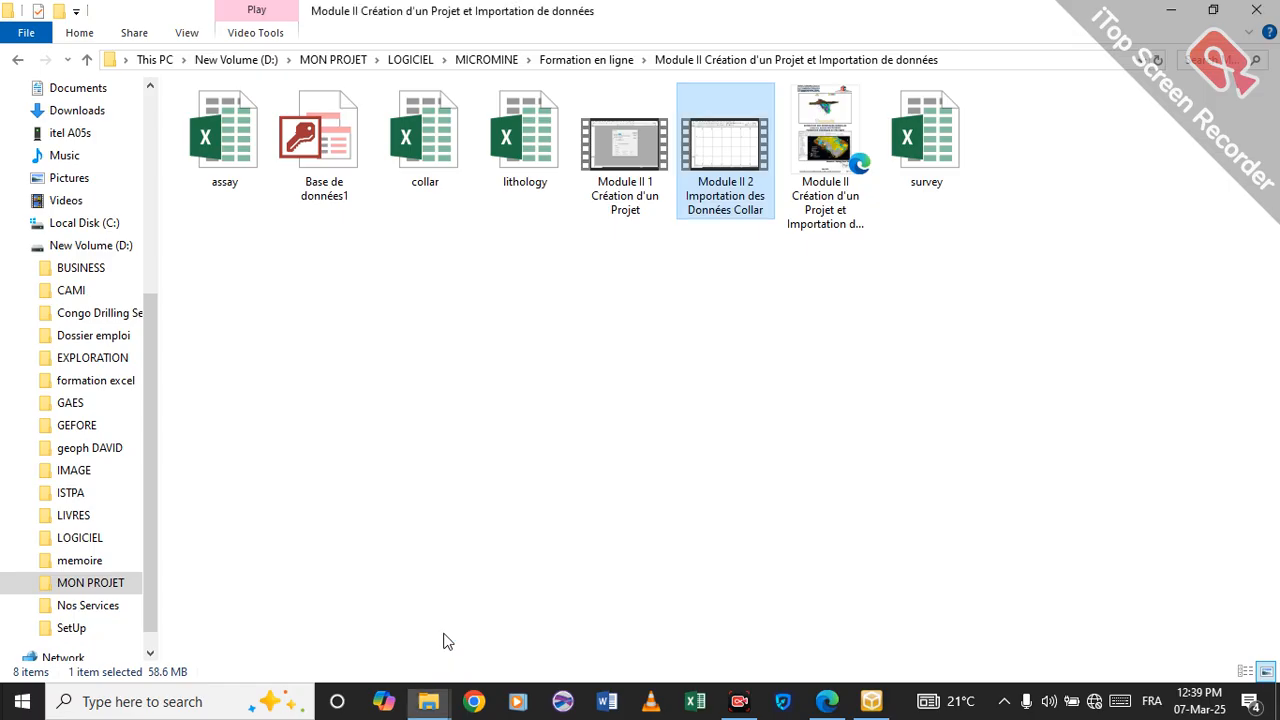
click(224, 176)
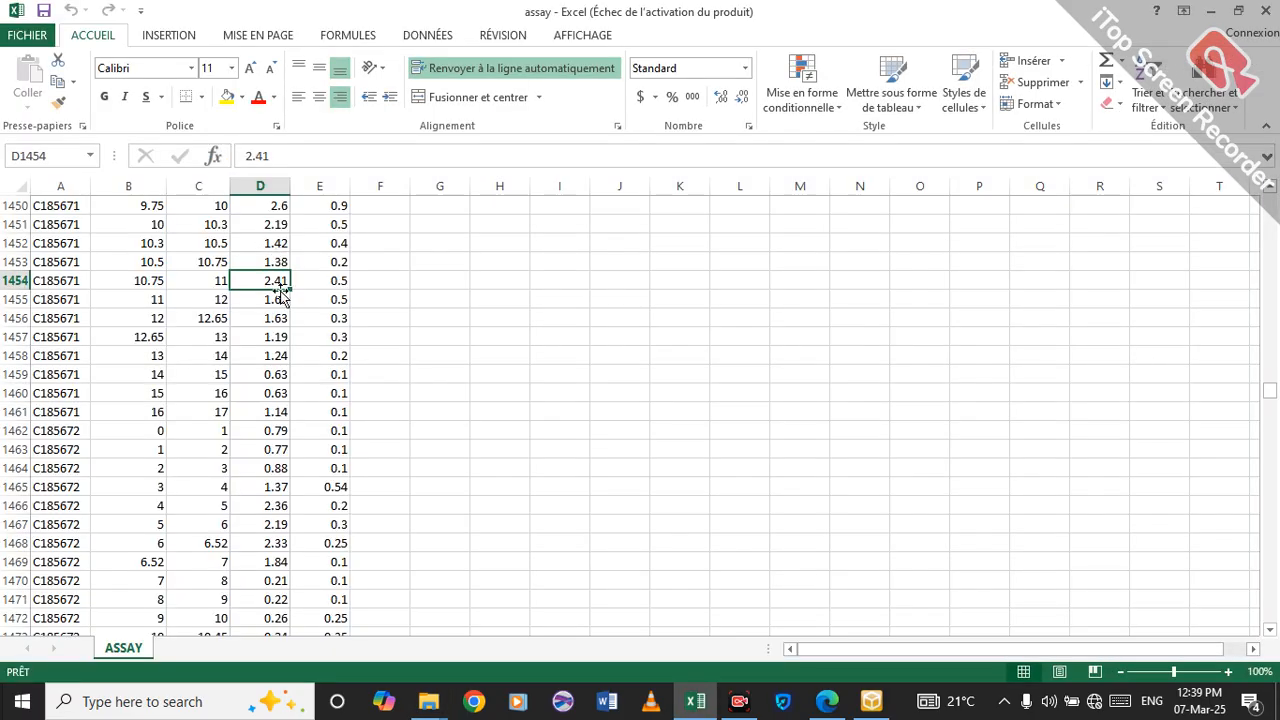
drag(1272, 390, 1270, 200)
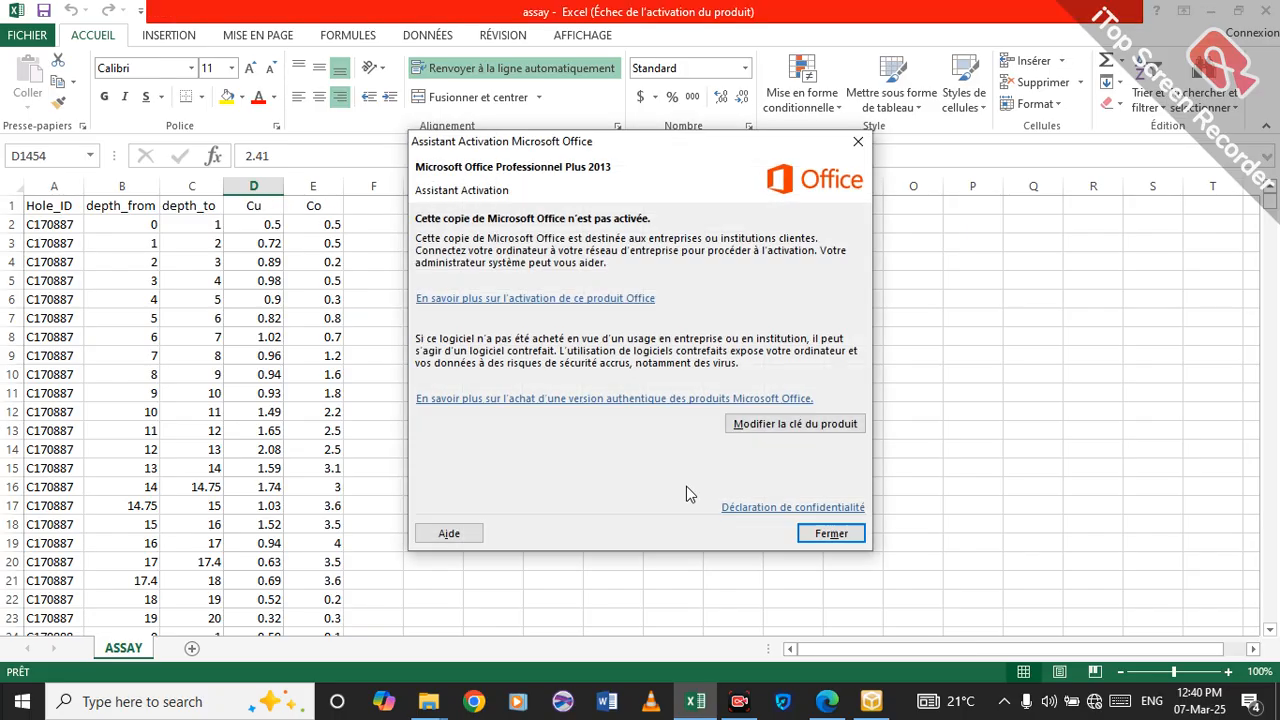
click(858, 141)
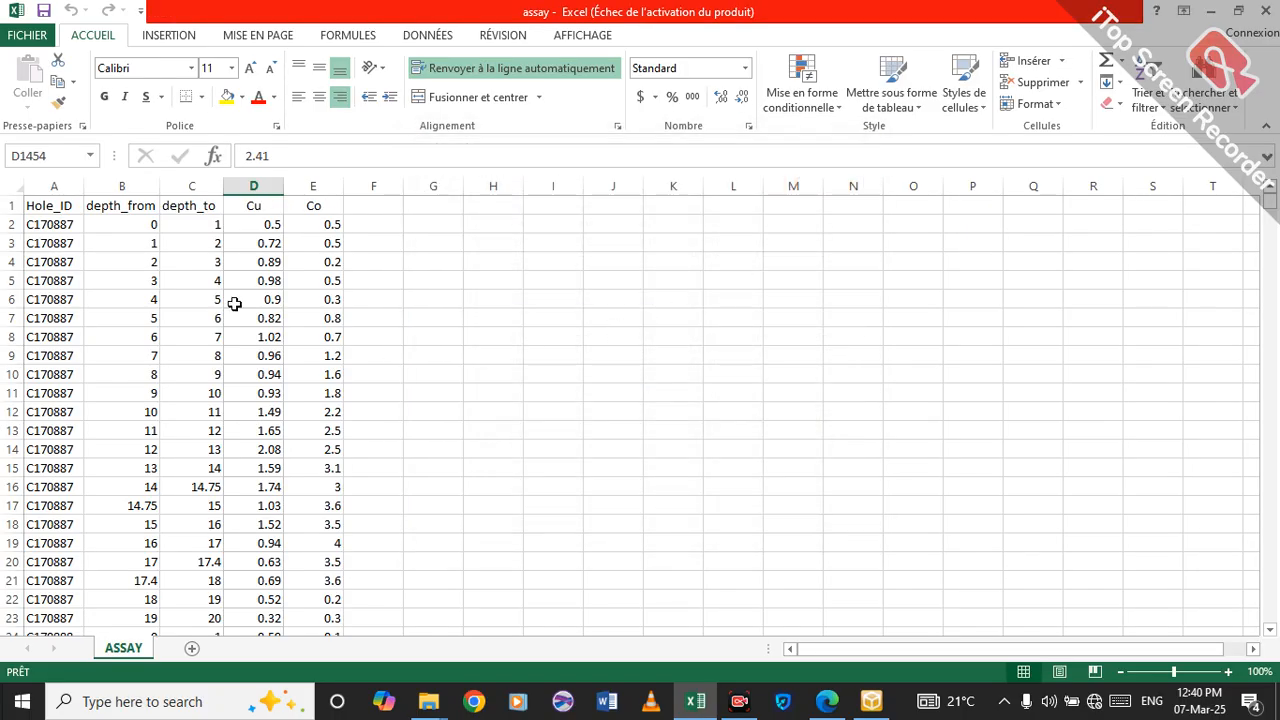
- Switch back to Micromine and extend the Assay.DAT field table to five rows using Increment Many
mouse_move(872, 704)
click(867, 616)
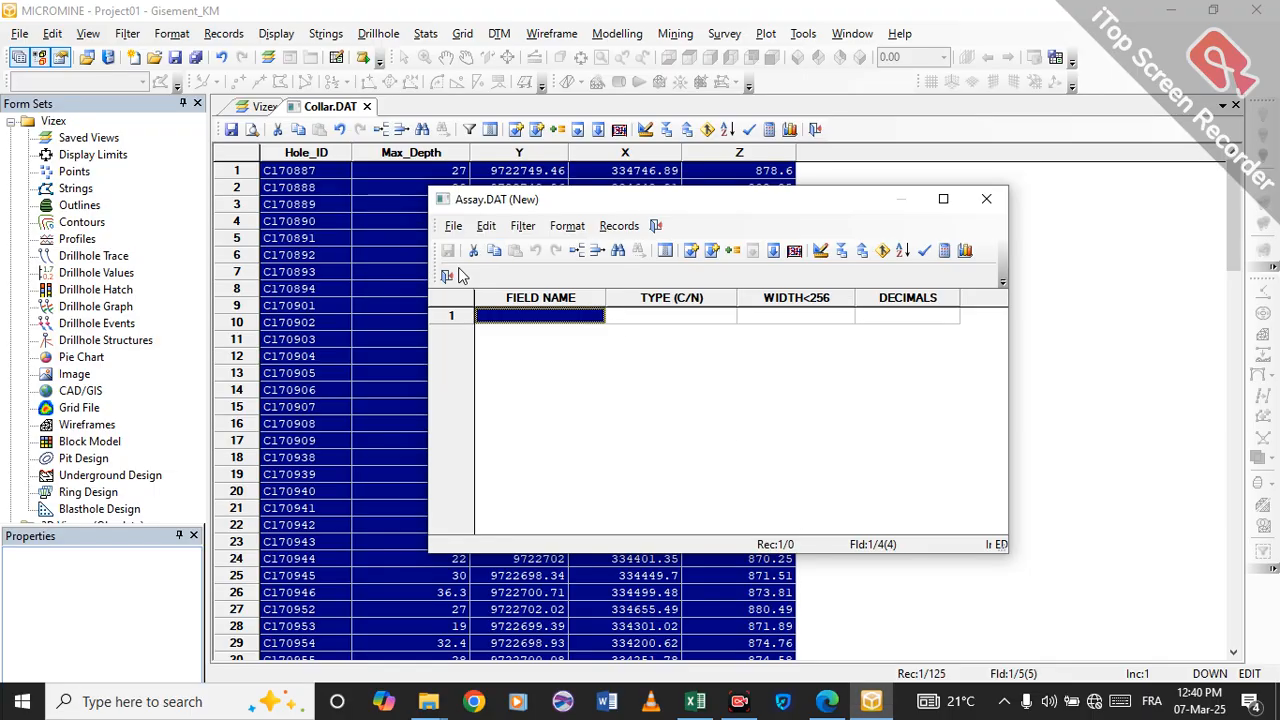
click(711, 251)
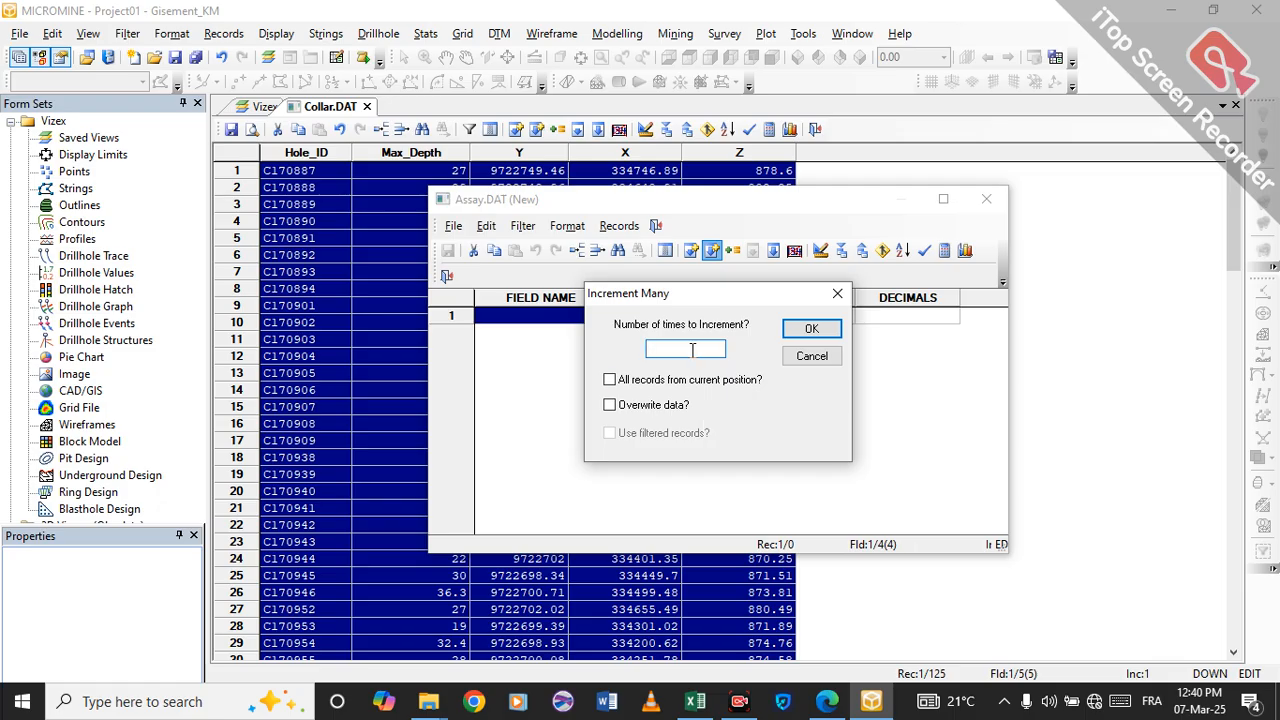
text(')
click(813, 329)
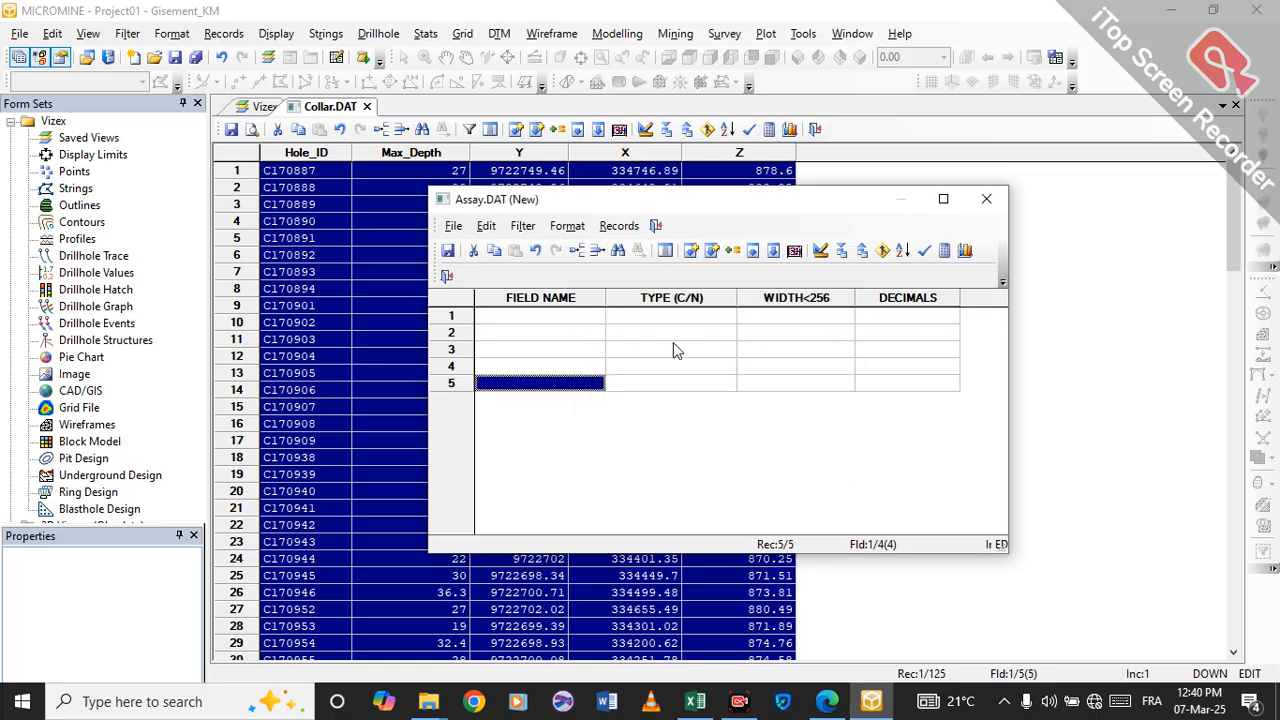
- Copy the Hole_ID header from the Excel assay sheet into the first field name of Assay.DAT in Micromine
click(590, 318)
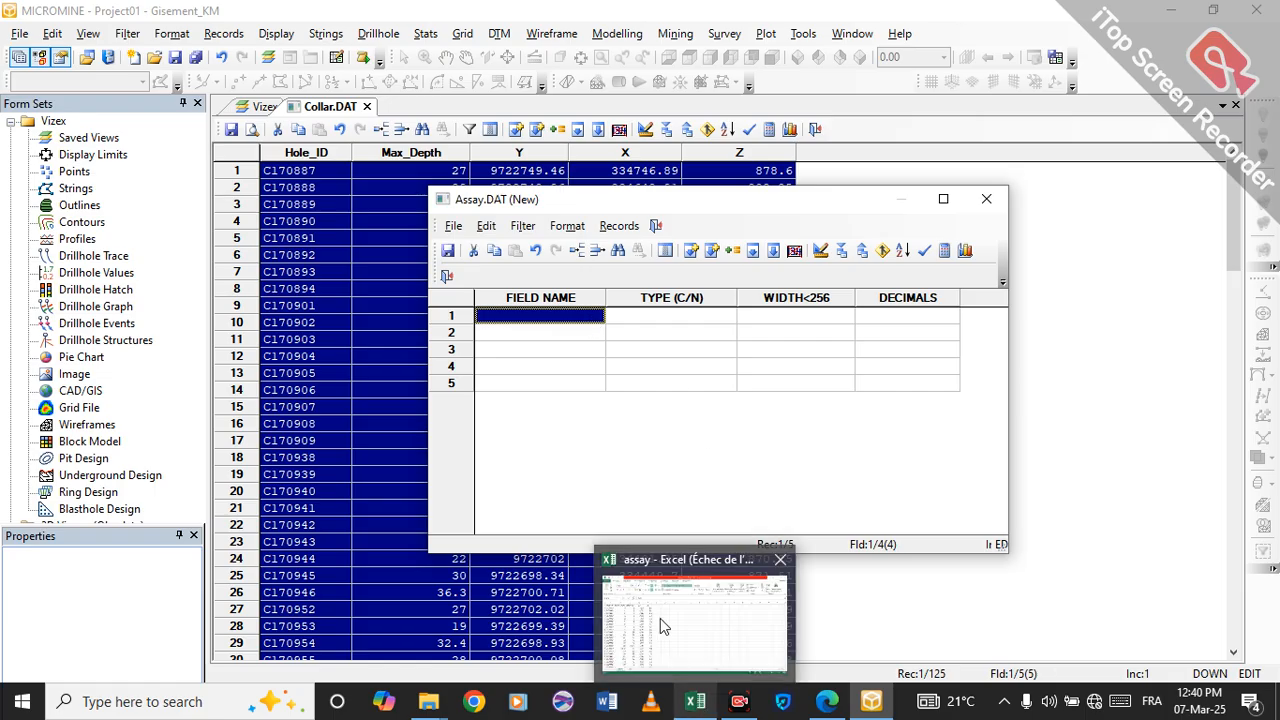
click(695, 701)
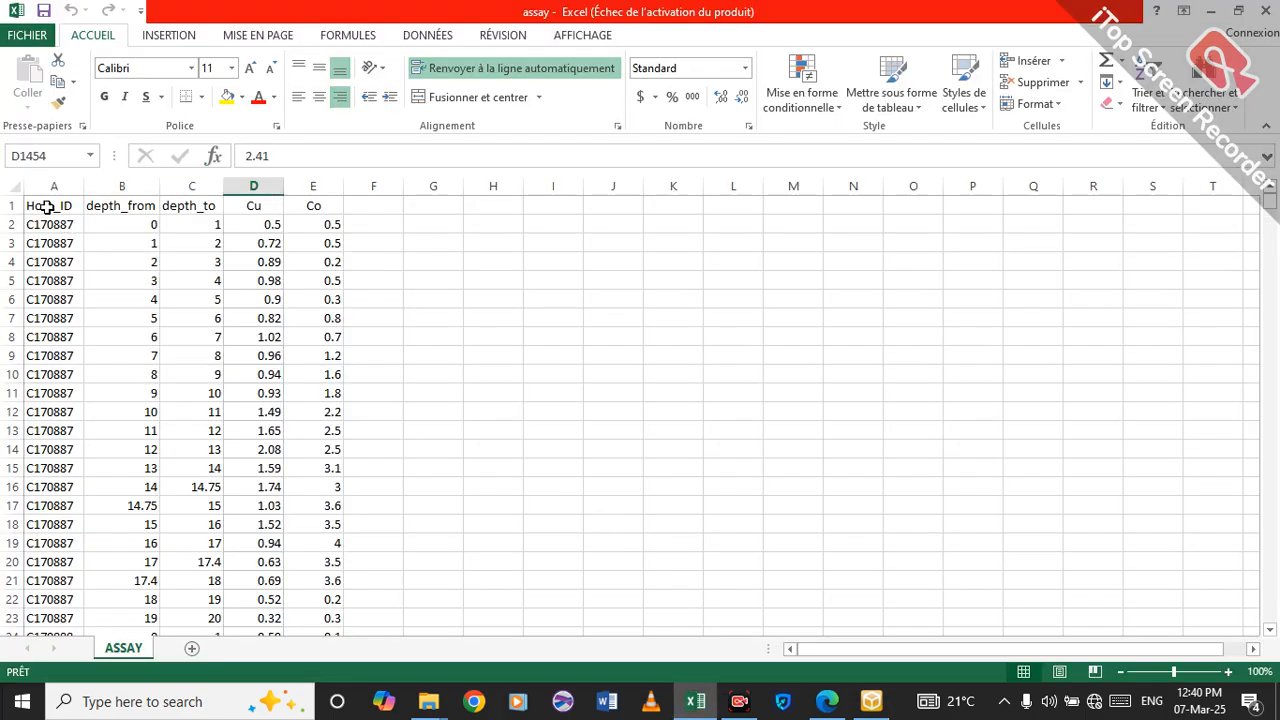
click(52, 207)
right_click(52, 207)
click(95, 241)
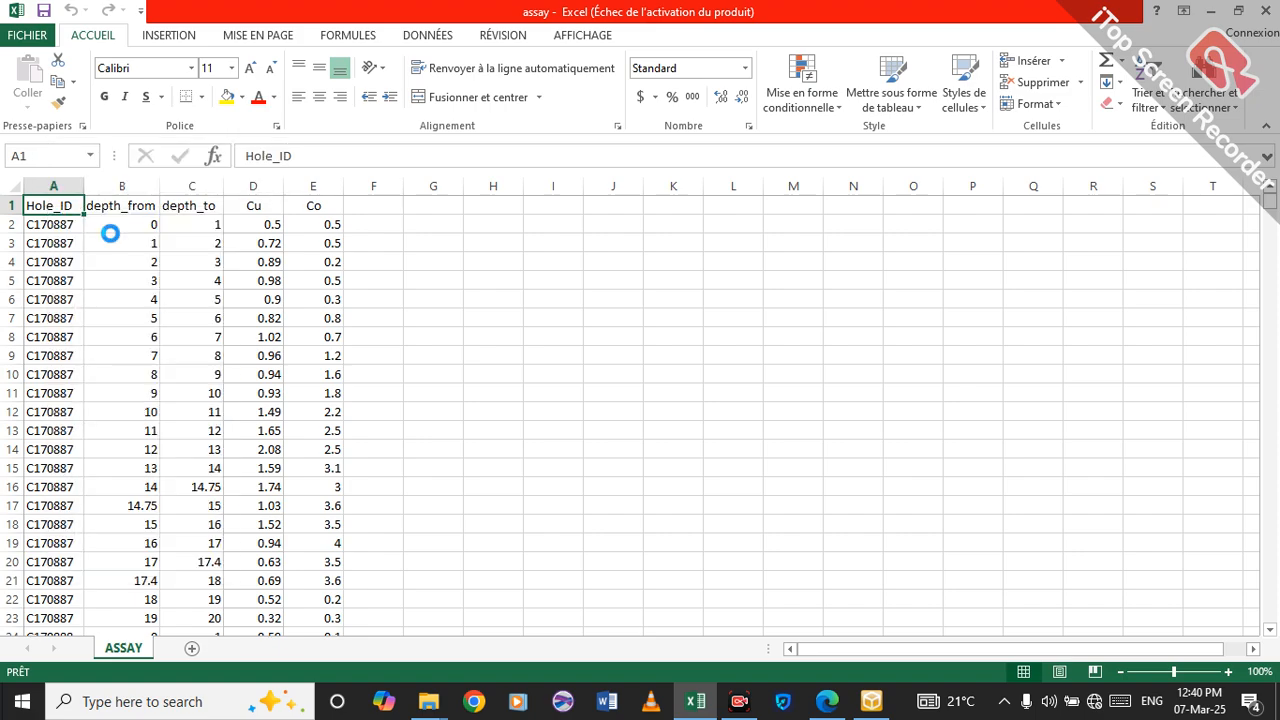
click(871, 701)
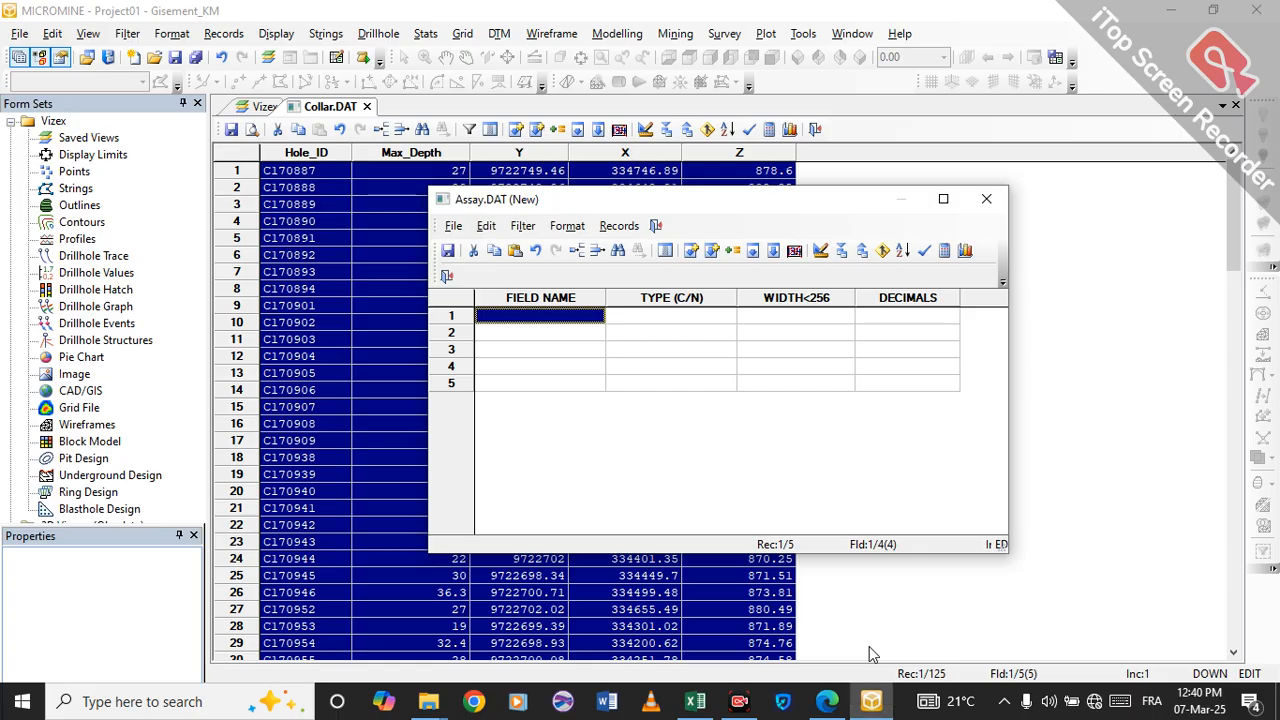
right_click(562, 319)
click(600, 363)
- Copy the depth_from header from the Excel assay sheet into the second field name of Assay.DAT in Micromine
click(686, 640)
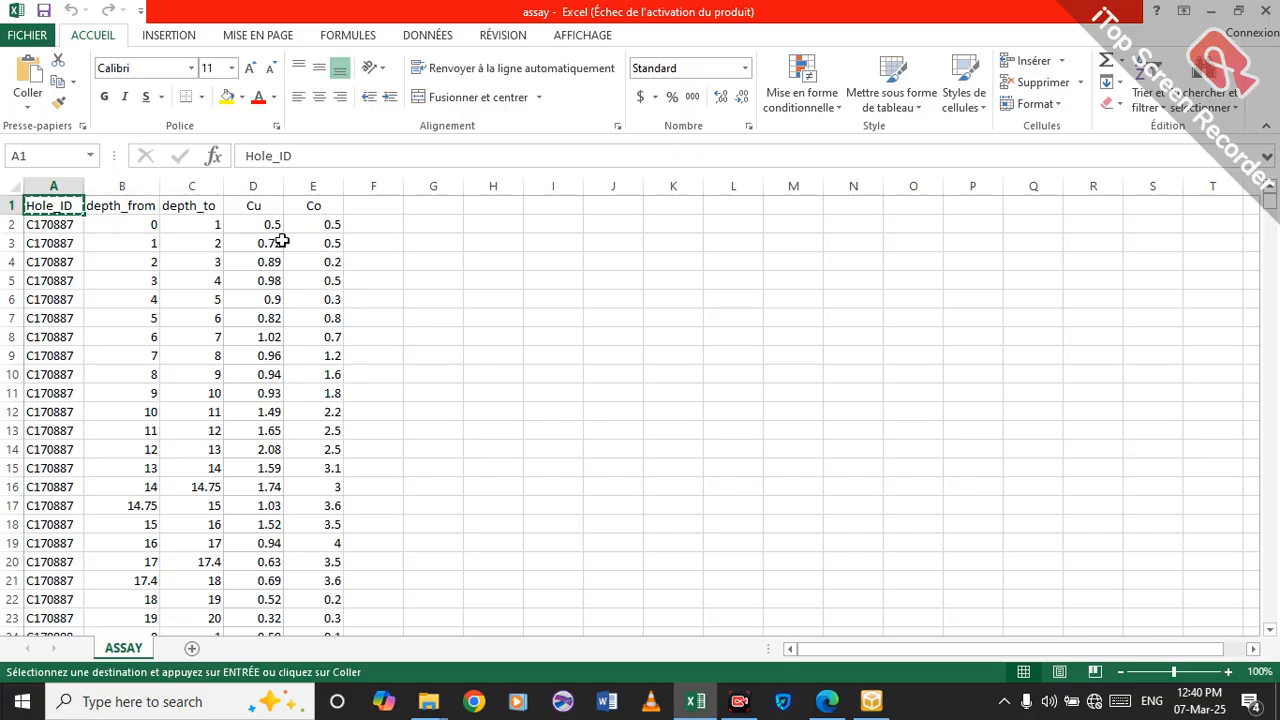
click(148, 207)
right_click(146, 210)
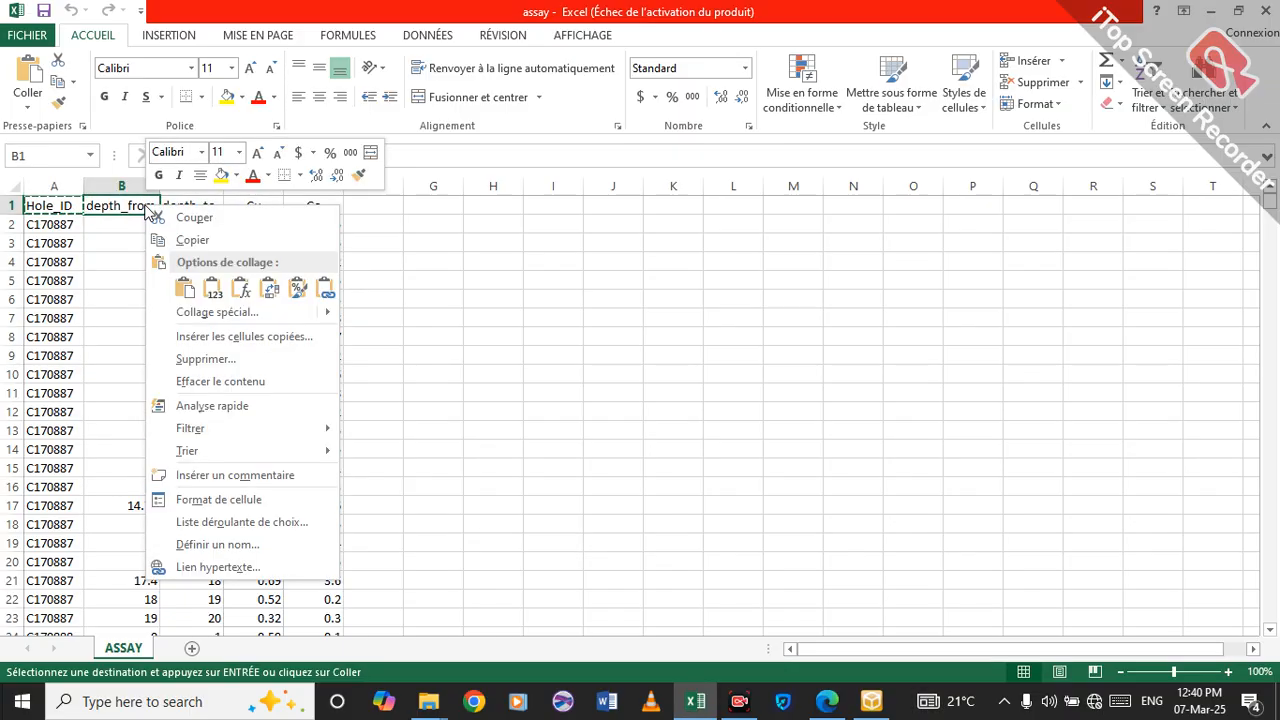
click(215, 240)
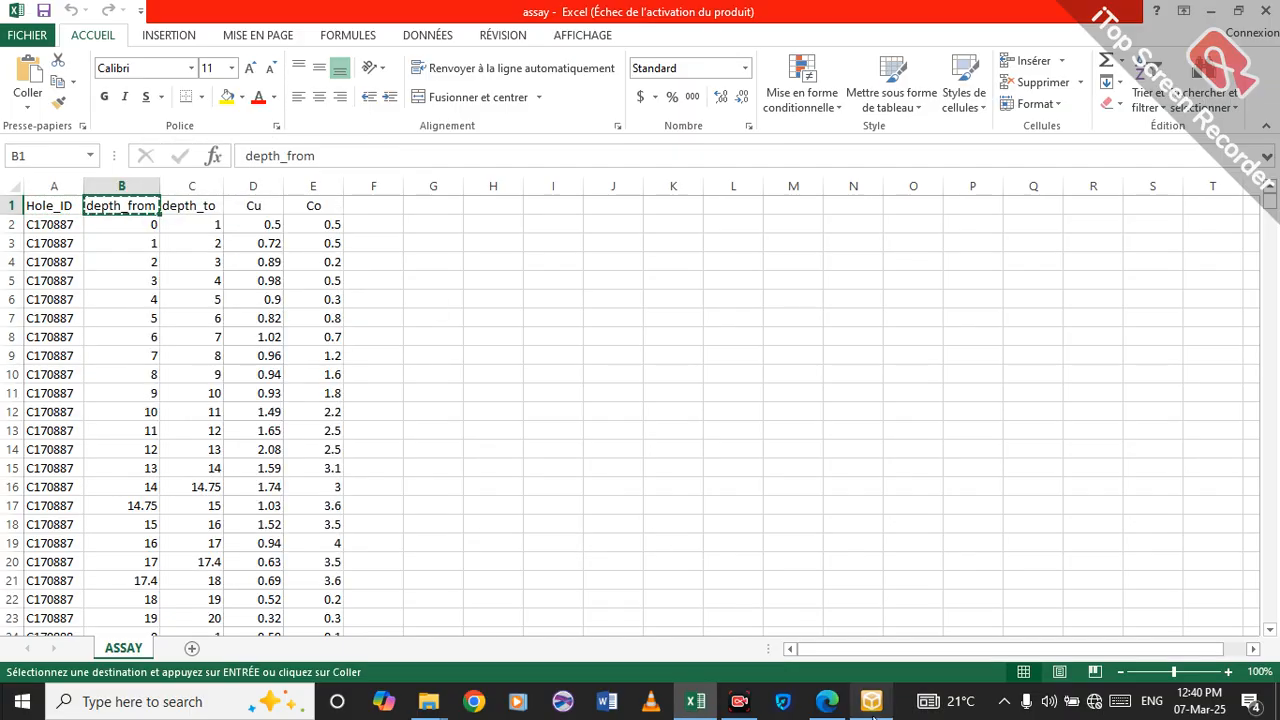
mouse_move(871, 712)
click(855, 612)
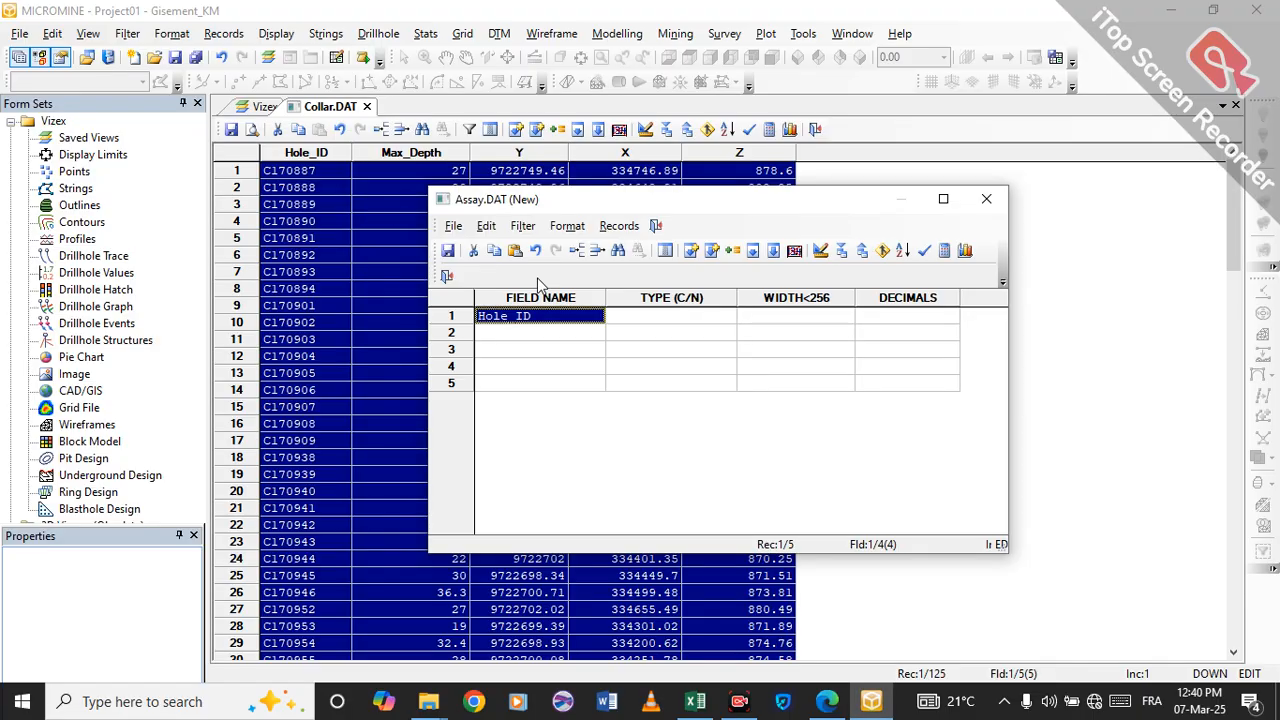
click(532, 336)
right_click(531, 333)
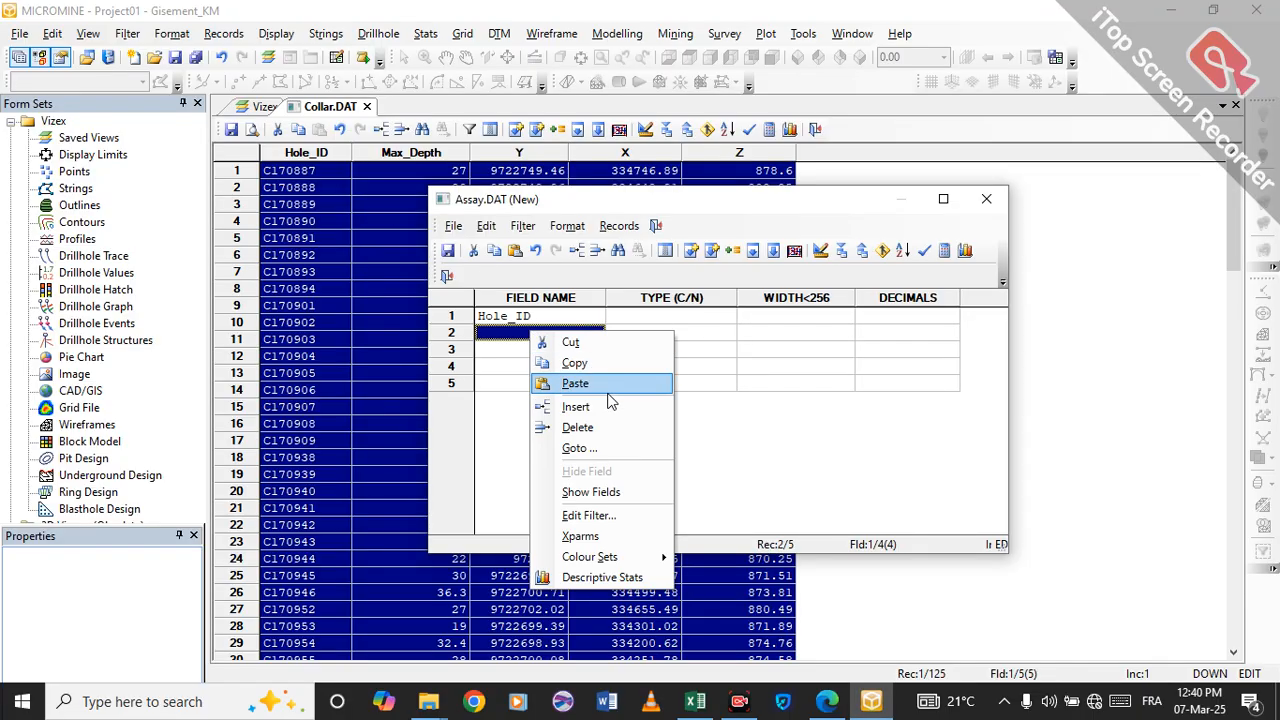
click(576, 384)
- Copy the depth_to header from the Excel assay sheet into the third field name of Assay.DAT in Micromine
mouse_move(697, 711)
click(641, 623)
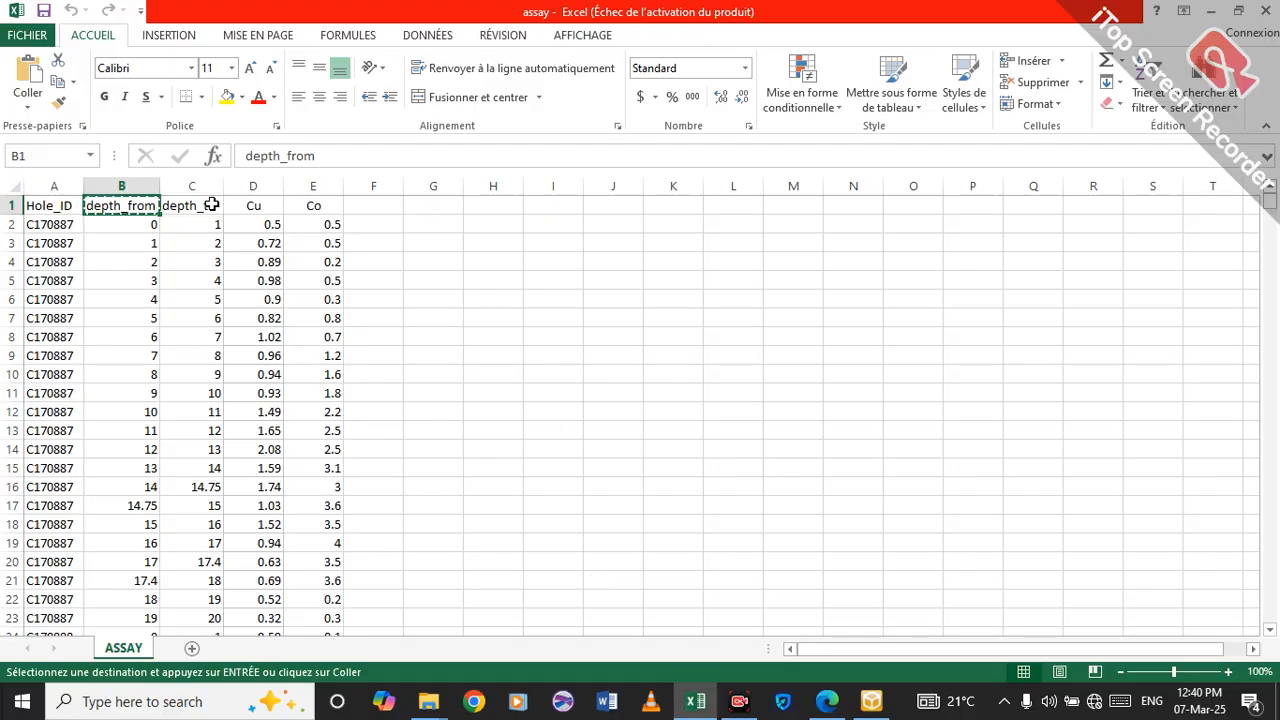
click(209, 204)
right_click(209, 205)
click(318, 240)
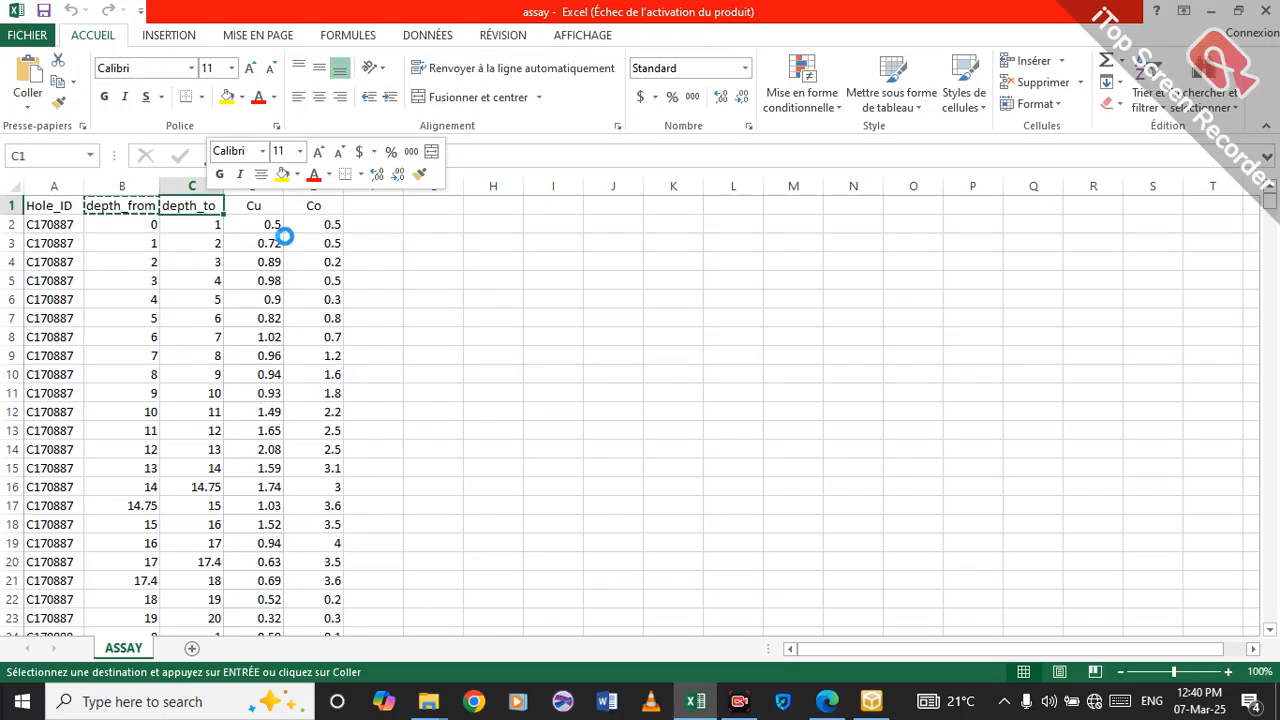
mouse_move(877, 697)
click(873, 640)
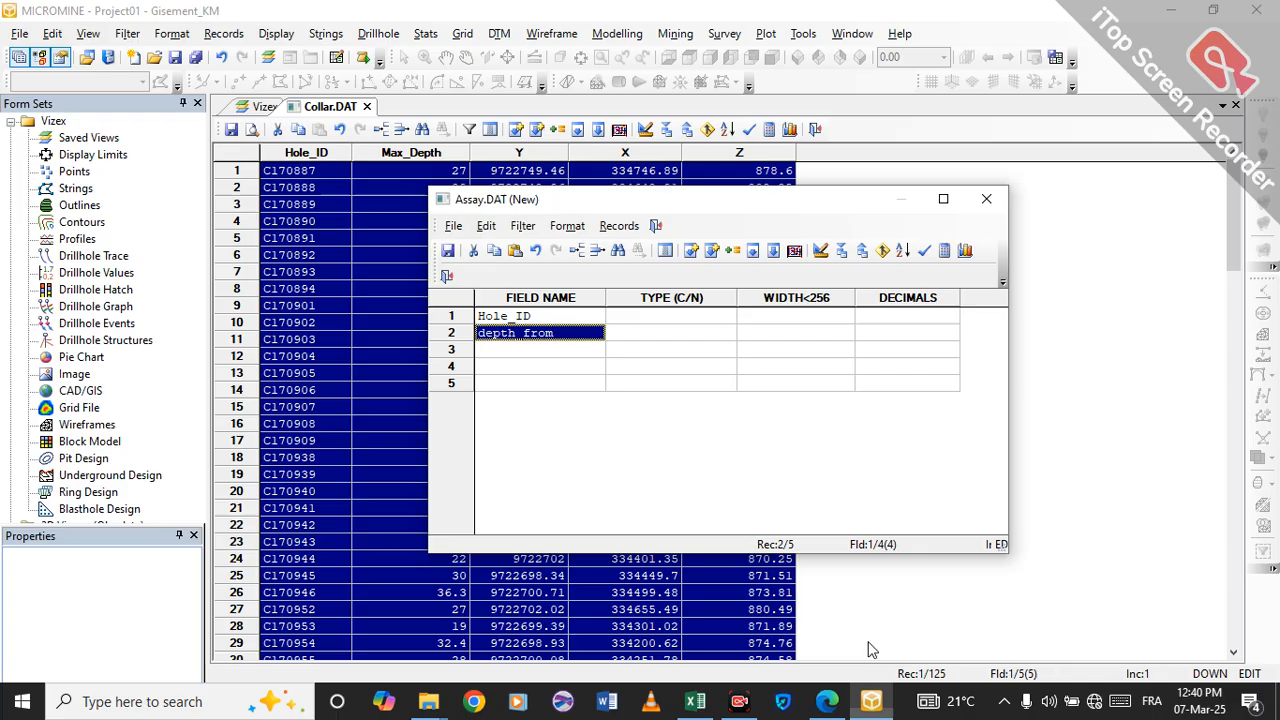
click(548, 350)
right_click(547, 355)
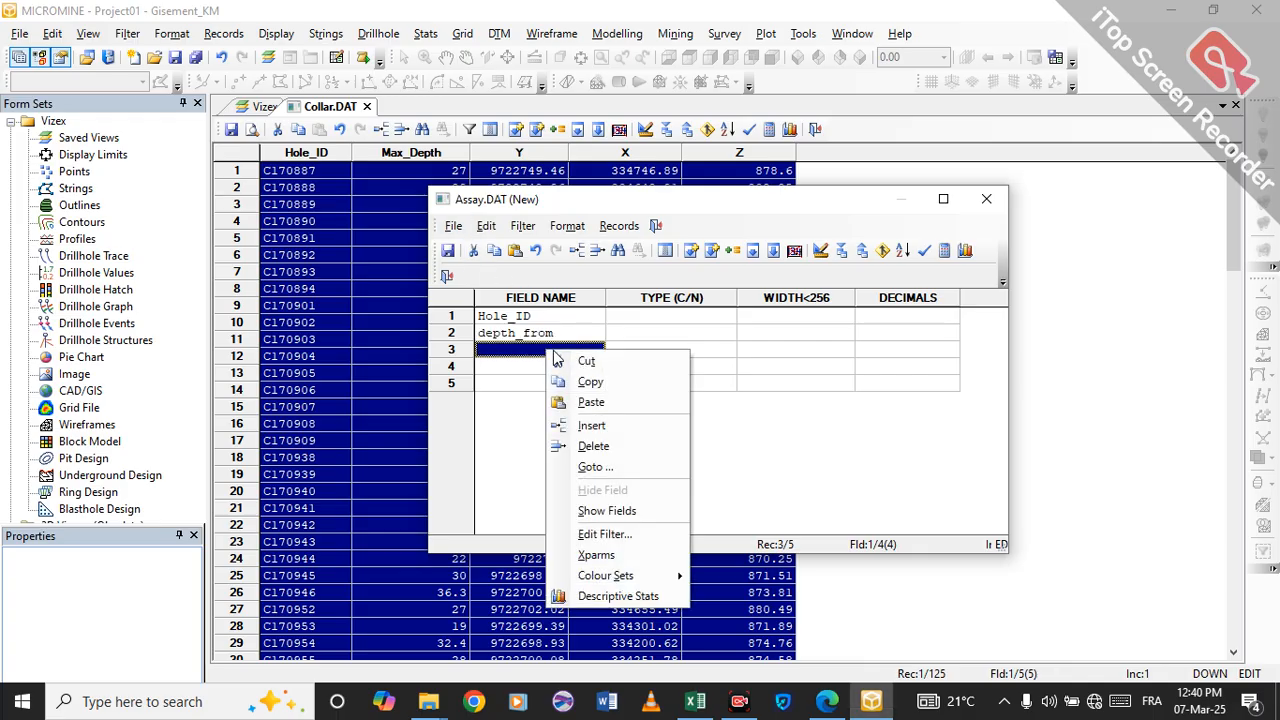
click(592, 403)
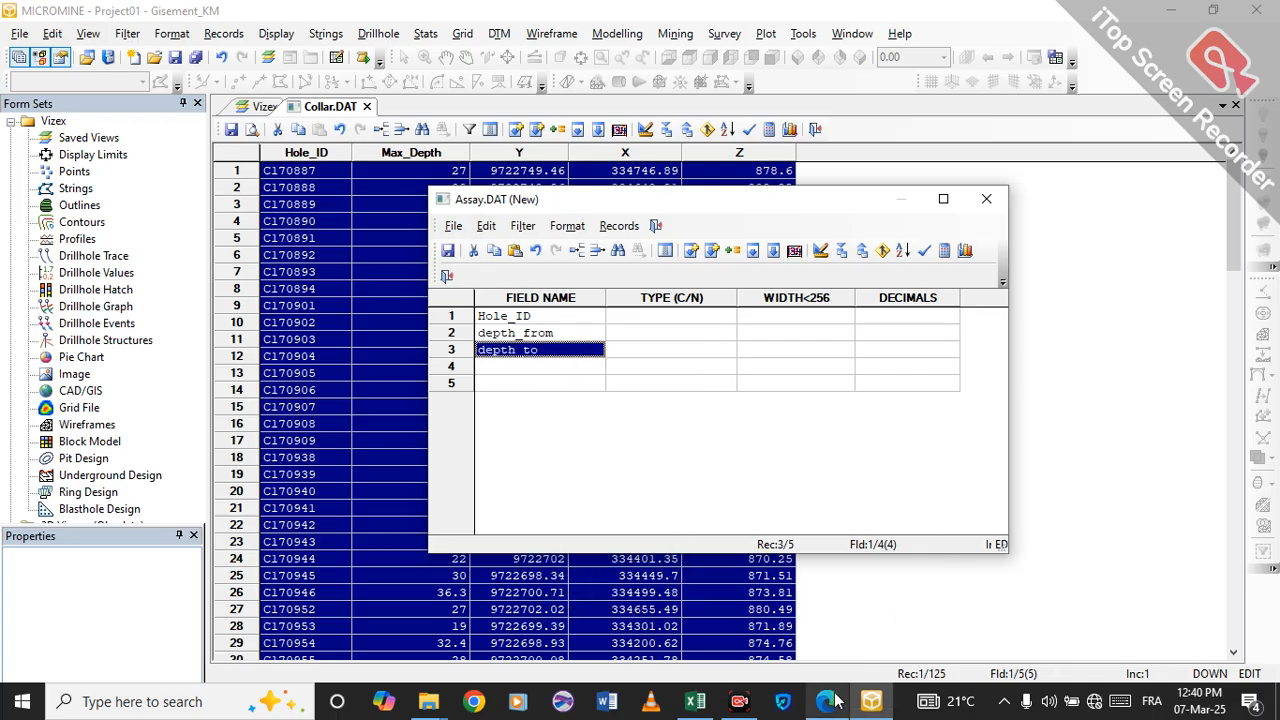
- Copy the Cu header from the Excel assay sheet into the fourth field name of Assay.DAT in Micromine
mouse_move(700, 702)
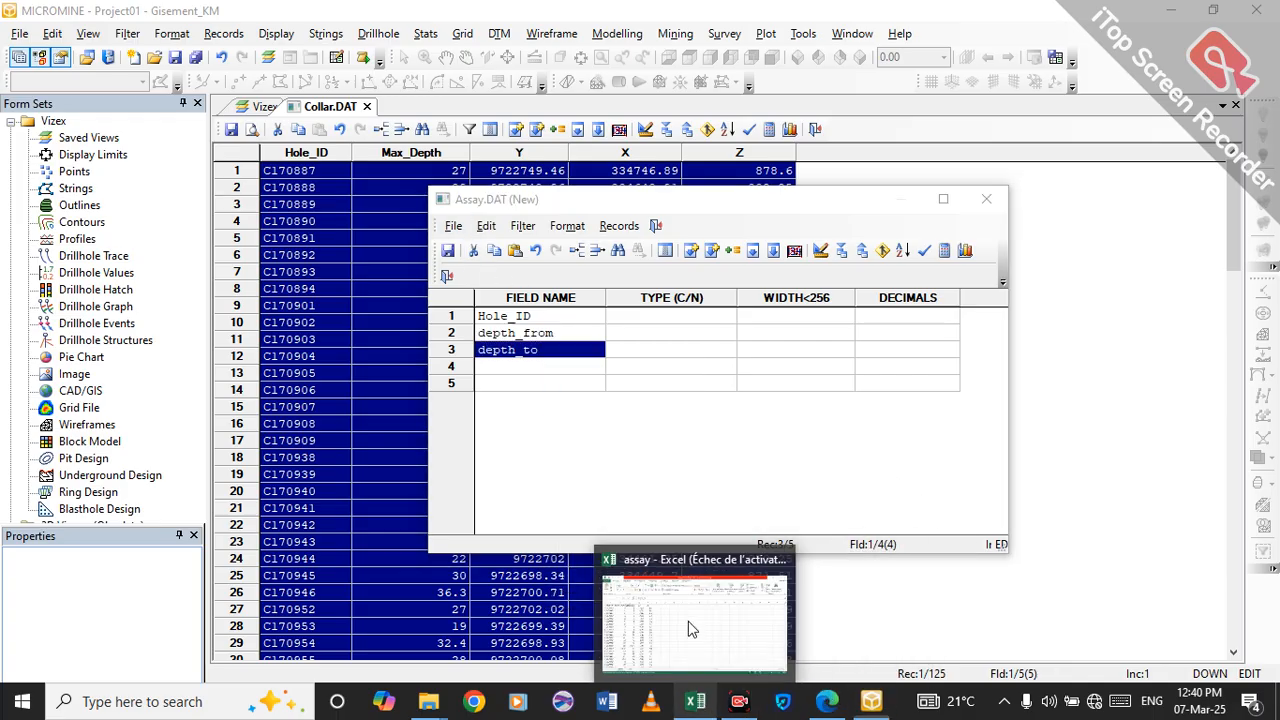
click(688, 621)
click(250, 206)
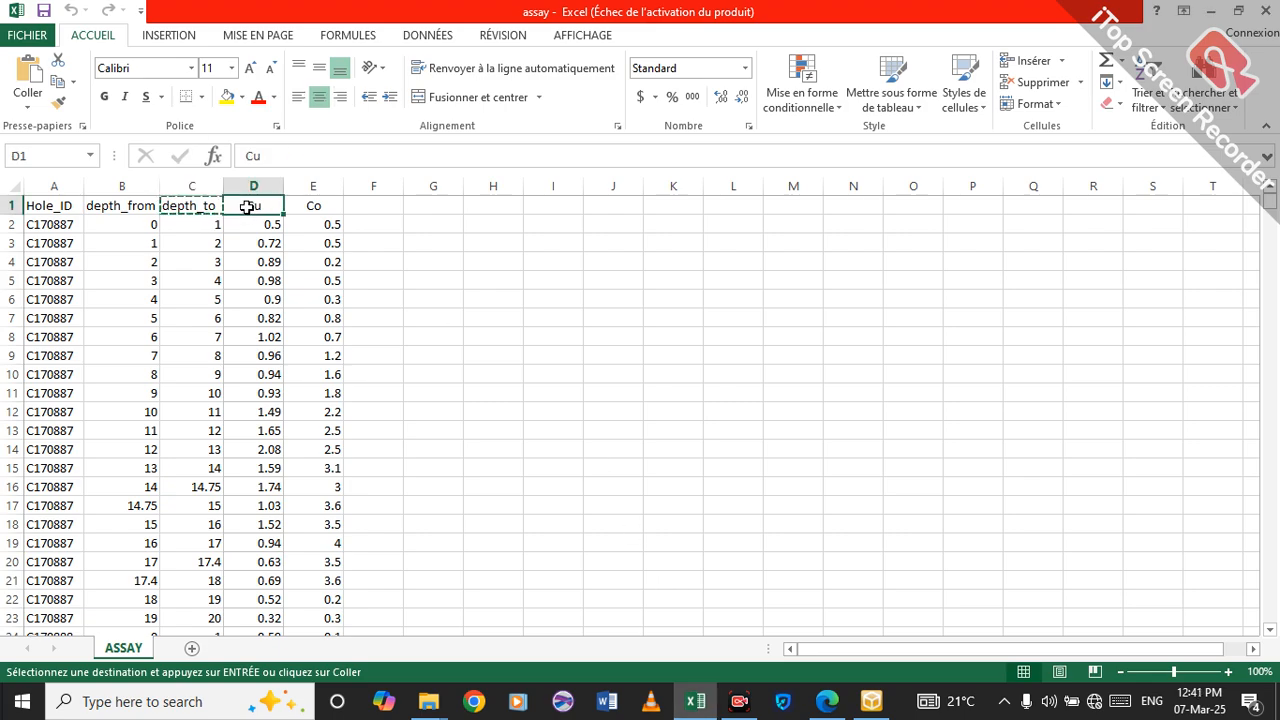
right_click(251, 206)
click(360, 244)
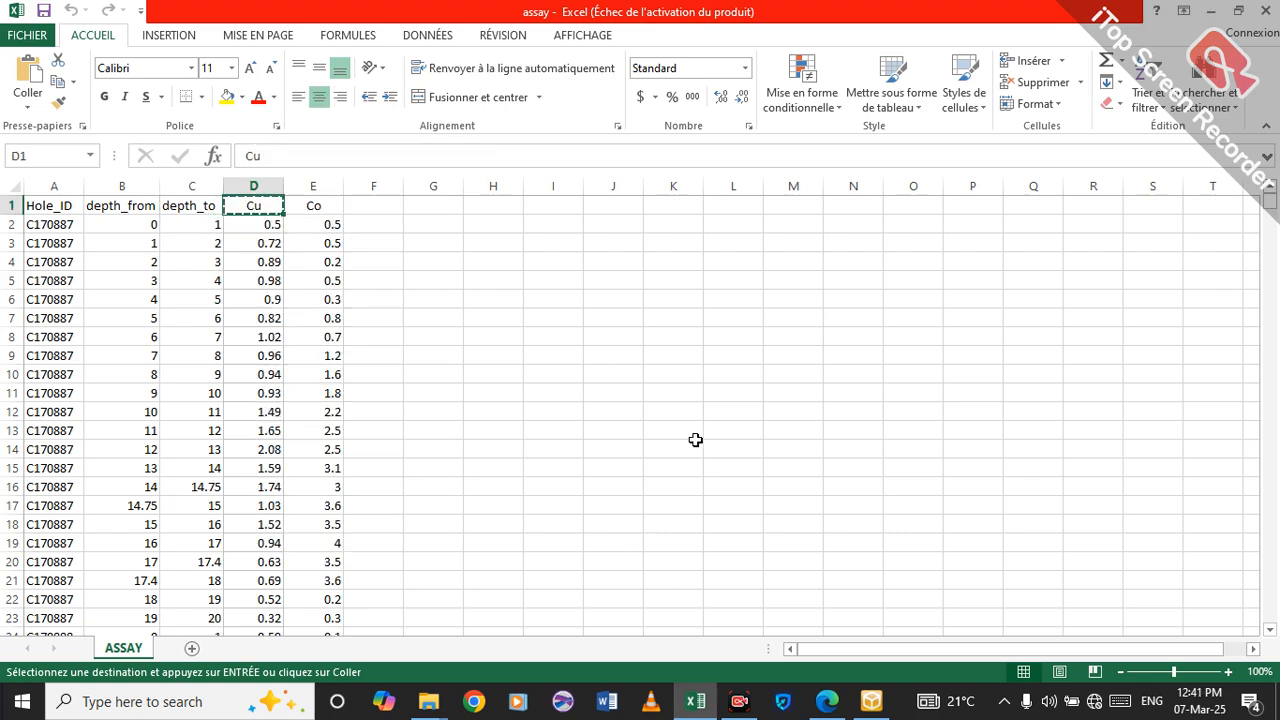
mouse_move(872, 700)
click(855, 648)
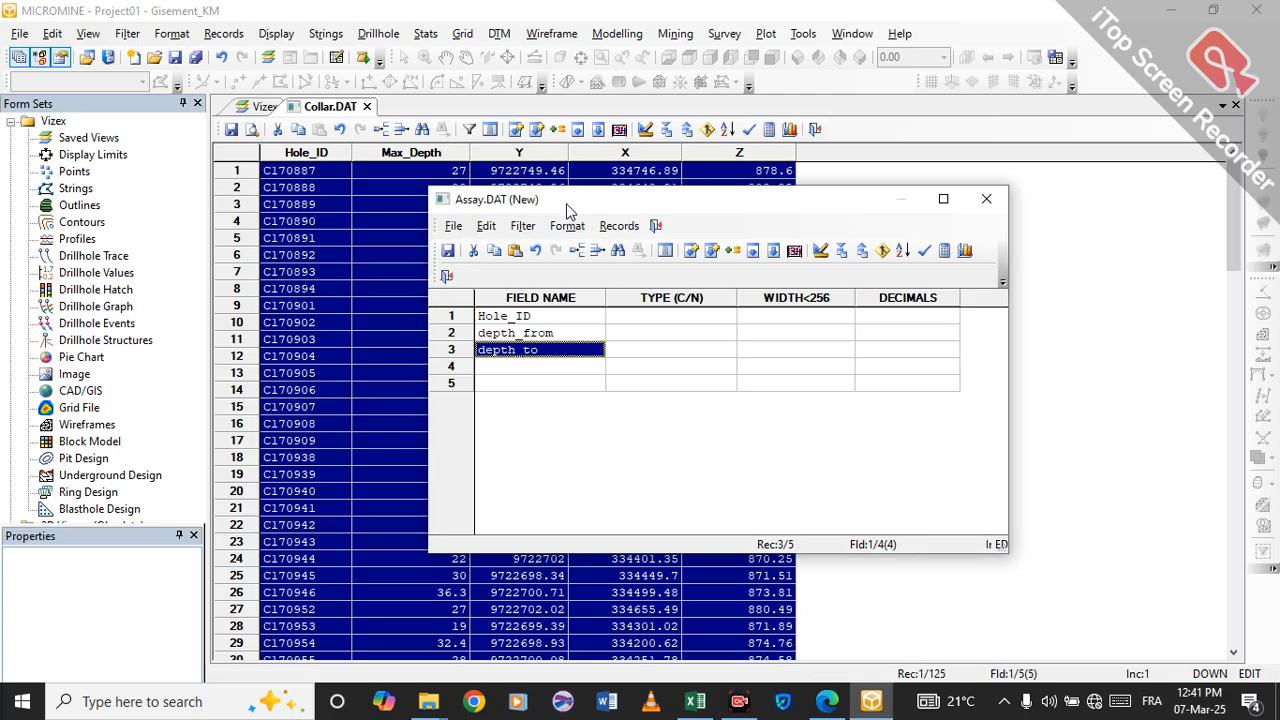
click(530, 367)
right_click(530, 368)
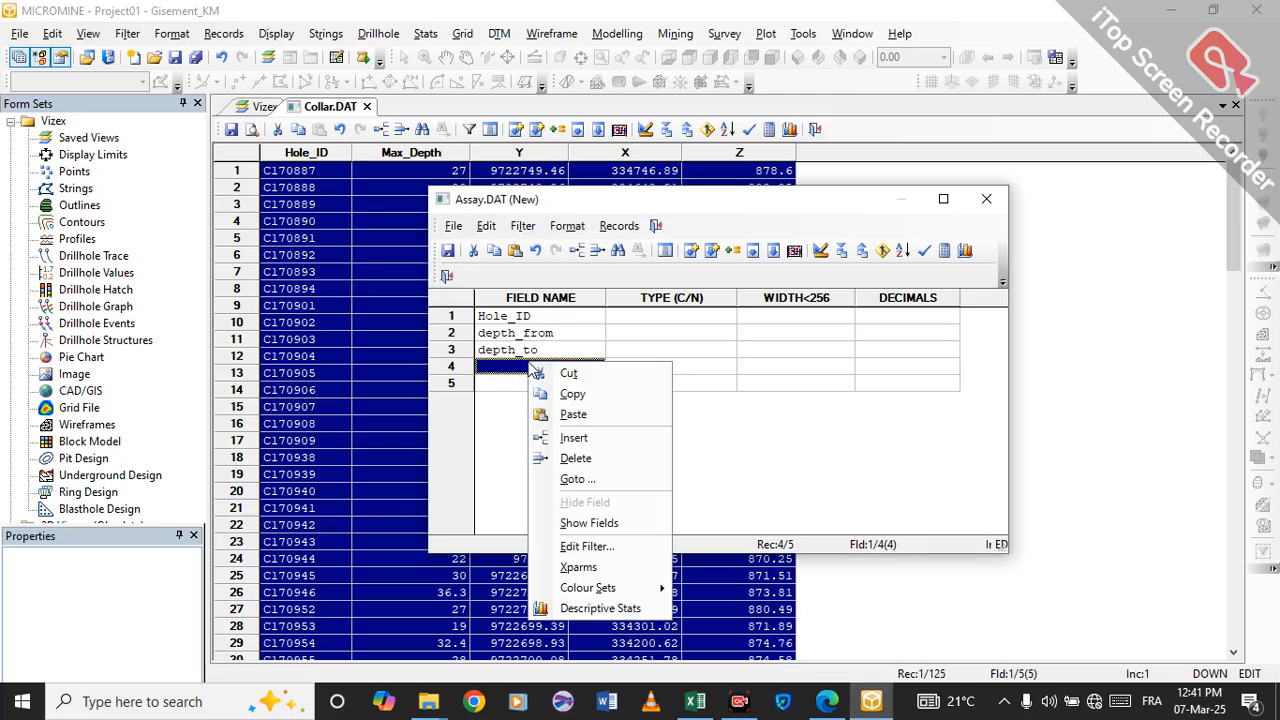
click(575, 416)
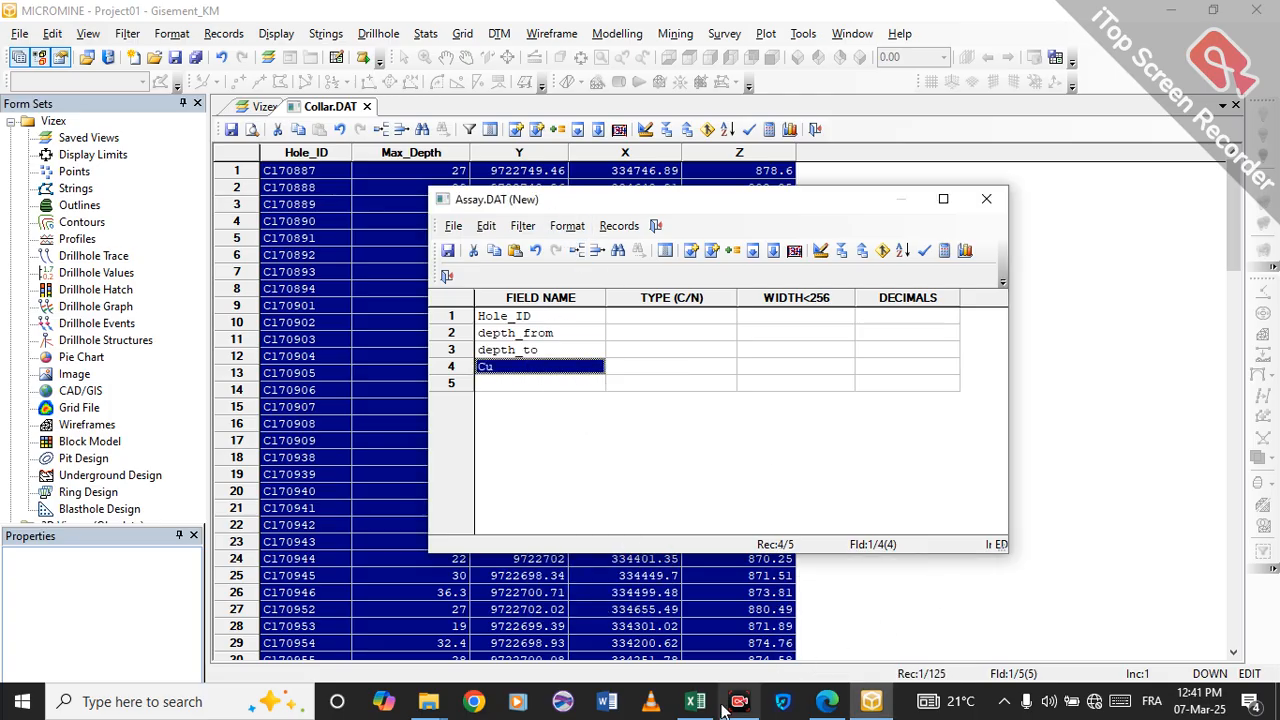
- Copy the Co header from the Excel assay sheet into the fifth field name of Assay.DAT in Micromine
mouse_move(700, 712)
click(690, 625)
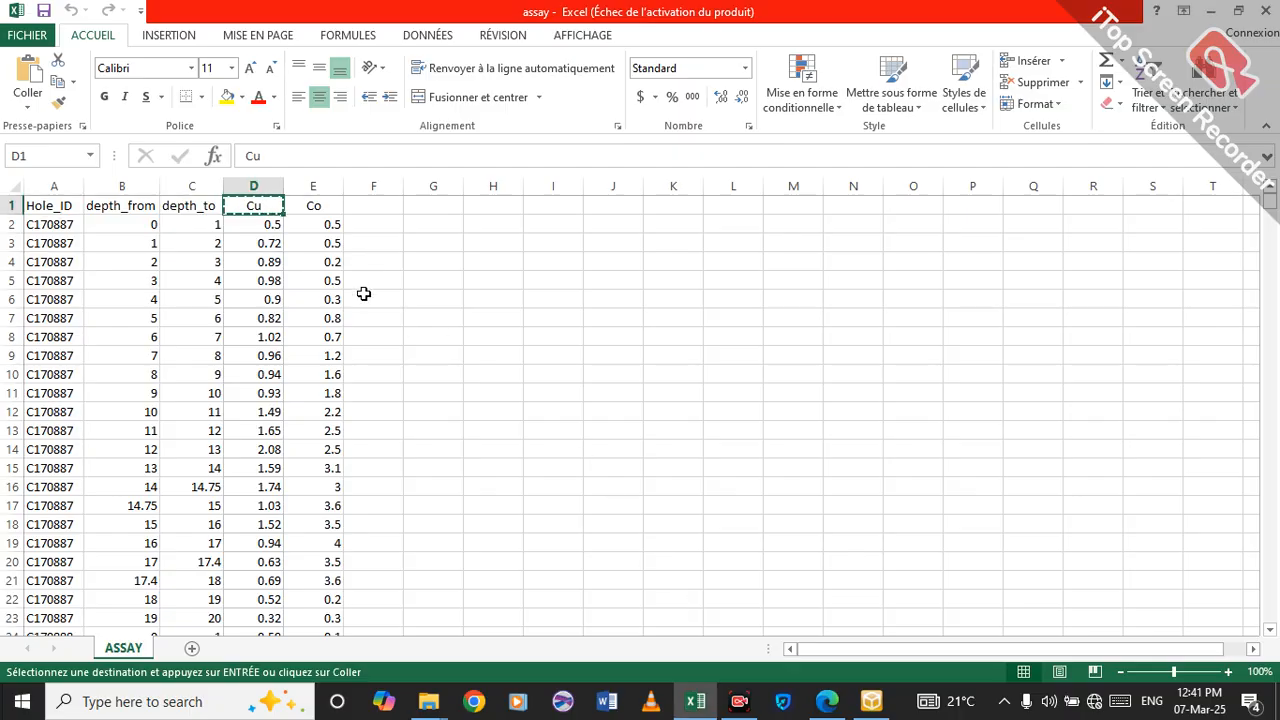
click(313, 210)
right_click(313, 210)
click(366, 245)
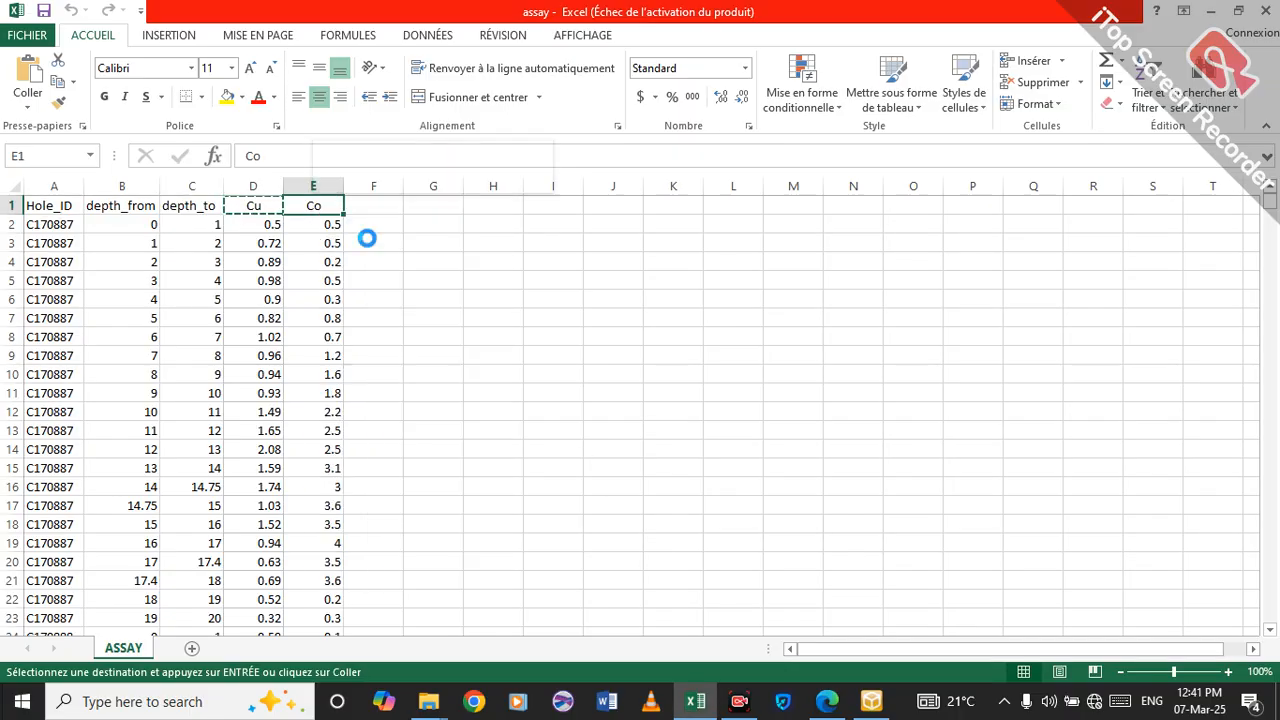
mouse_move(871, 700)
click(800, 559)
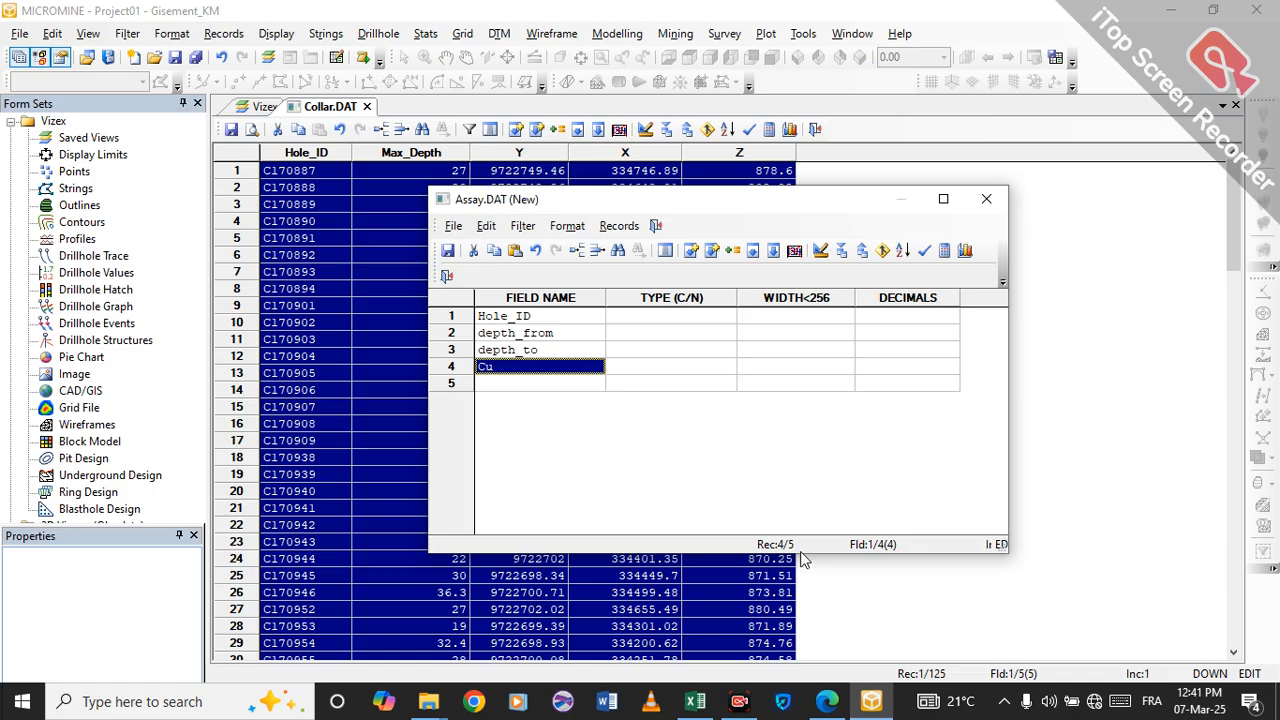
click(556, 389)
right_click(556, 389)
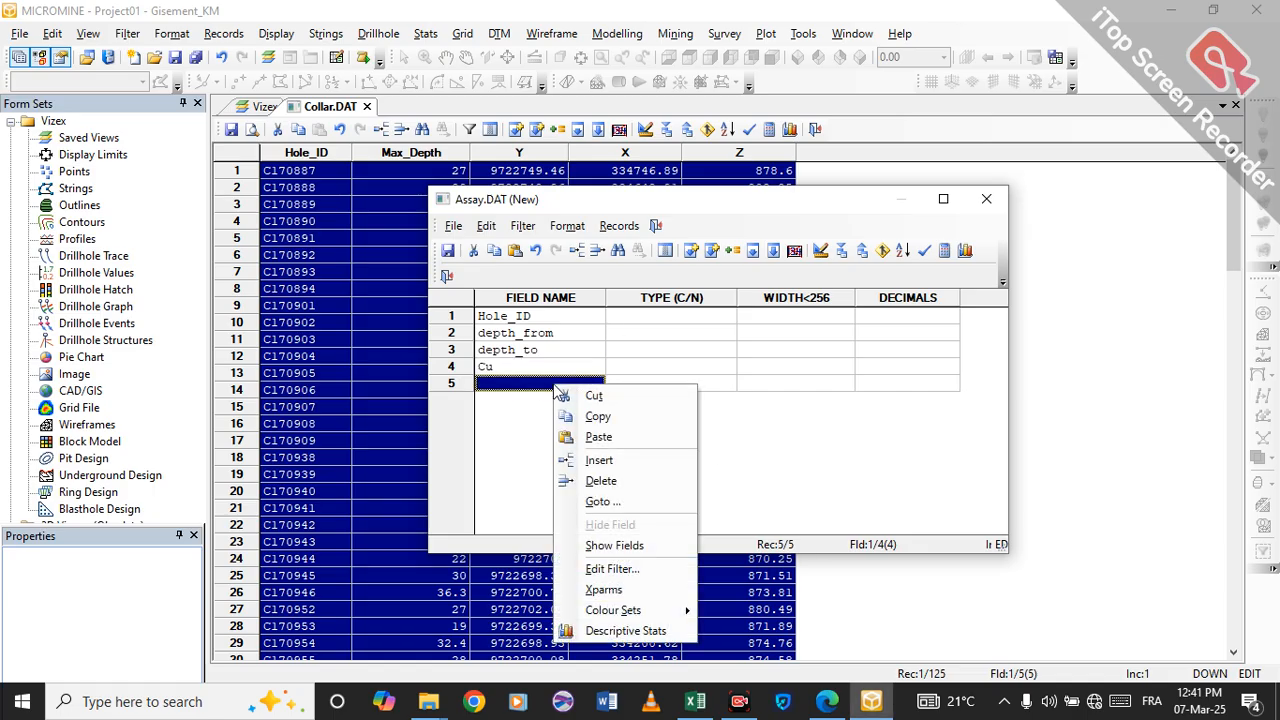
click(616, 436)
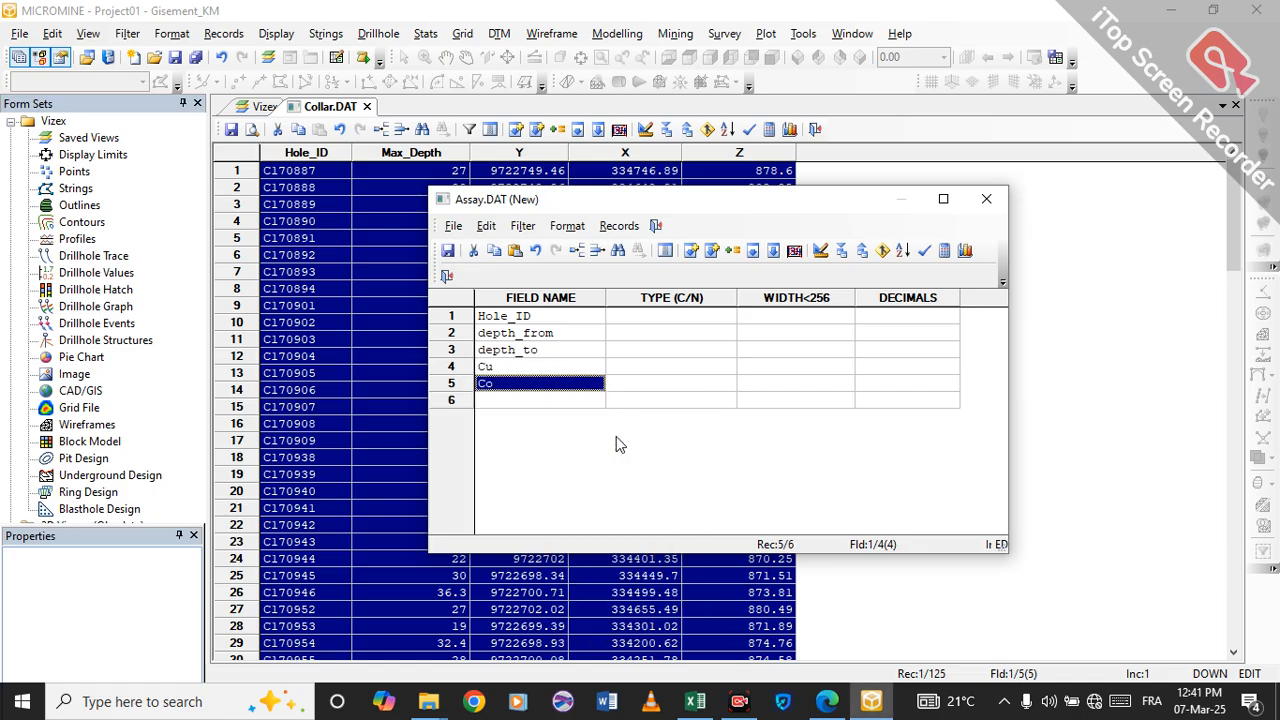
- Delete the empty sixth record from the Assay.DAT field definition table
click(437, 404)
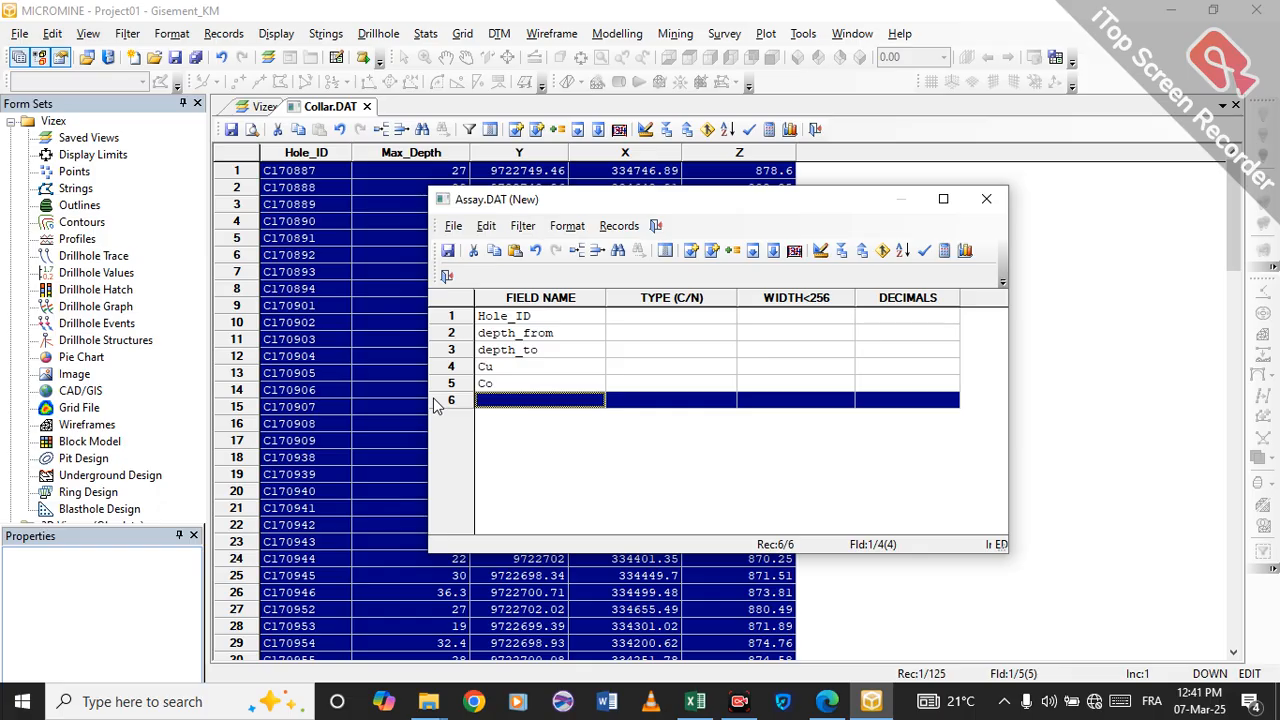
click(598, 250)
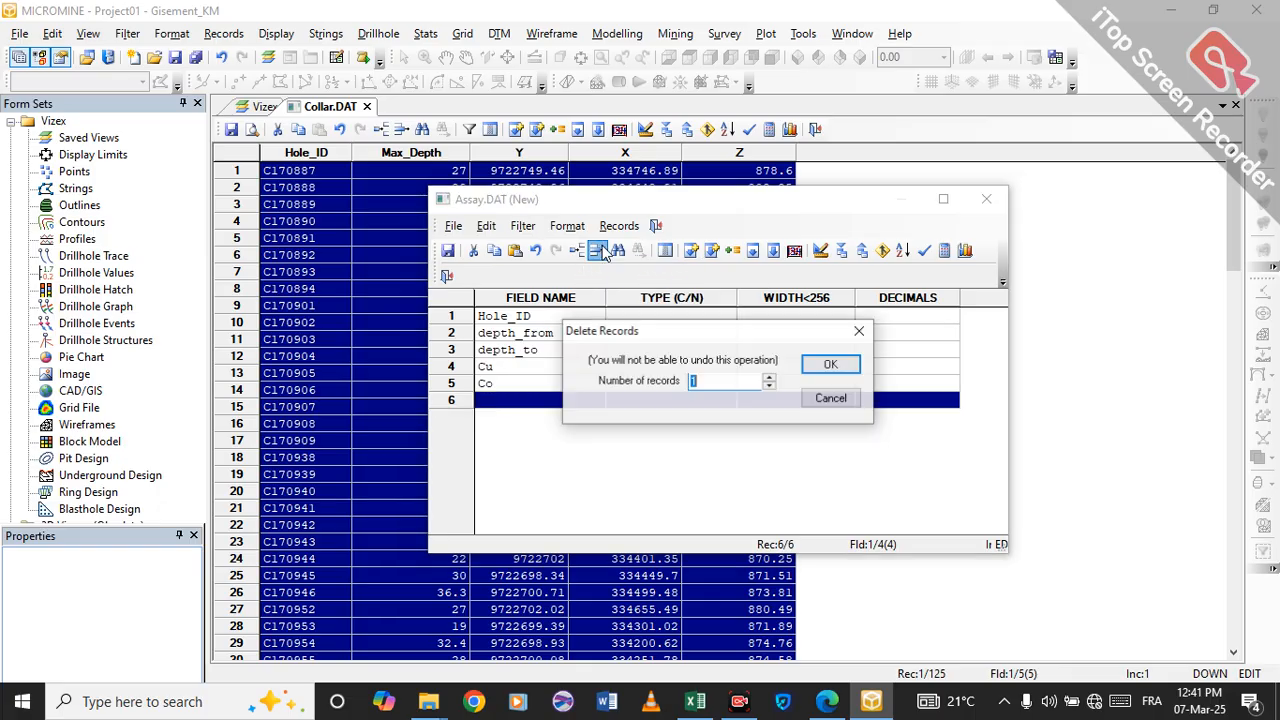
click(826, 376)
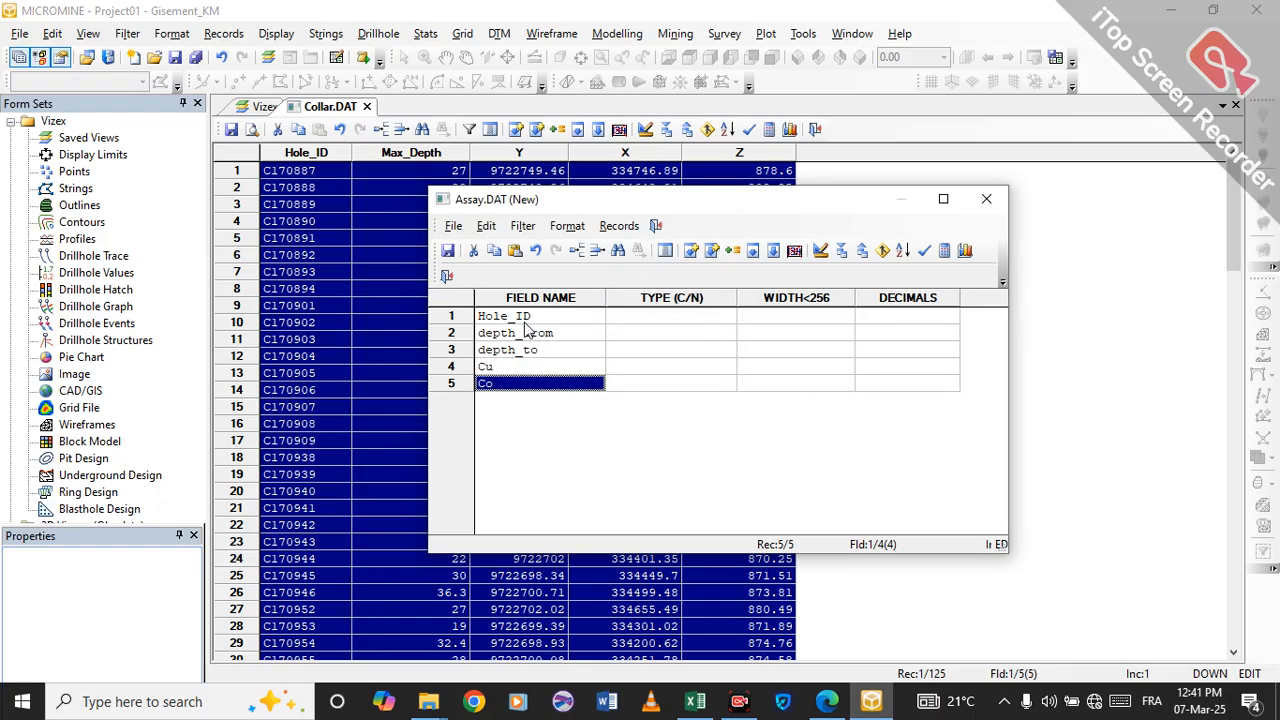
- Set the field type to C for Hole_ID and N for depth_from, depth_to, Cu and Co
click(655, 320)
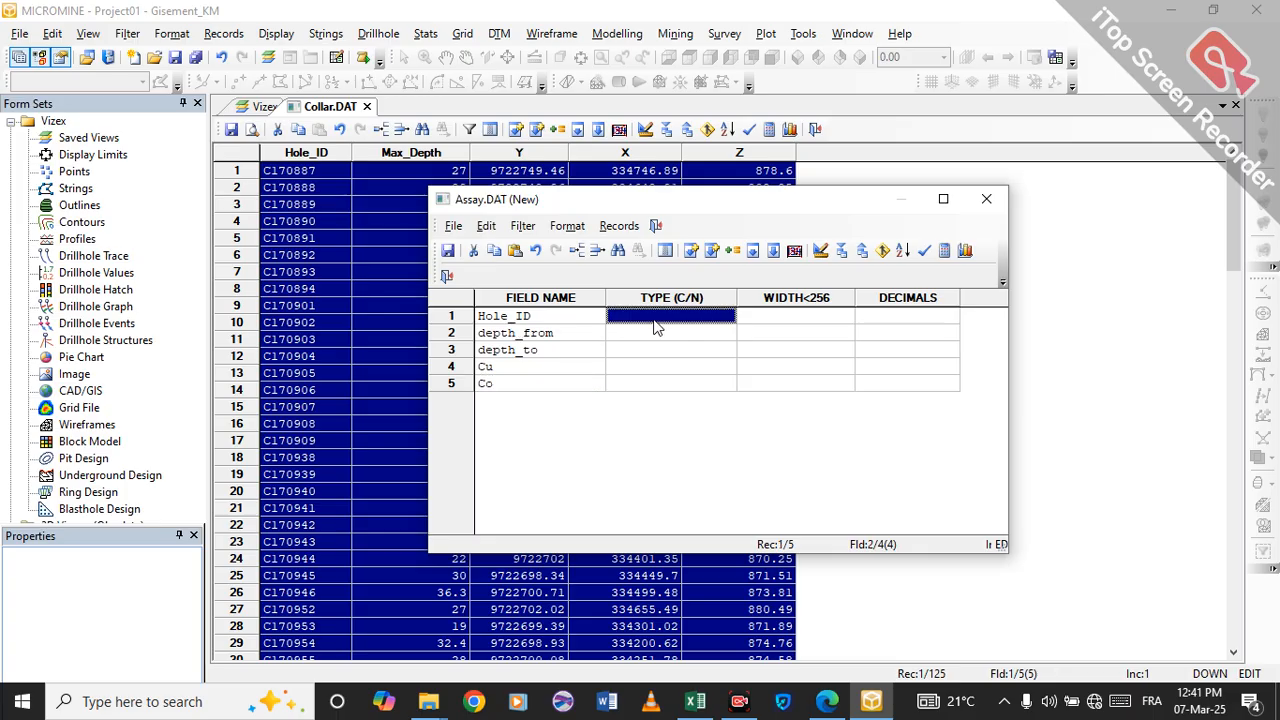
text(C)
key(Return)
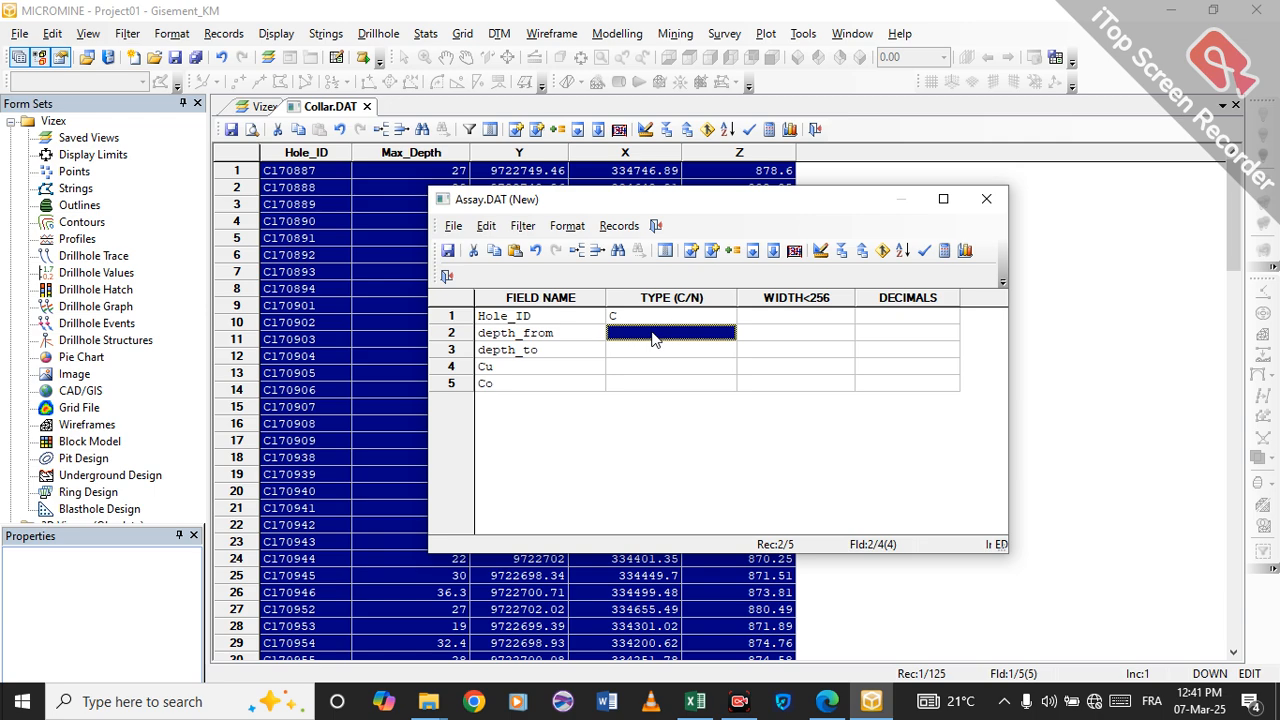
text(N)
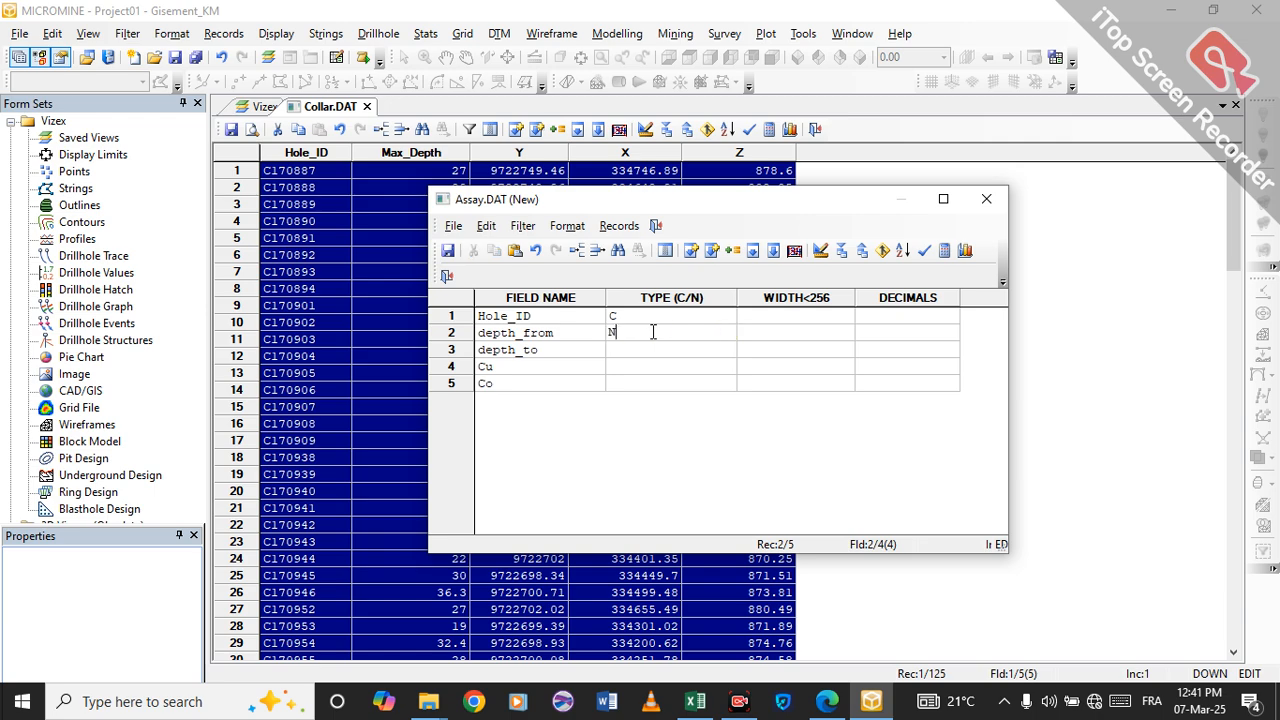
key(Return)
text(N)
key(Return)
text(N)
key(Return)
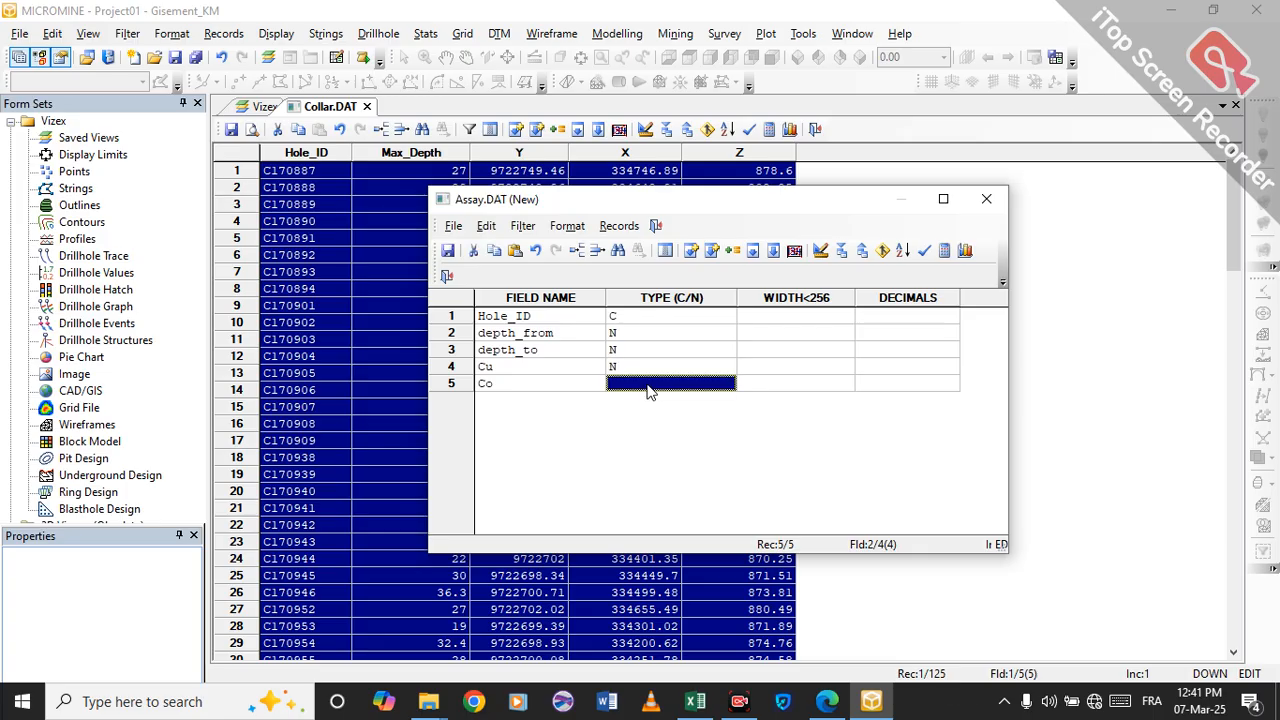
text(N)
- Set the width of all five Assay.DAT fields to 20
click(813, 318)
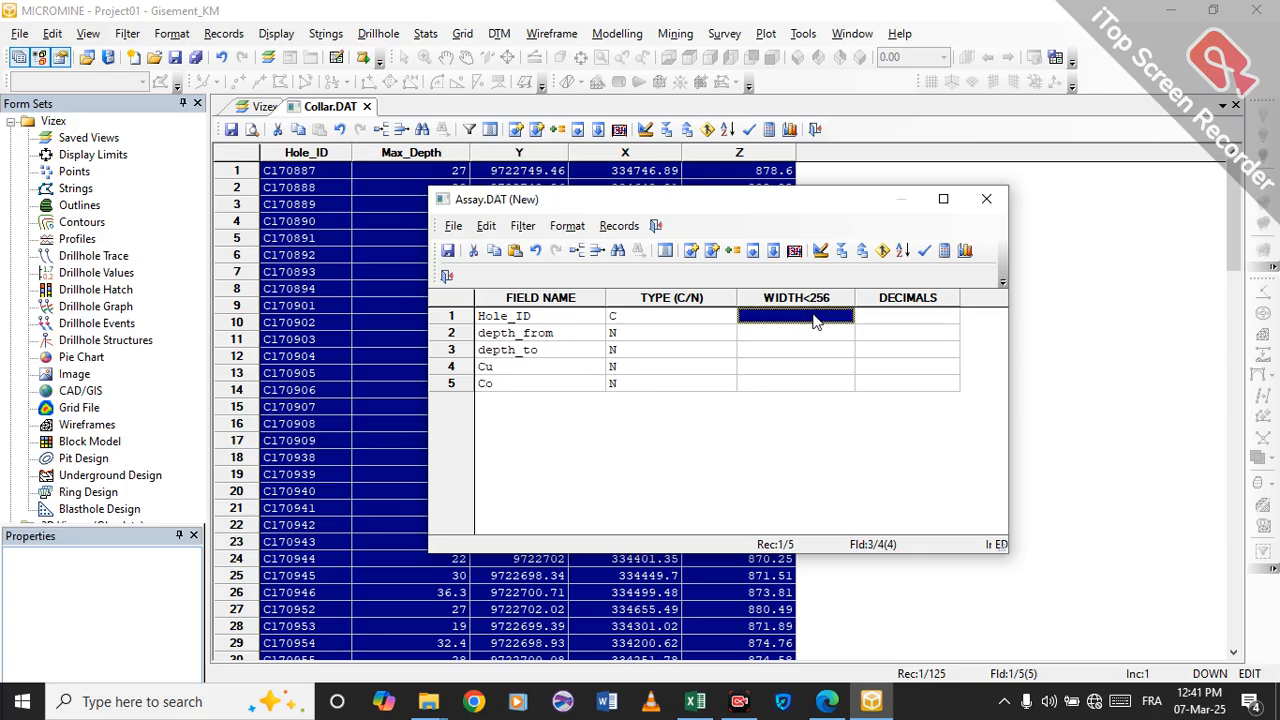
text(2)
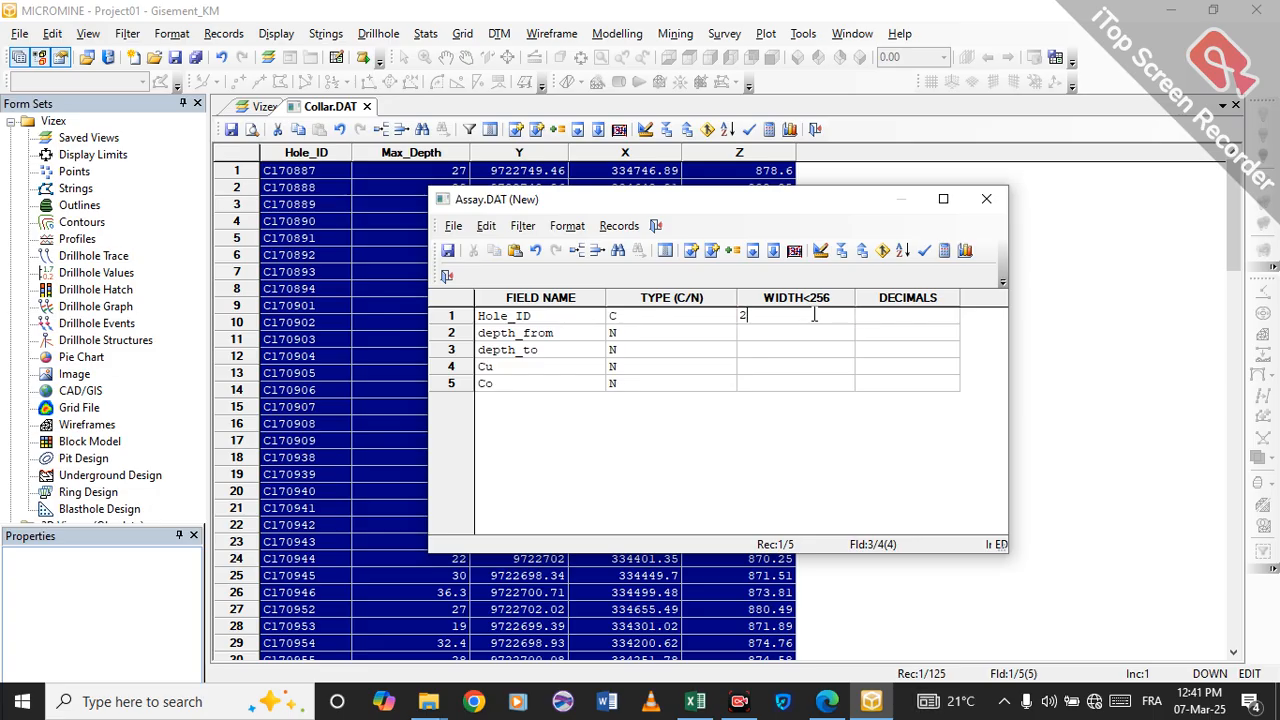
text(0)
click(808, 334)
text(20)
click(807, 346)
text(2)
click(808, 364)
text(20)
click(810, 384)
text(2)
- Set the decimals of all five Assay.DAT fields to 3
click(888, 321)
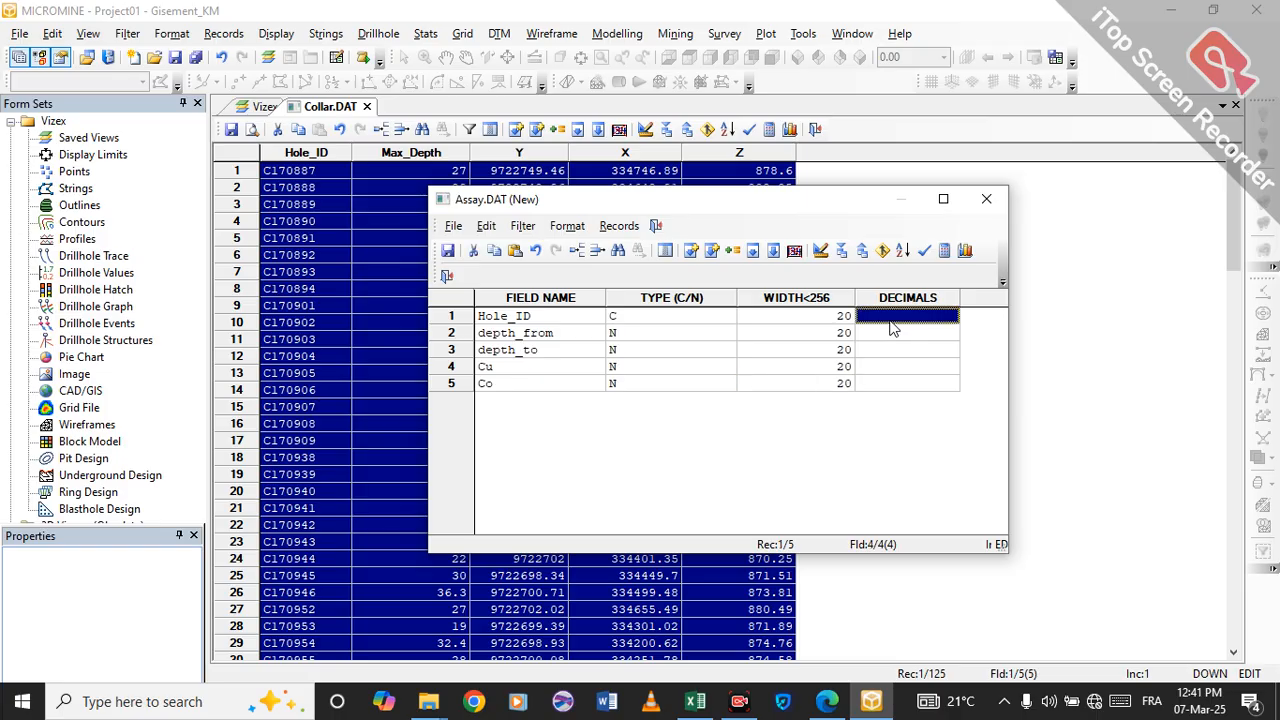
text(3)
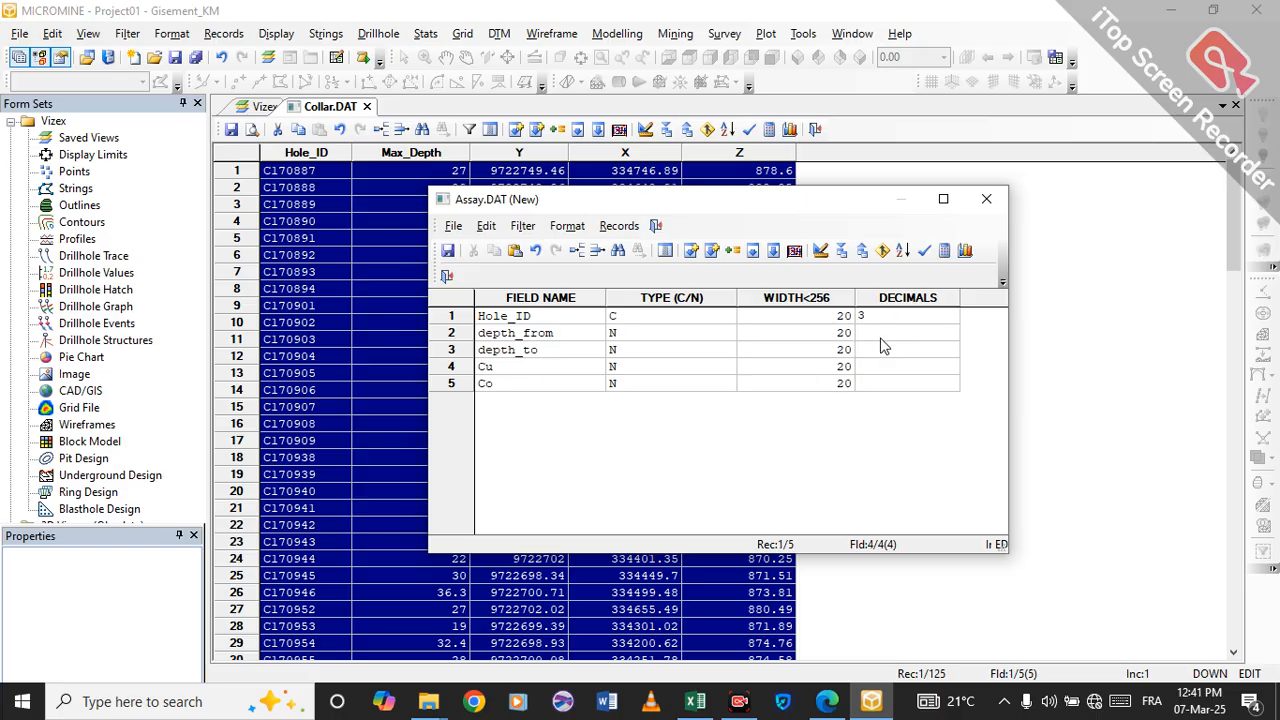
click(880, 336)
text(3)
click(880, 351)
text(3)
click(880, 369)
text(3)
click(882, 383)
text(3)
click(873, 350)
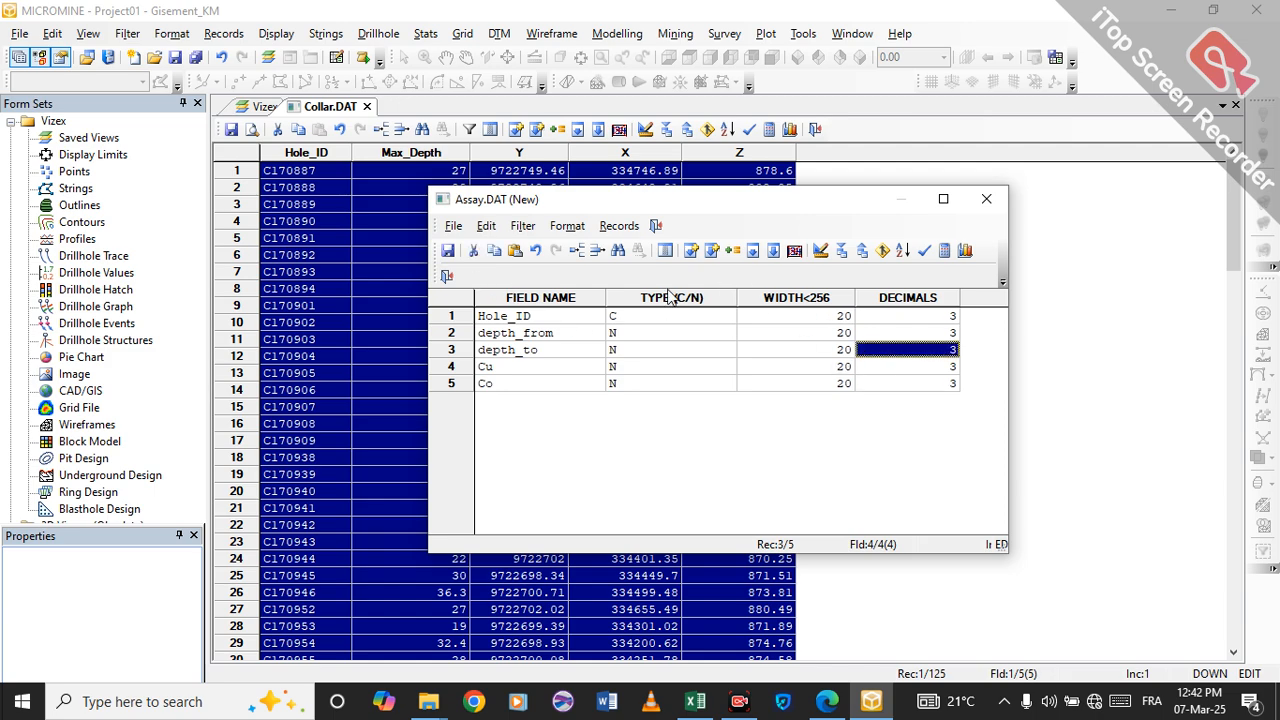
- Save the field definitions and close the definition window, agreeing to create Assay.DAT in the project folder
click(448, 252)
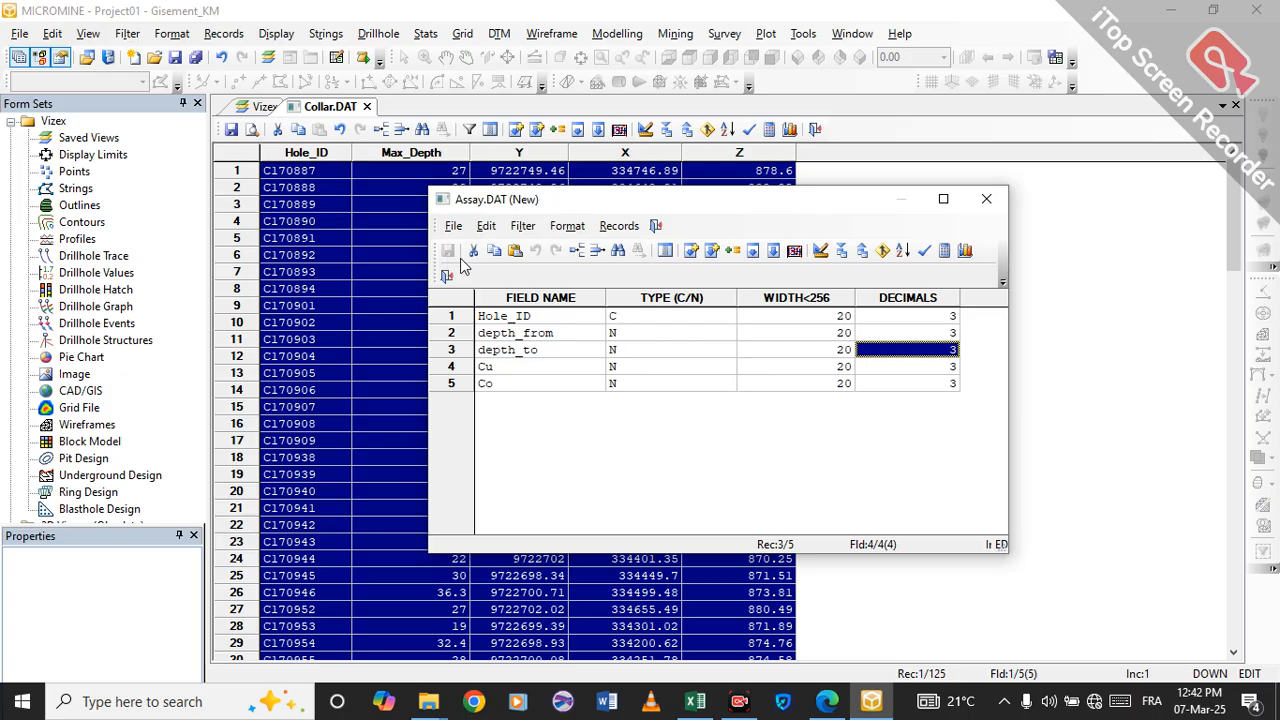
click(987, 201)
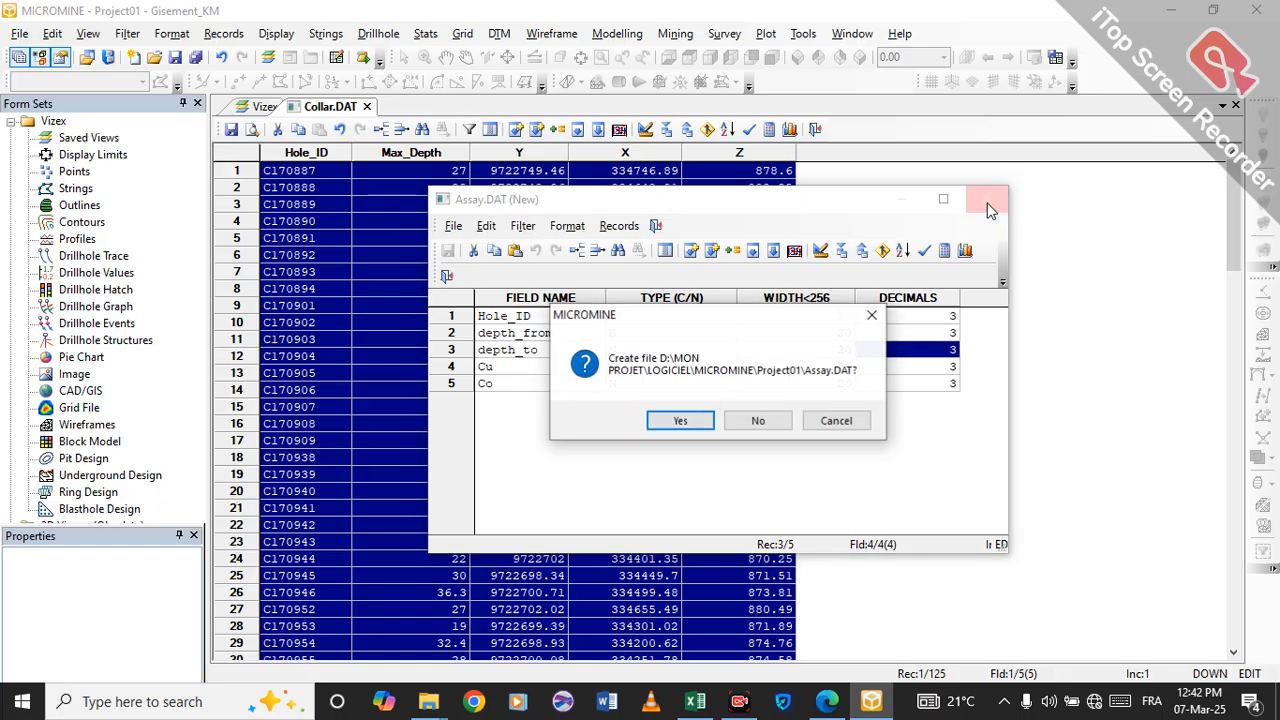
click(672, 424)
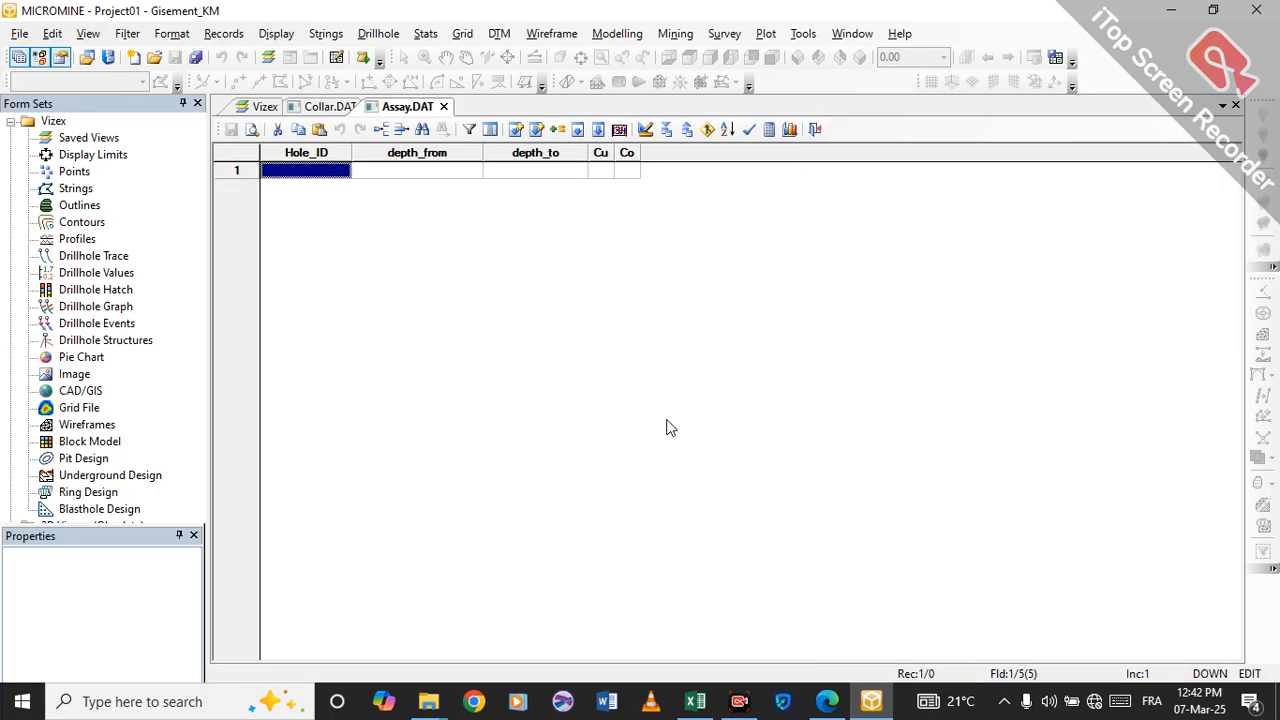
click(323, 108)
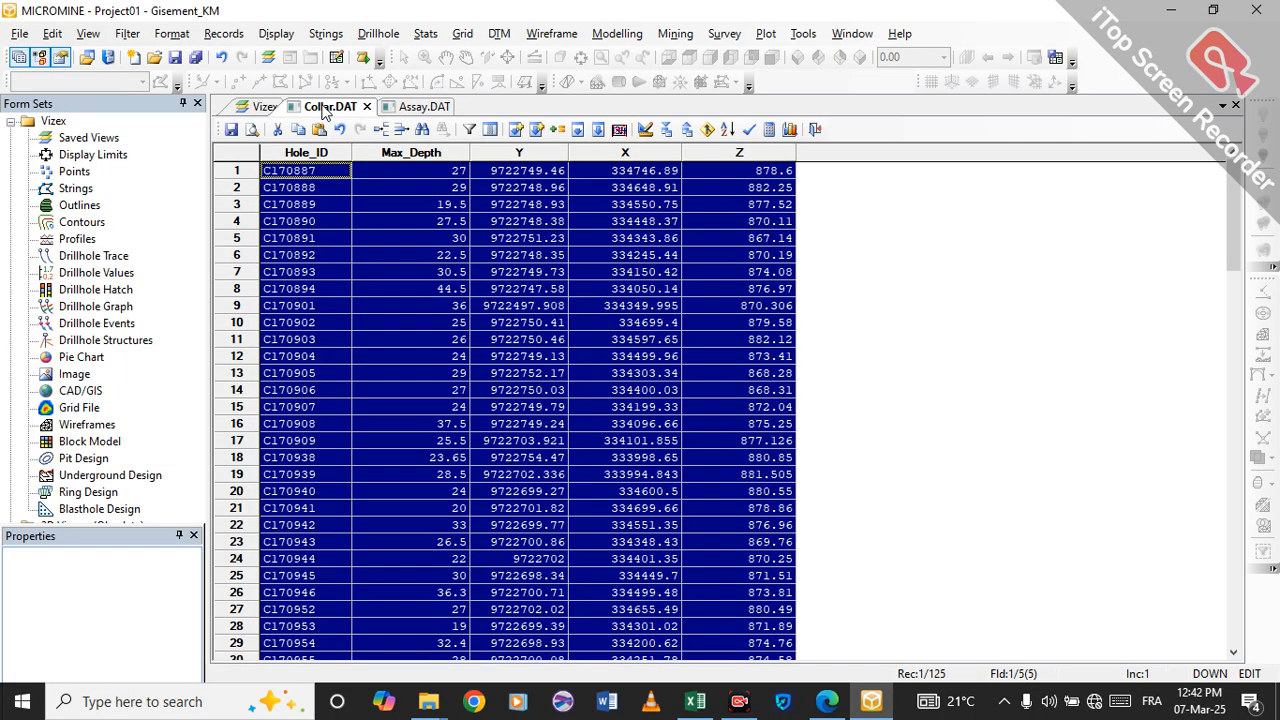
click(424, 108)
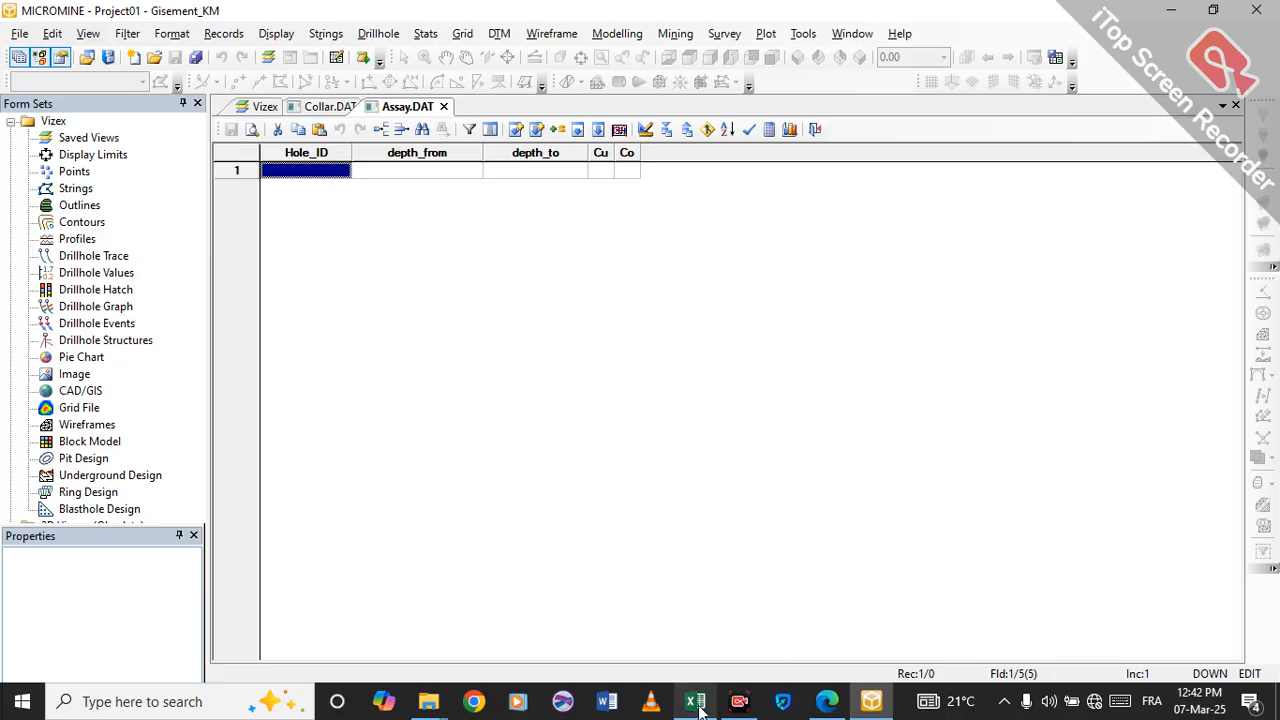
- Switch to the Excel assay sheet and select the assay records from A2 to E200, without the header row
mouse_move(696, 702)
click(688, 646)
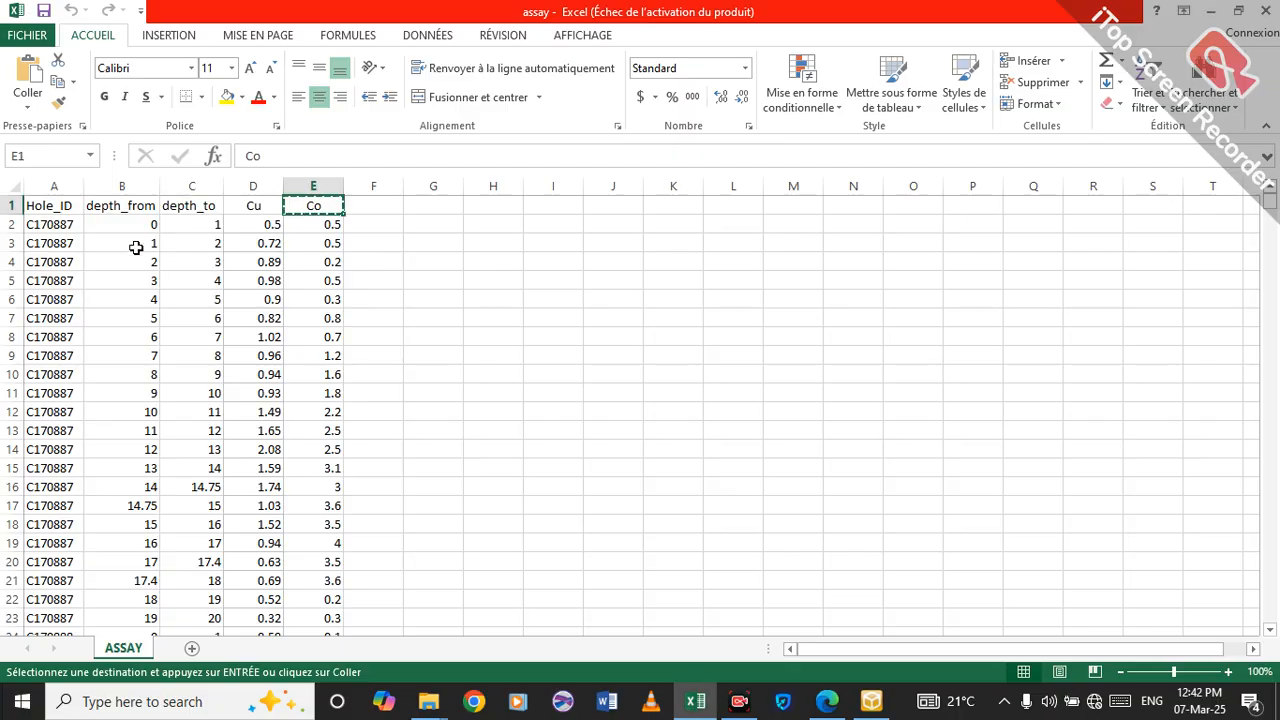
click(61, 224)
drag(61, 224, 298, 547)
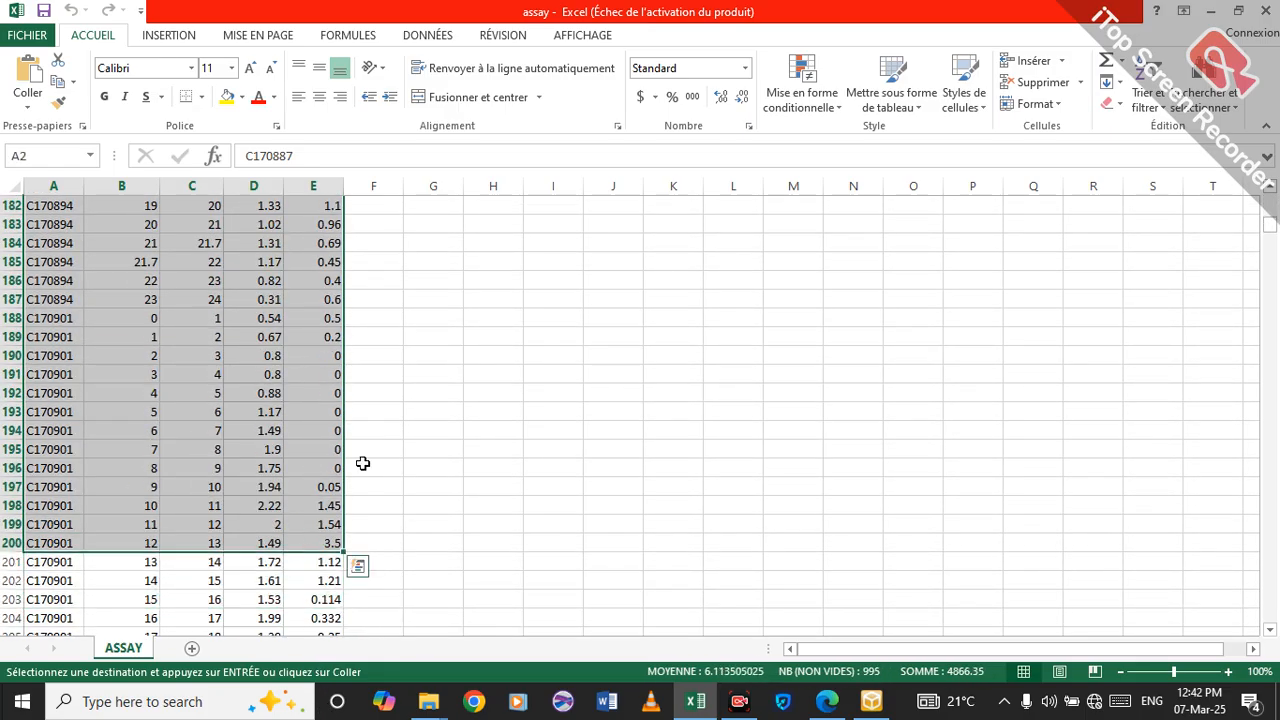
- Extend the selection to the last assay record in row 3189, column E, and copy the whole range
mouse_move(1268, 237)
mouse_down()
mouse_move(1271, 506)
mouse_move(1254, 200)
mouse_move(1263, 215)
mouse_up()
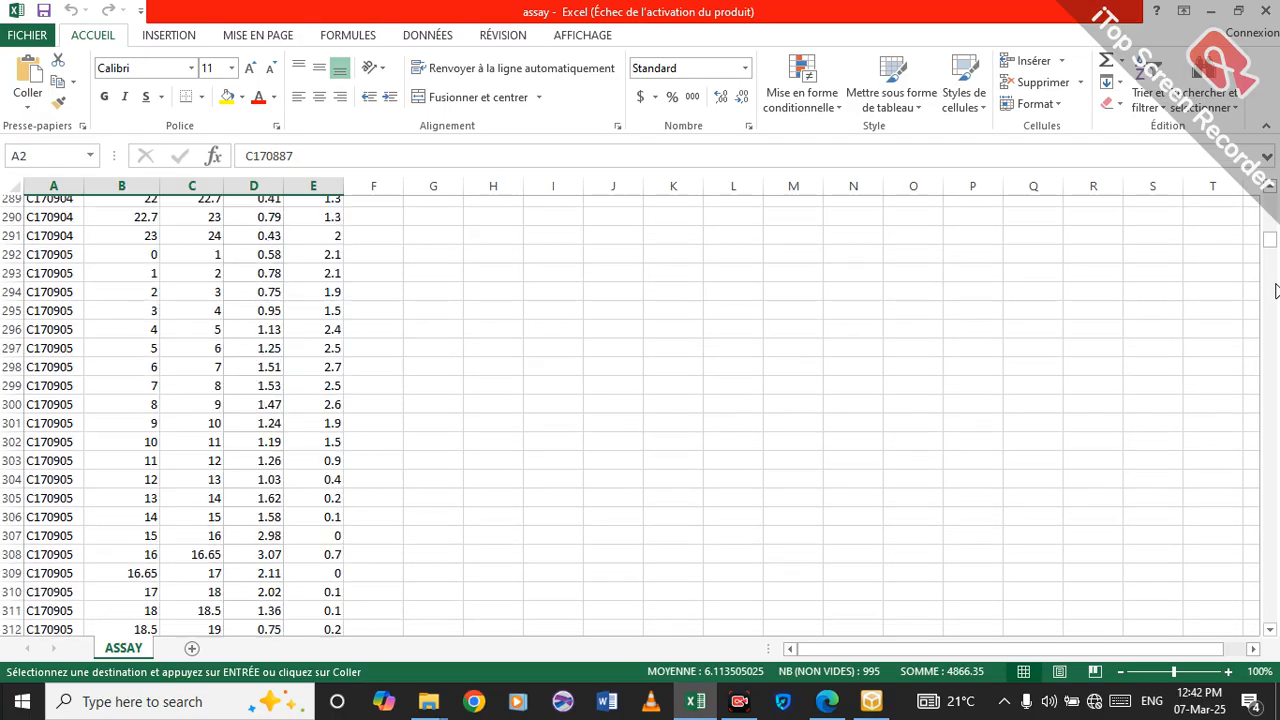
mouse_move(1276, 290)
mouse_down()
mouse_move(1269, 271)
mouse_move(1269, 283)
mouse_up()
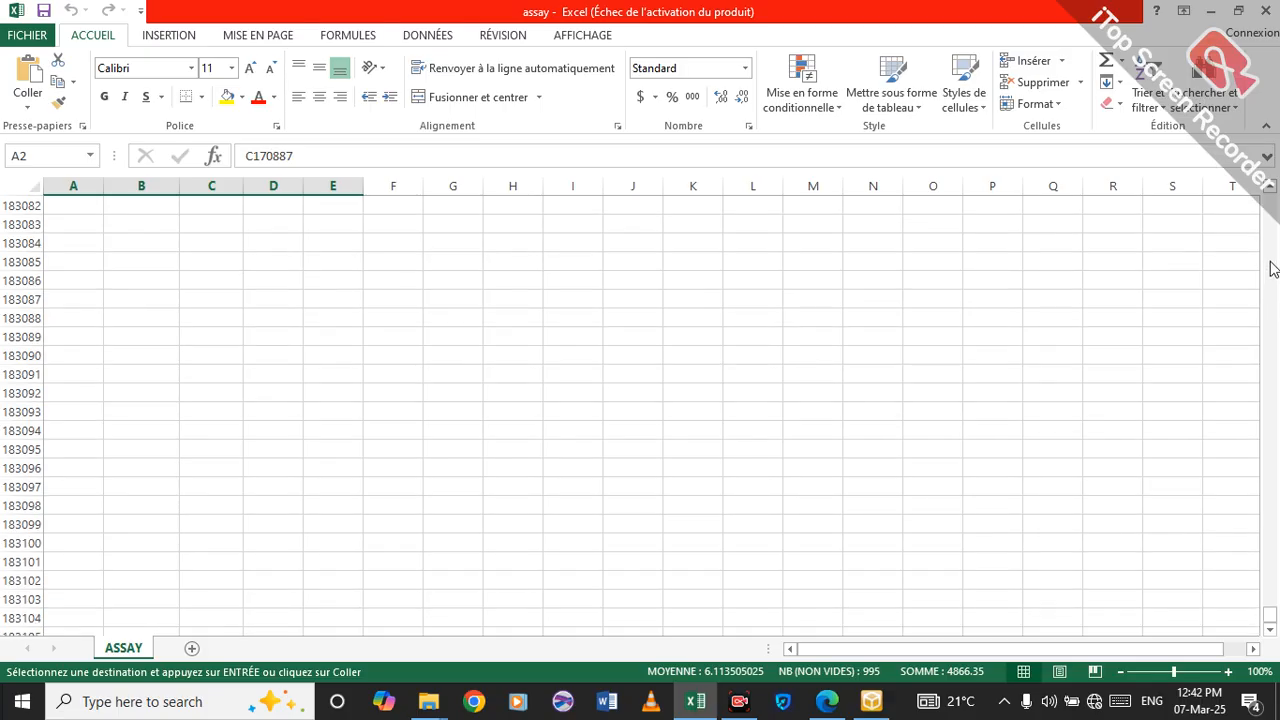
click(1276, 263)
click(1278, 417)
drag(1272, 606, 1278, 293)
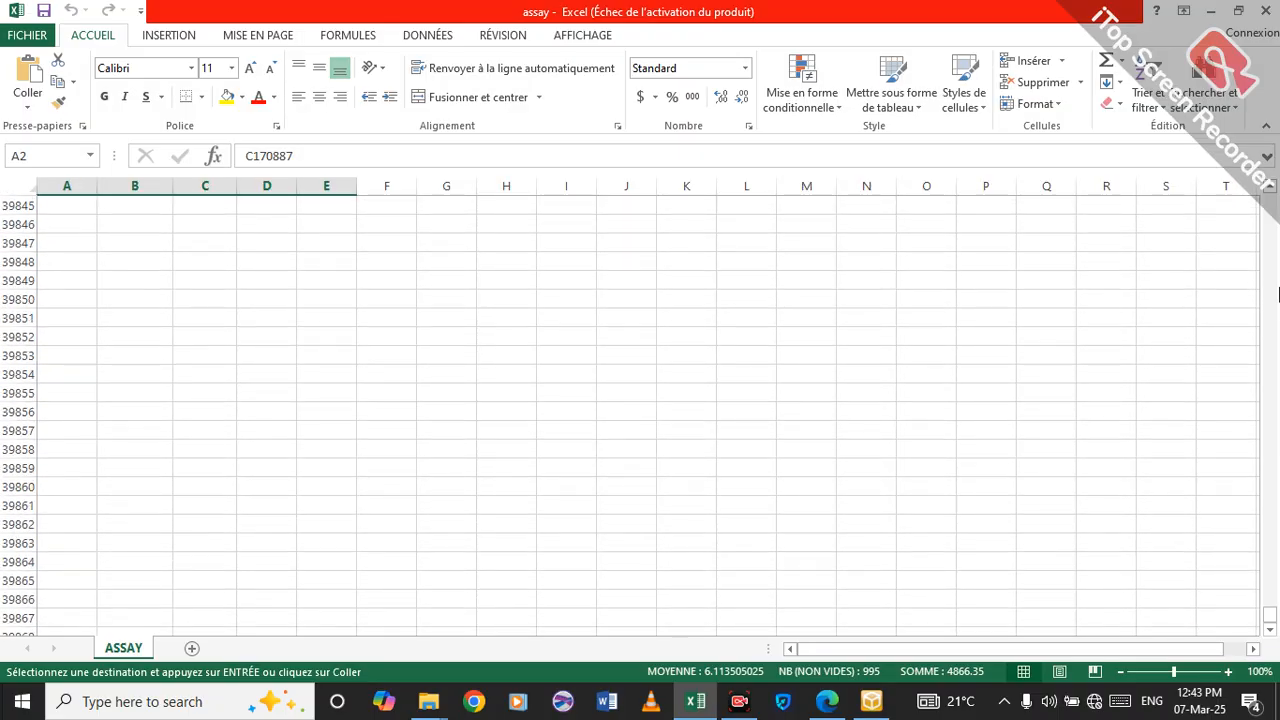
drag(1269, 617, 1250, 182)
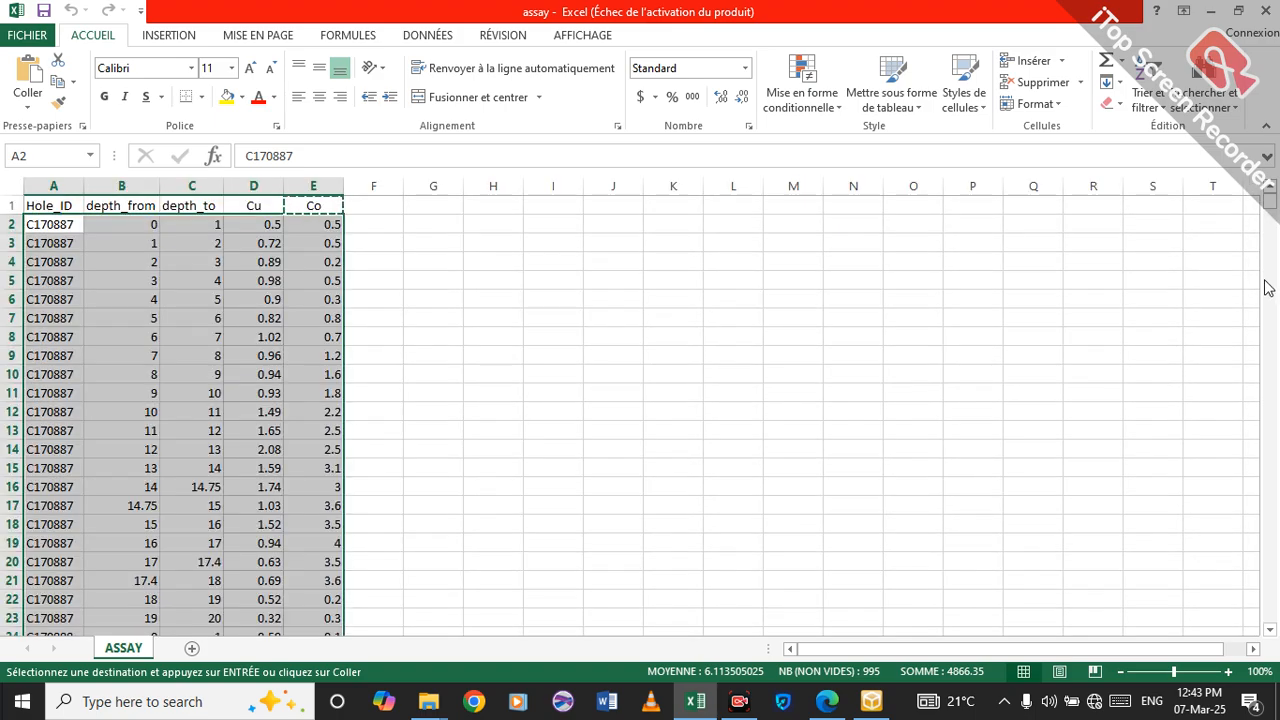
click(1271, 631)
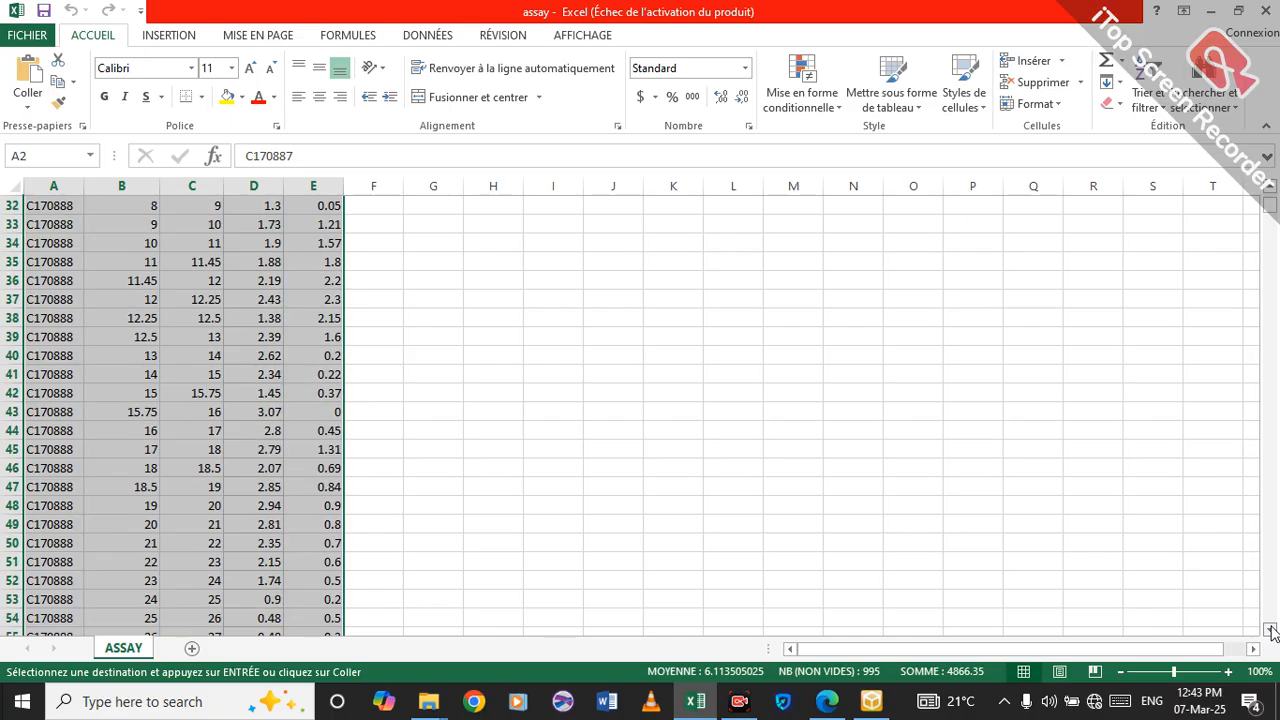
click(1271, 631)
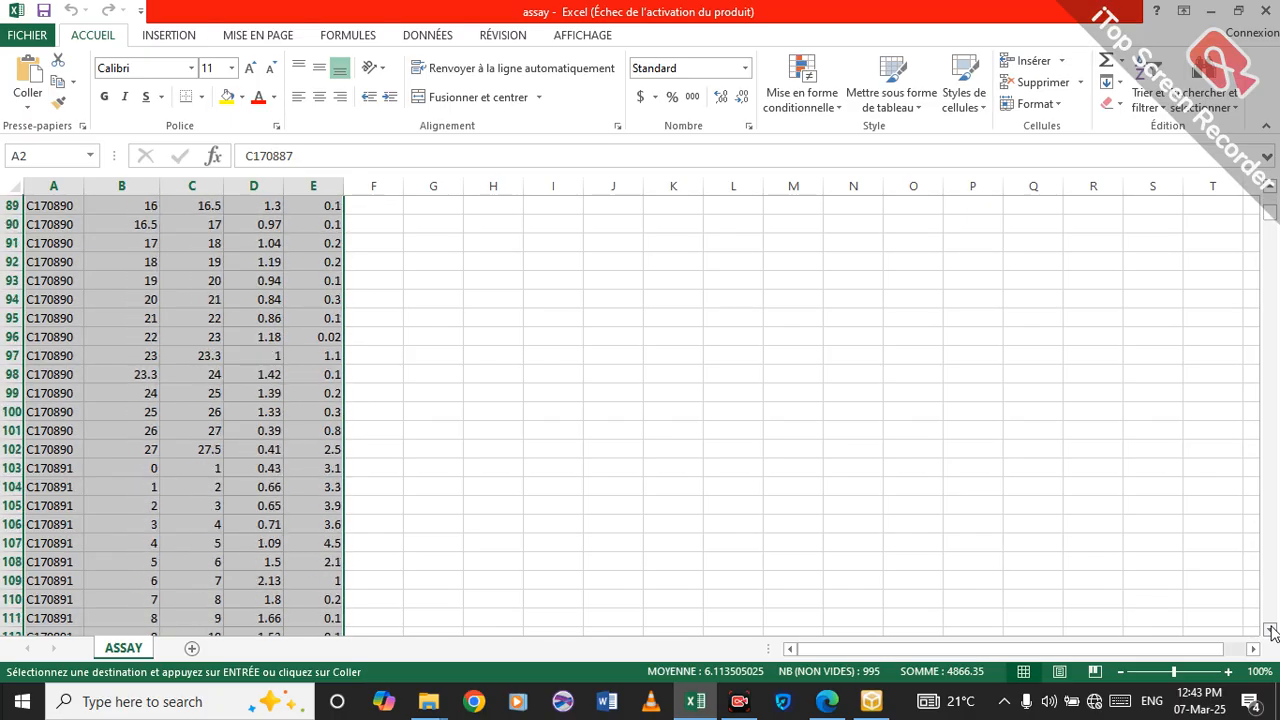
click(1271, 631)
drag(1270, 211, 1273, 218)
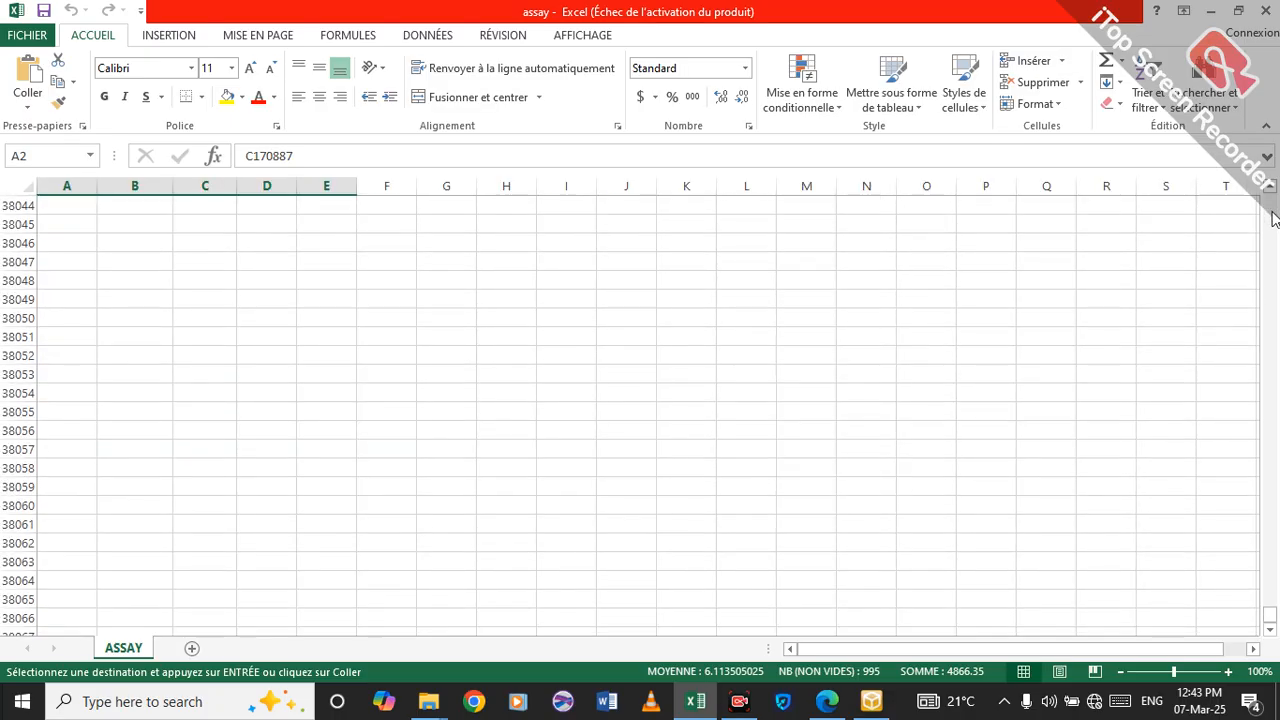
mouse_move(1273, 612)
mouse_down()
mouse_move(1272, 207)
mouse_move(1272, 630)
mouse_move(1270, 615)
mouse_up()
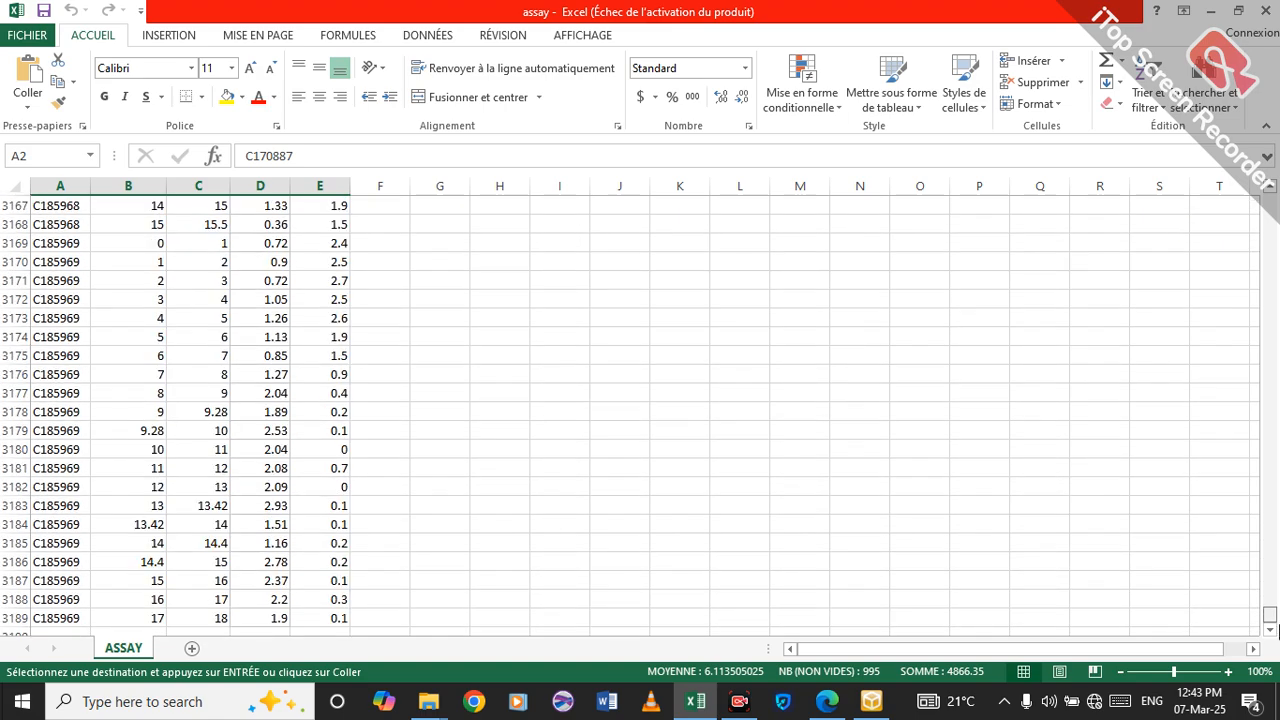
shift+click(302, 620)
right_click(316, 531)
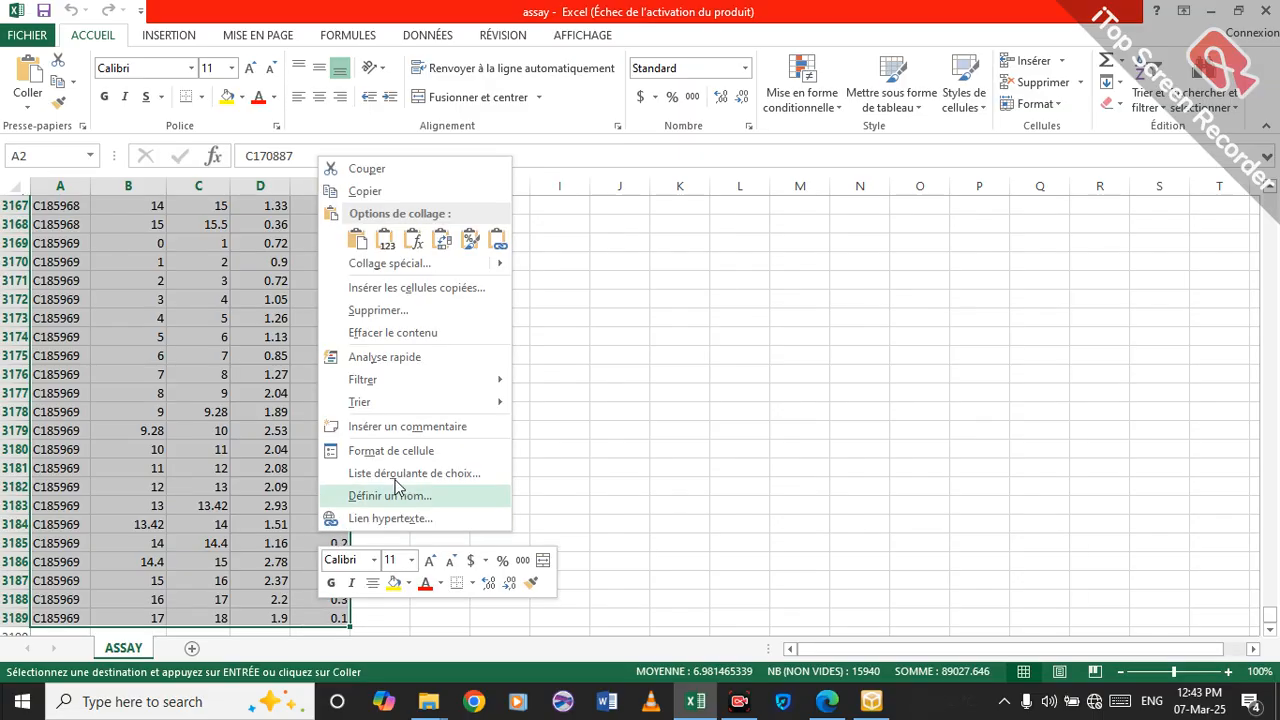
click(351, 187)
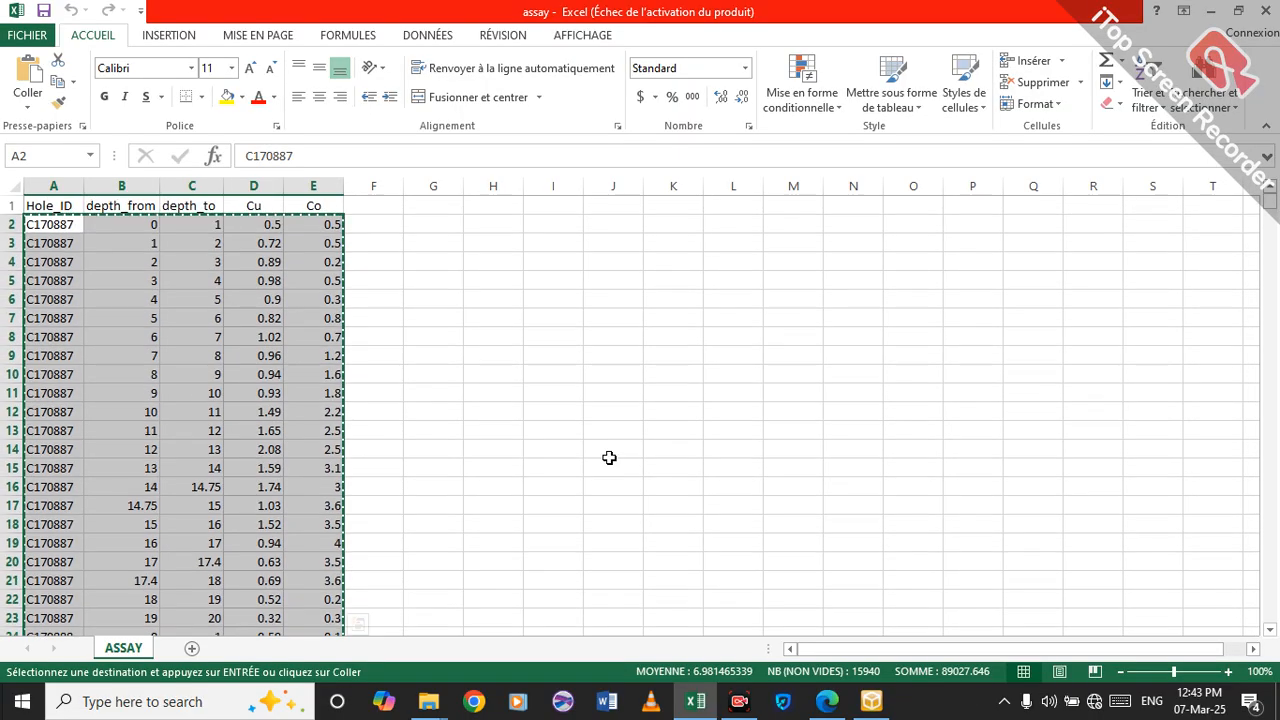
- Switch to Micromine and paste the copied assay records into Assay.DAT, starting at the first Hole_ID cell
click(870, 704)
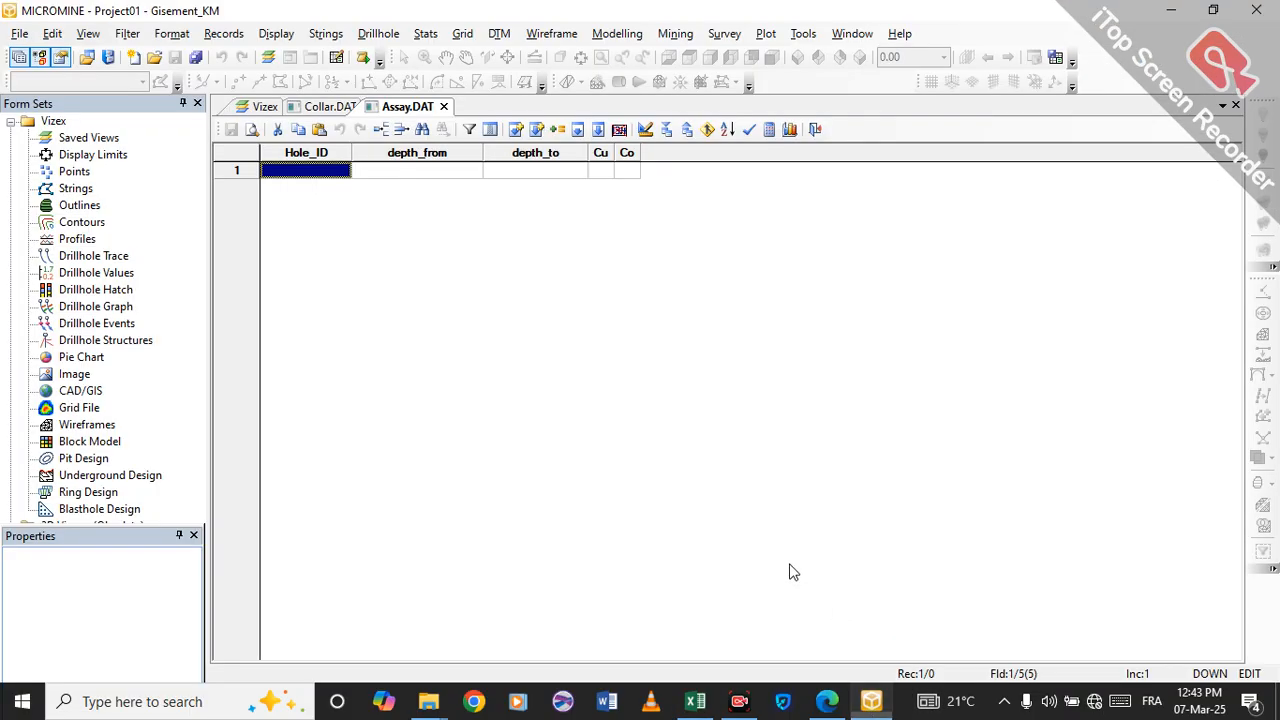
right_click(308, 172)
click(353, 213)
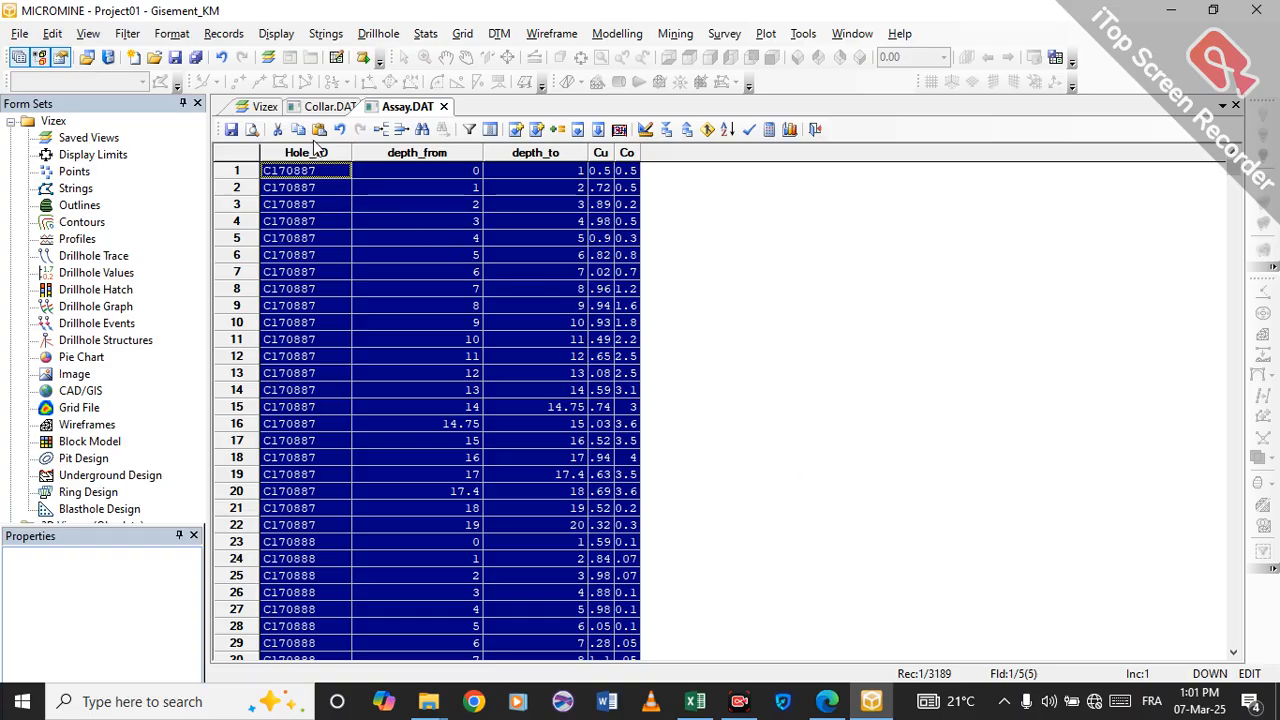
- Create a new file of type DATA named Lithology
click(20, 34)
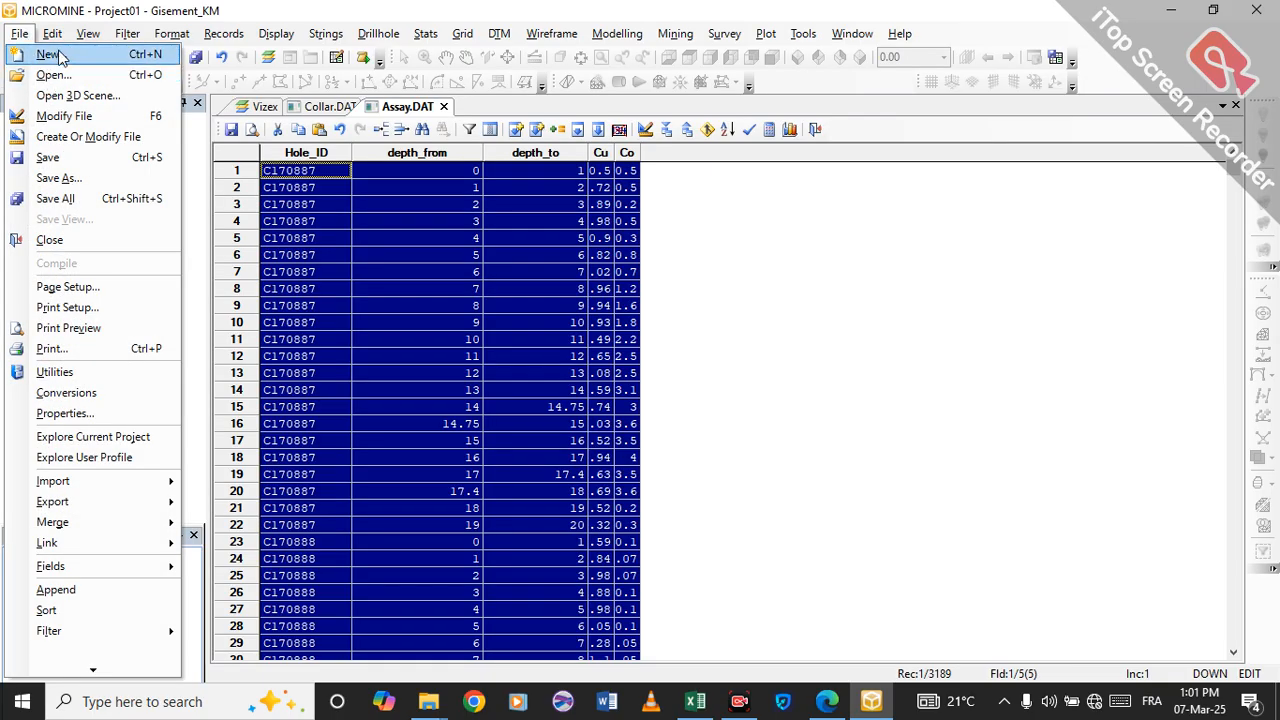
click(50, 55)
click(595, 312)
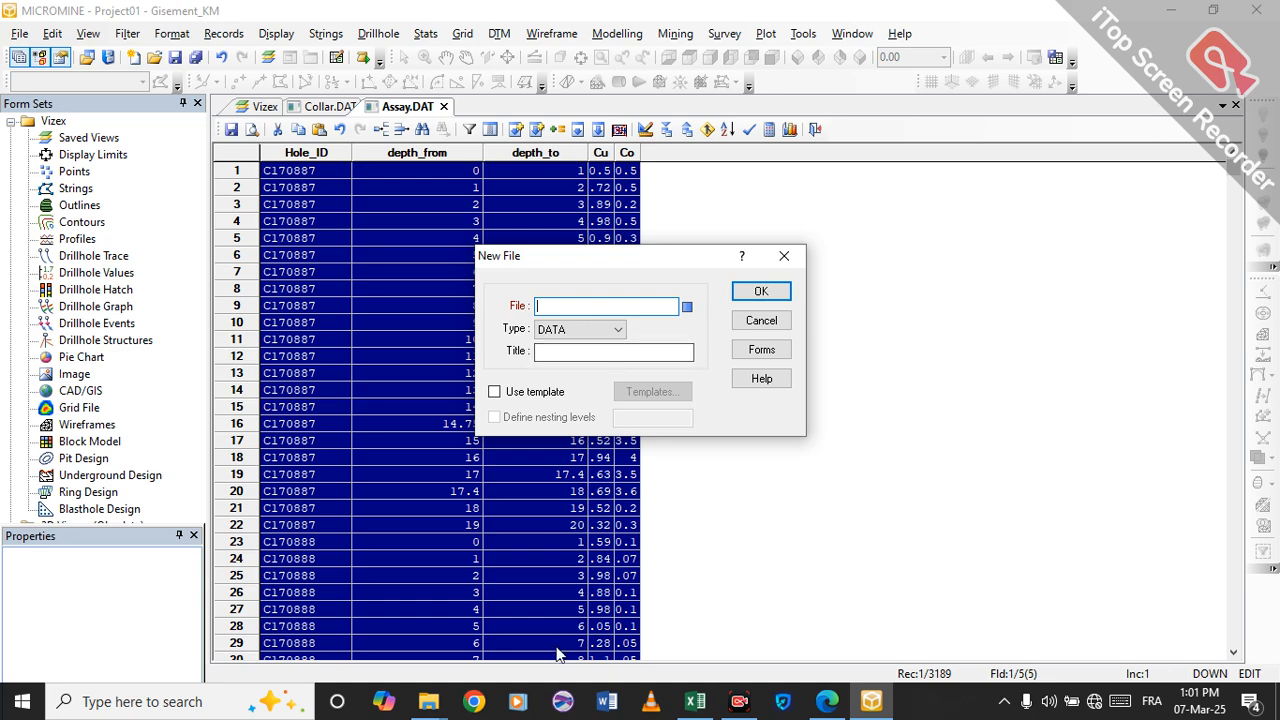
mouse_move(437, 708)
click(432, 642)
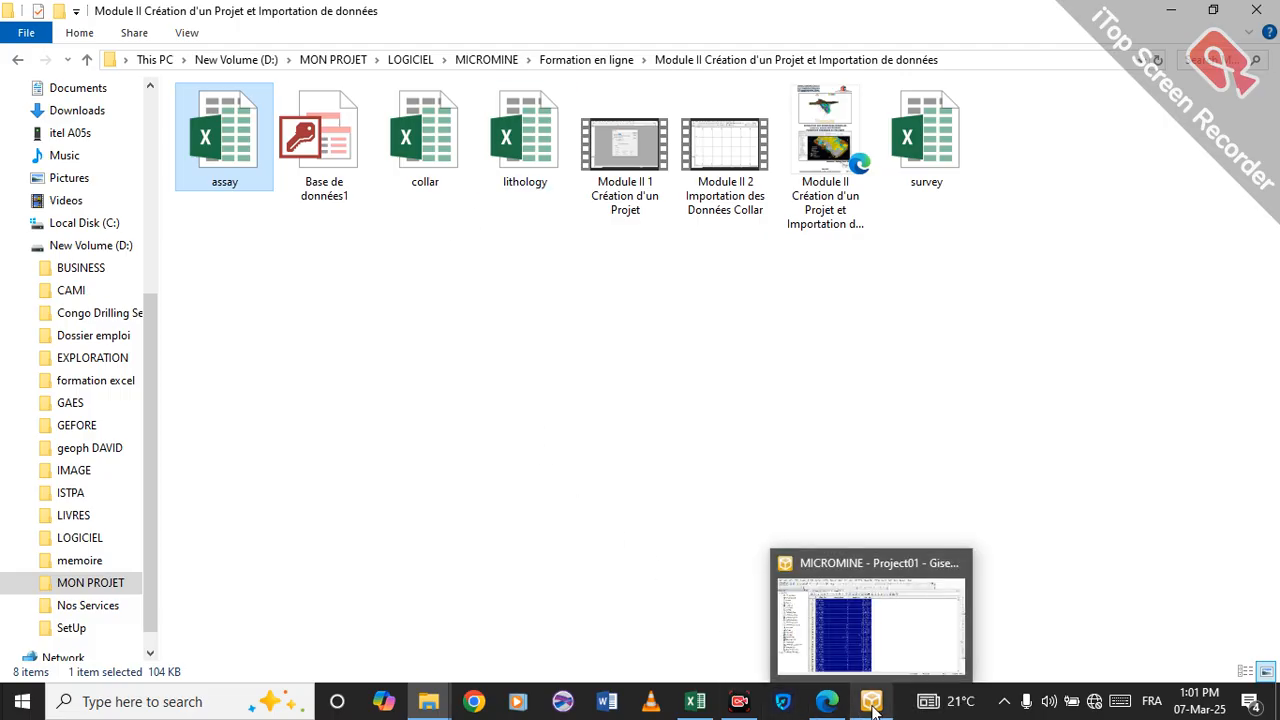
click(800, 600)
text(logy)
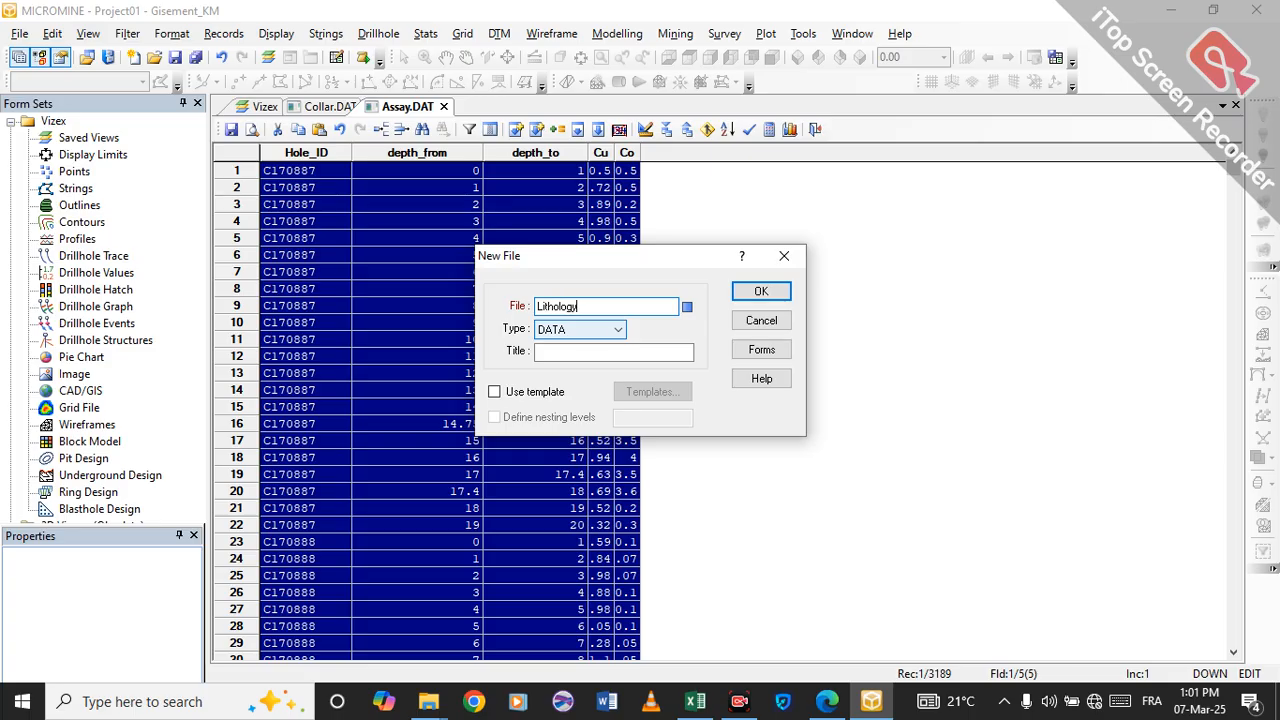
click(761, 291)
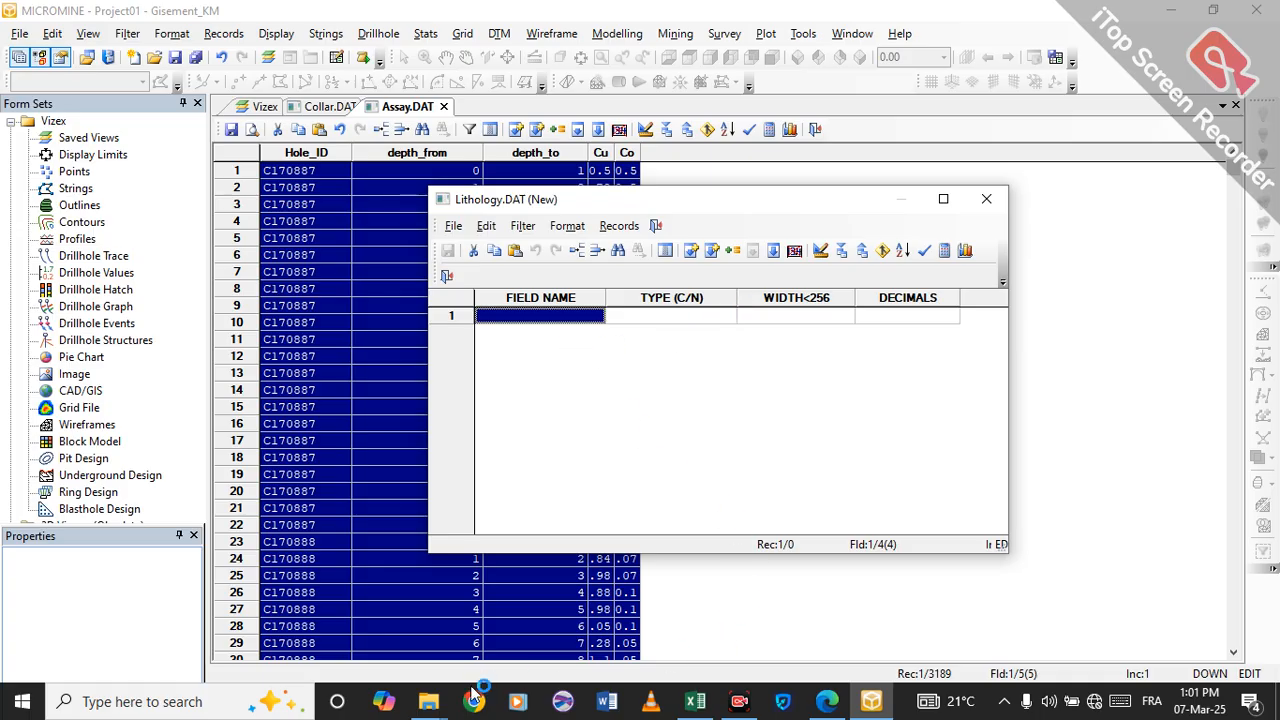
- Switch to Excel and close the assay workbook, declining to keep the copied data on the clipboard
mouse_move(712, 703)
click(720, 660)
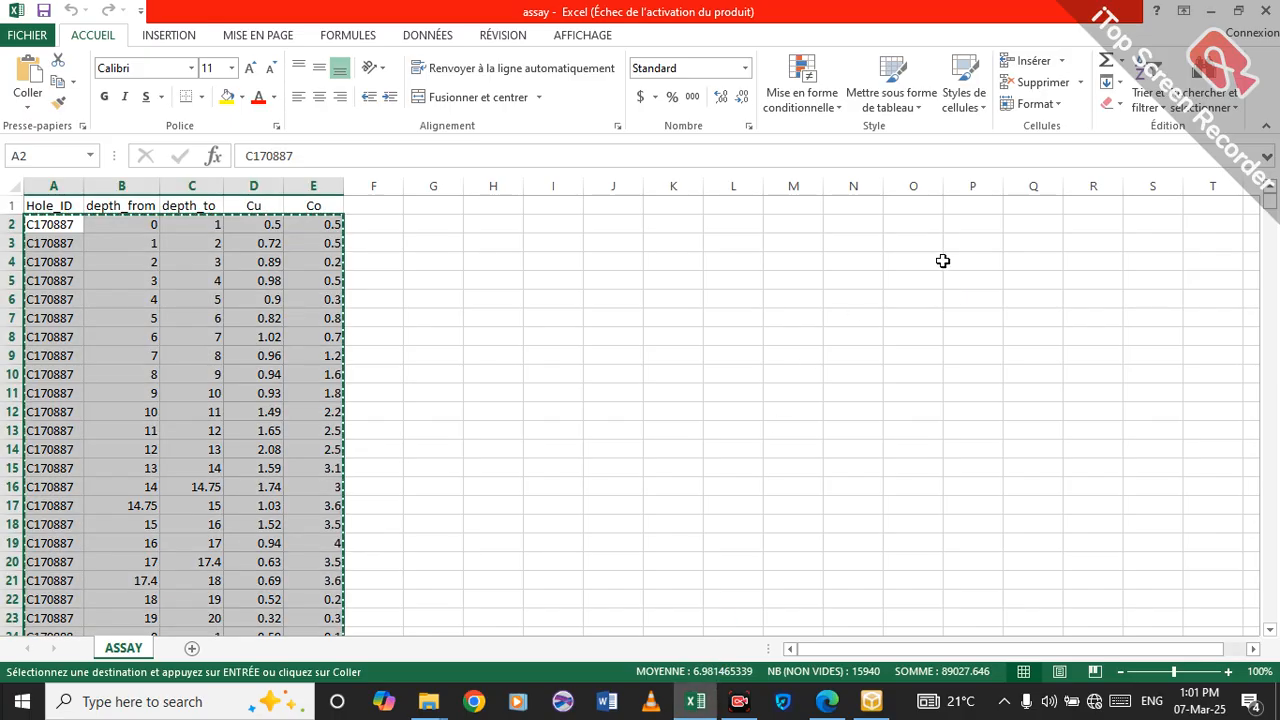
click(1263, 11)
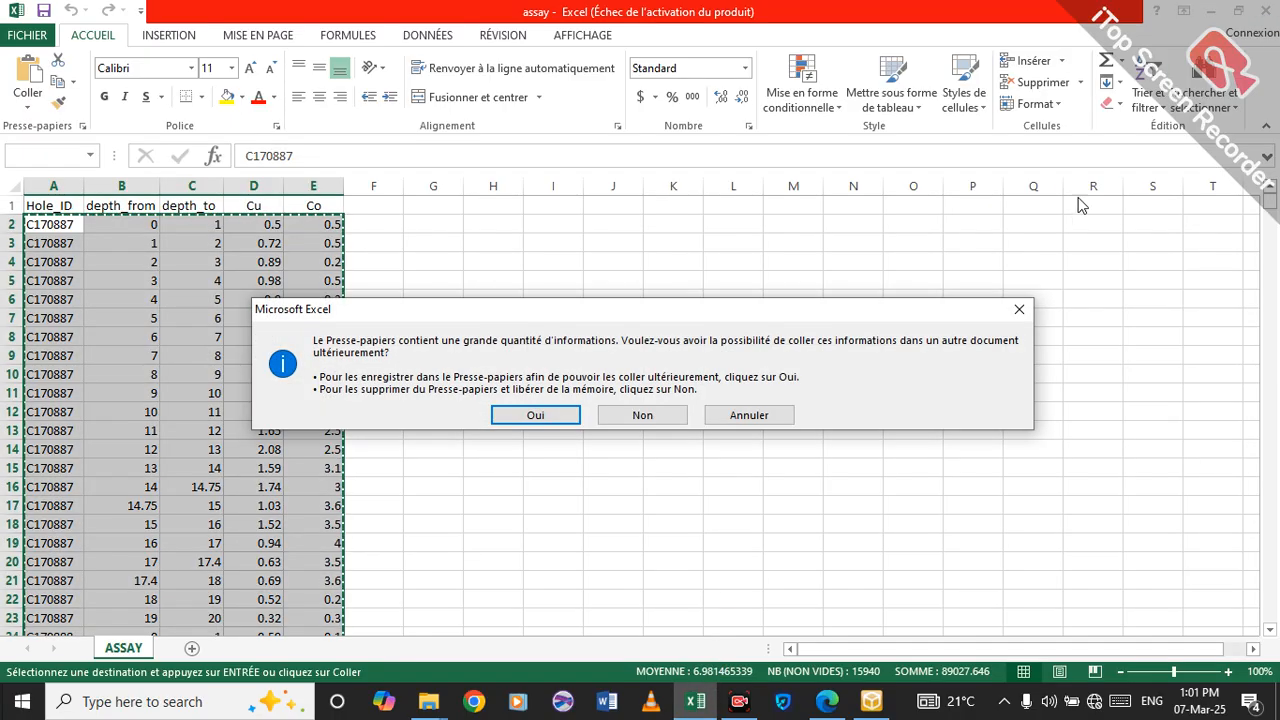
click(636, 415)
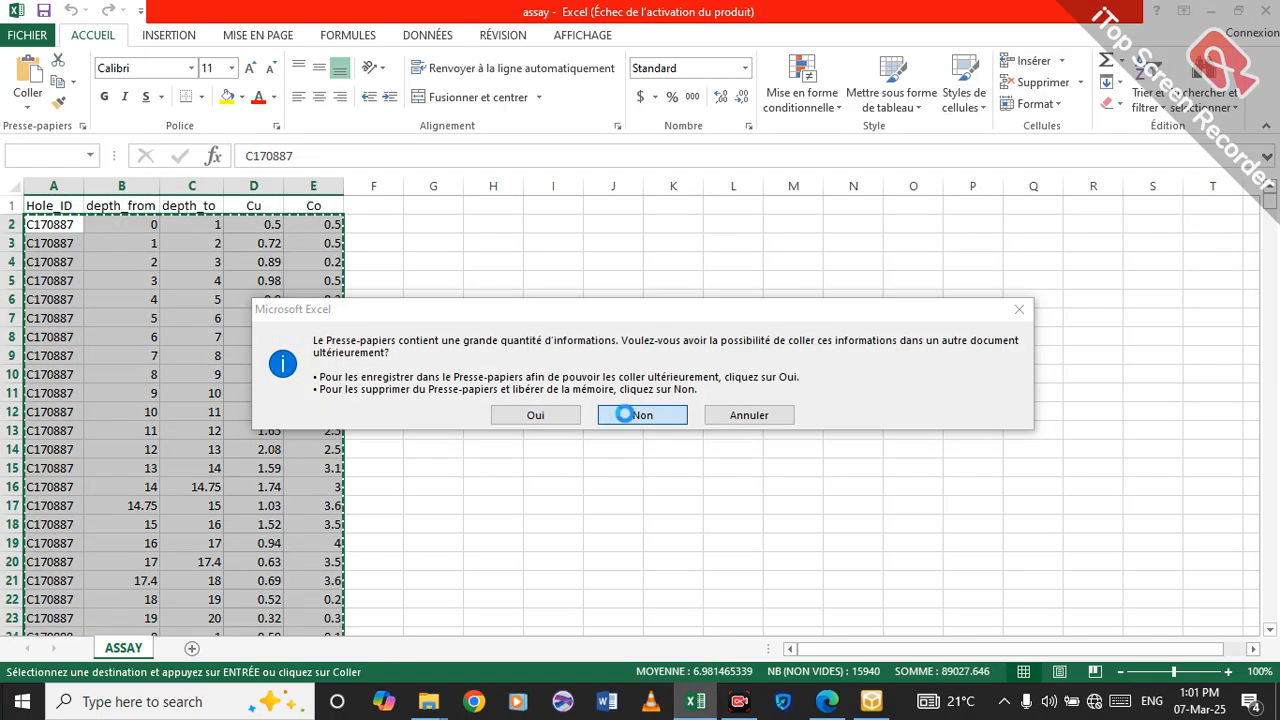
- Open the lithology workbook from the Module II folder in File Explorer and dismiss the Office activation window
mouse_move(430, 700)
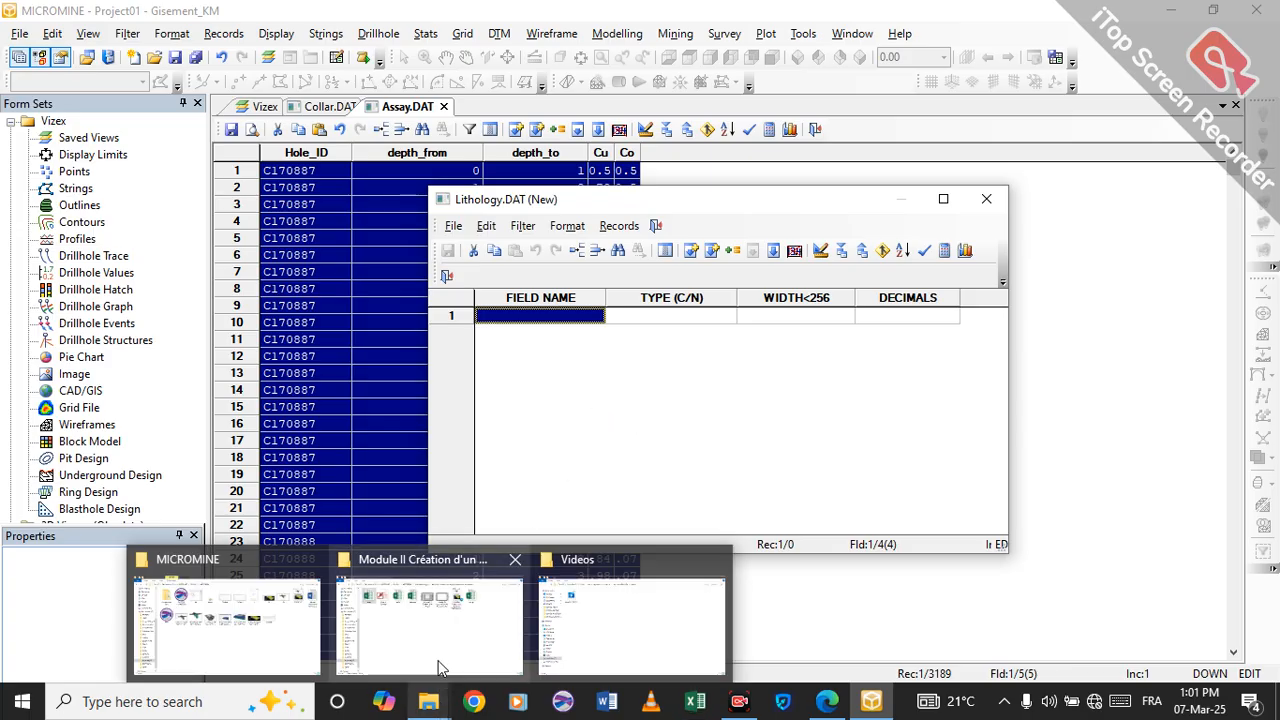
click(436, 578)
click(537, 160)
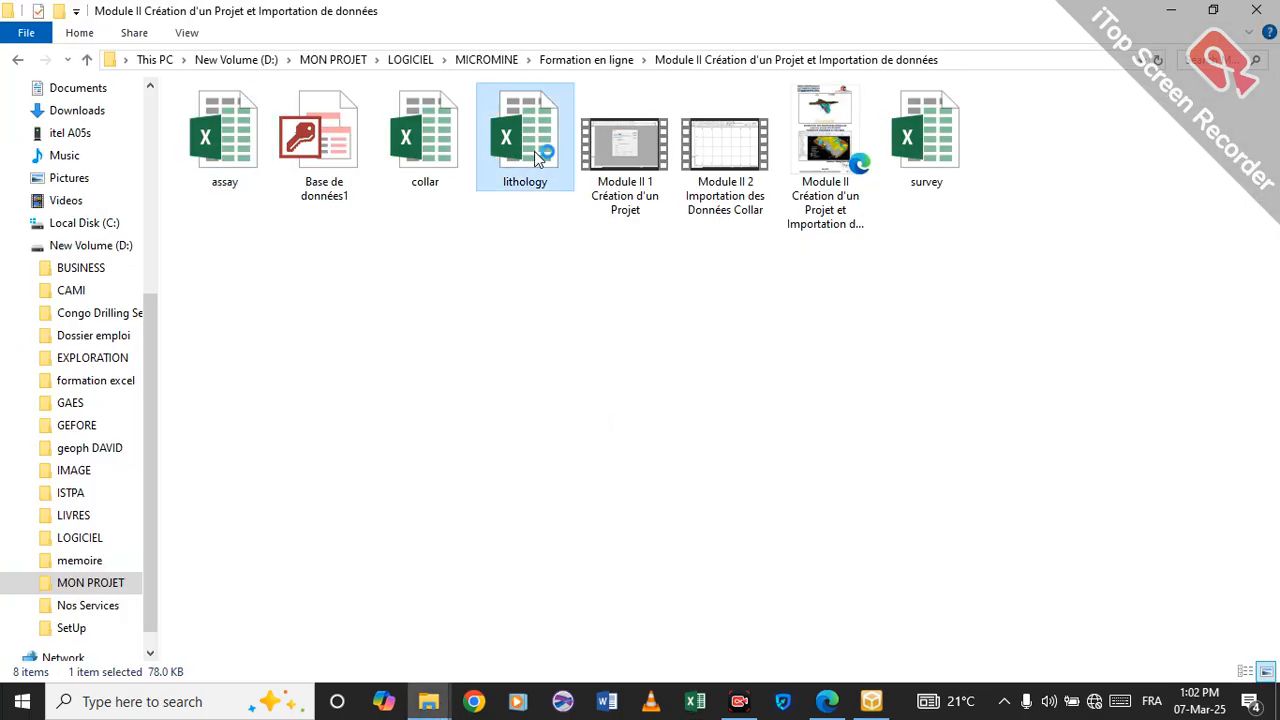
double_click(534, 151)
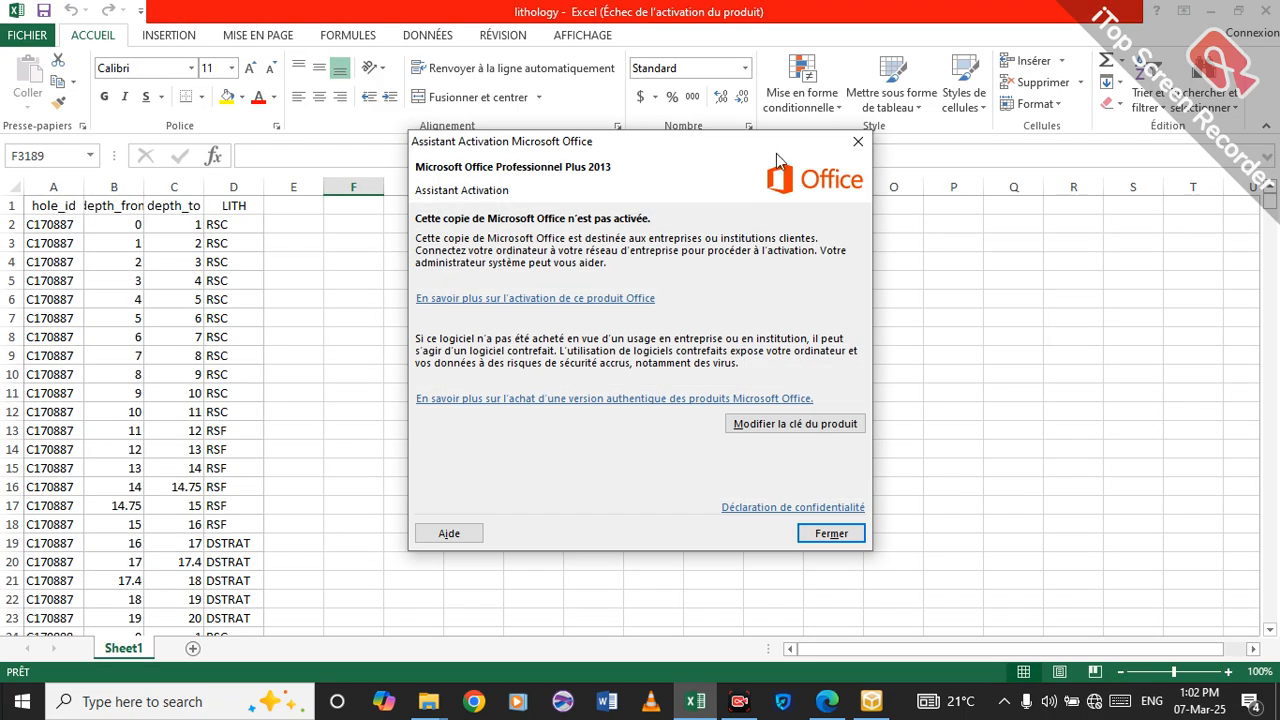
click(858, 141)
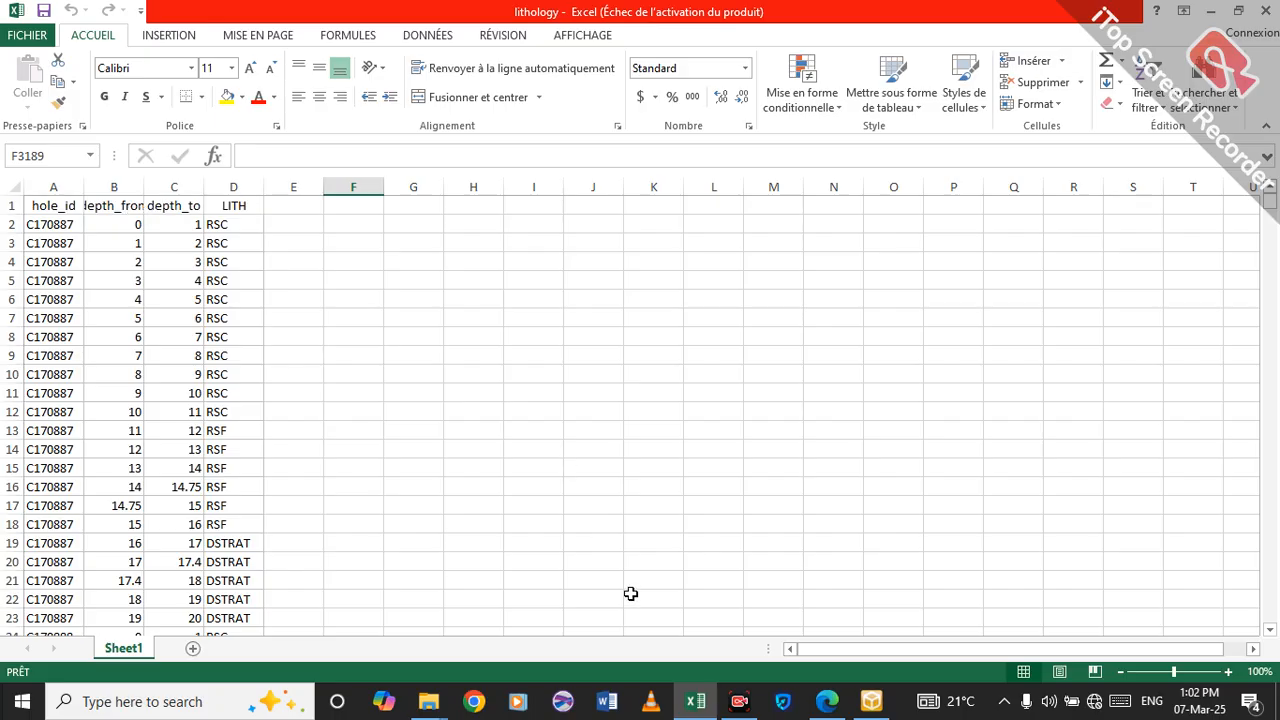
- Switch to Micromine and add four blank field rows to the Lithology.DAT definition with Increment Many
click(868, 705)
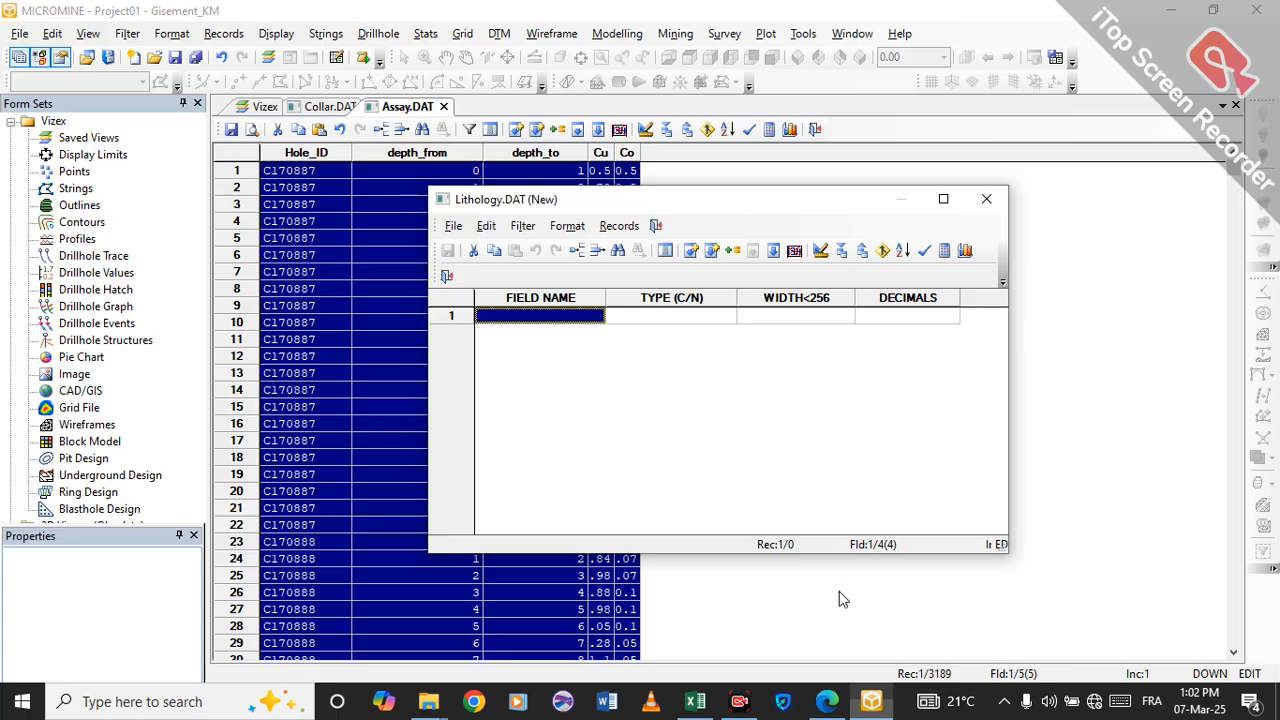
click(711, 251)
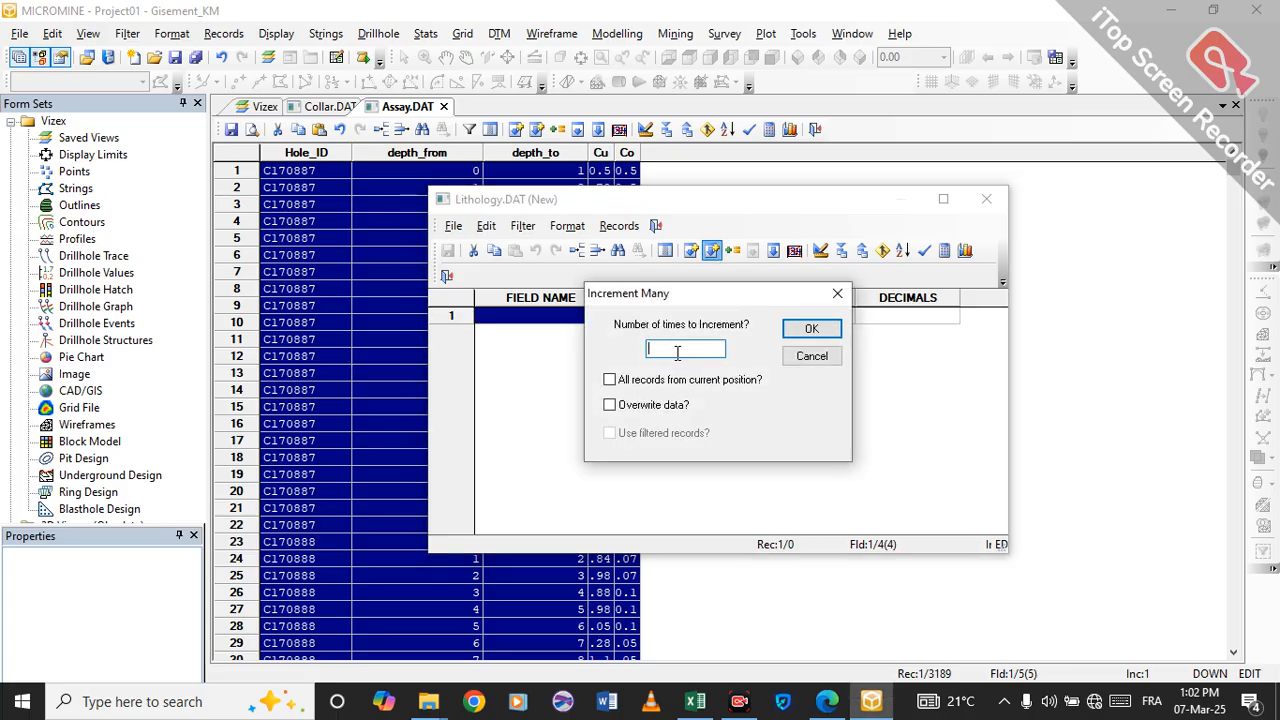
text(')
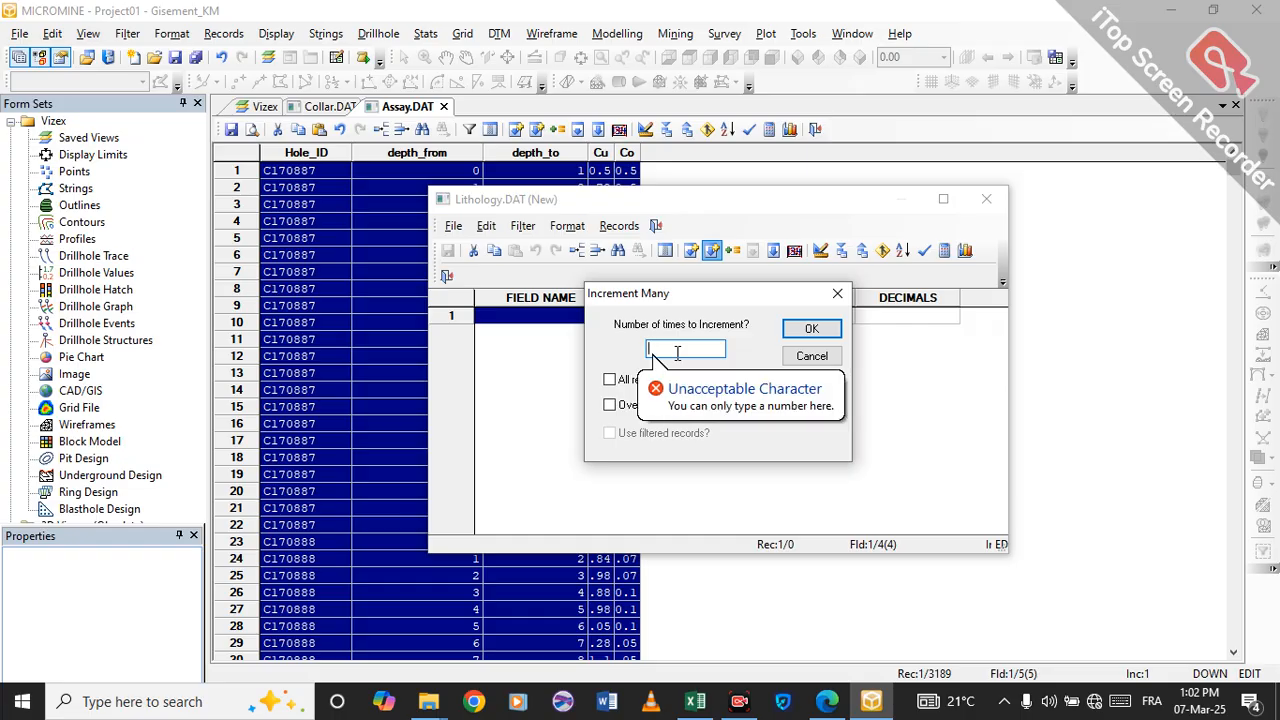
click(810, 329)
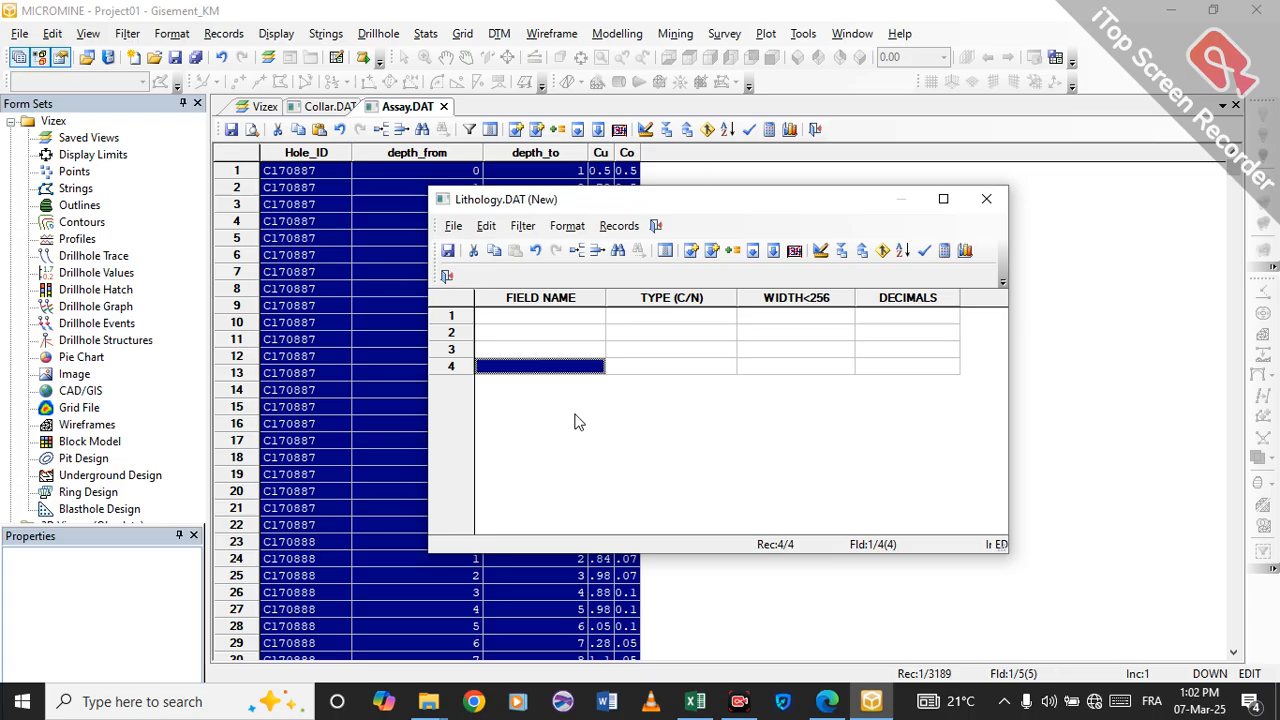
- Switch to the lithology workbook in Excel and change the header in cell A1 to Hole_id
mouse_move(695, 701)
click(687, 641)
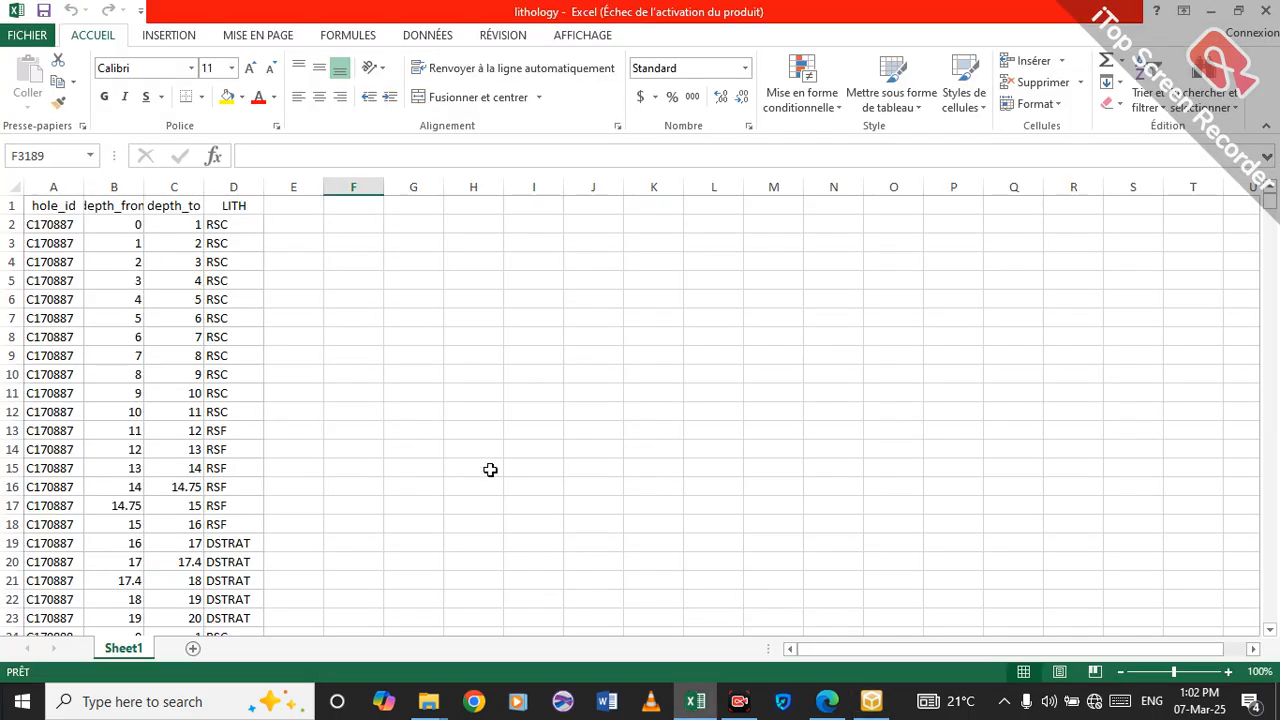
click(60, 205)
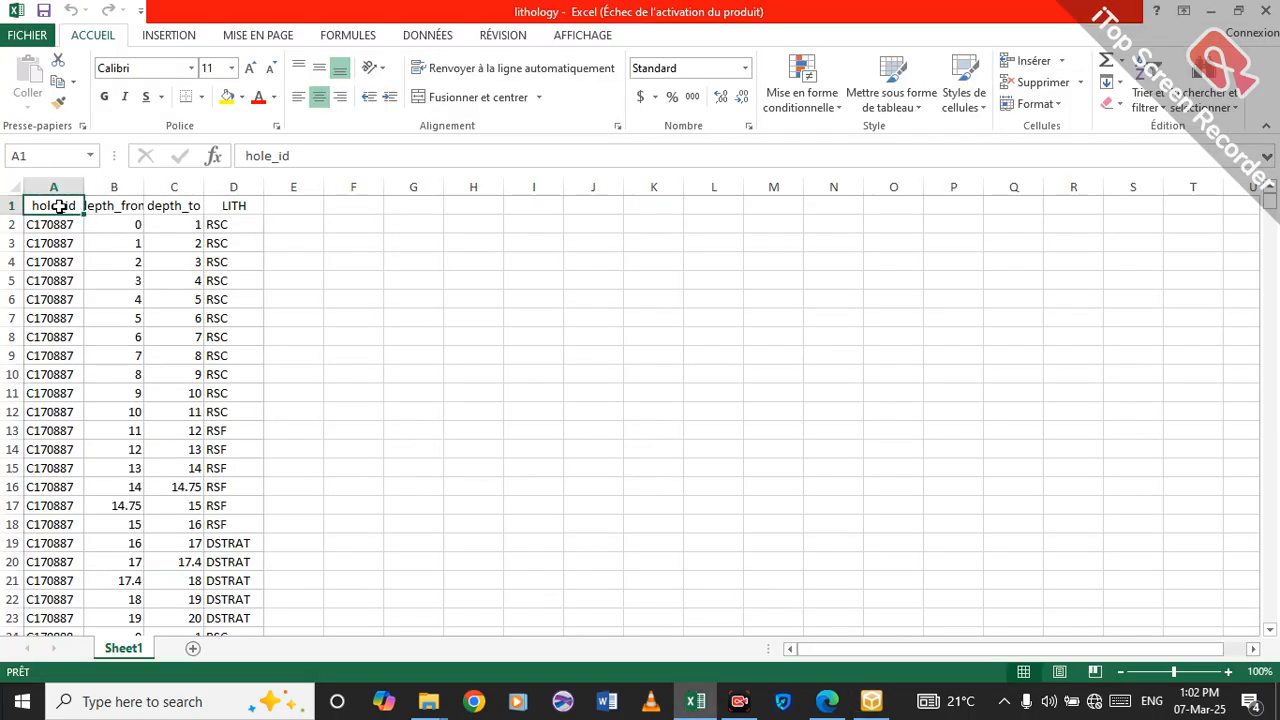
double_click(43, 205)
key(BackSpace)
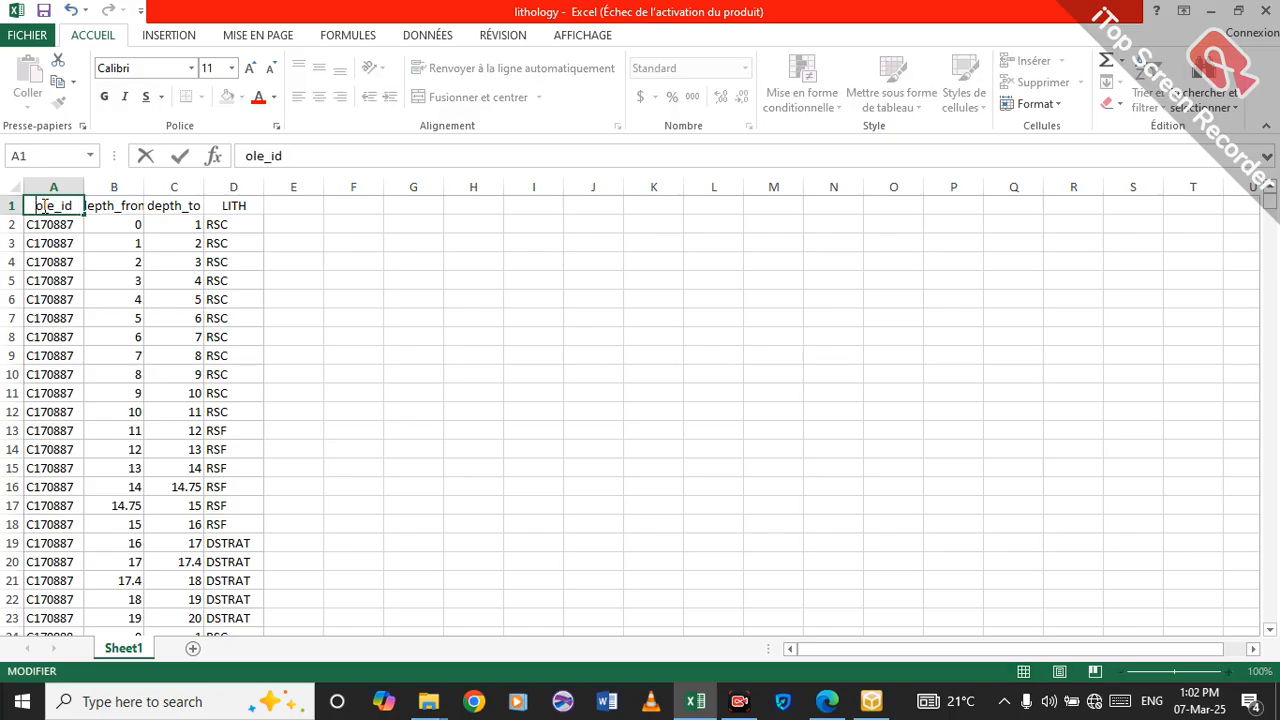
text(h)
key(BackSpace)
text(H)
key(Return)
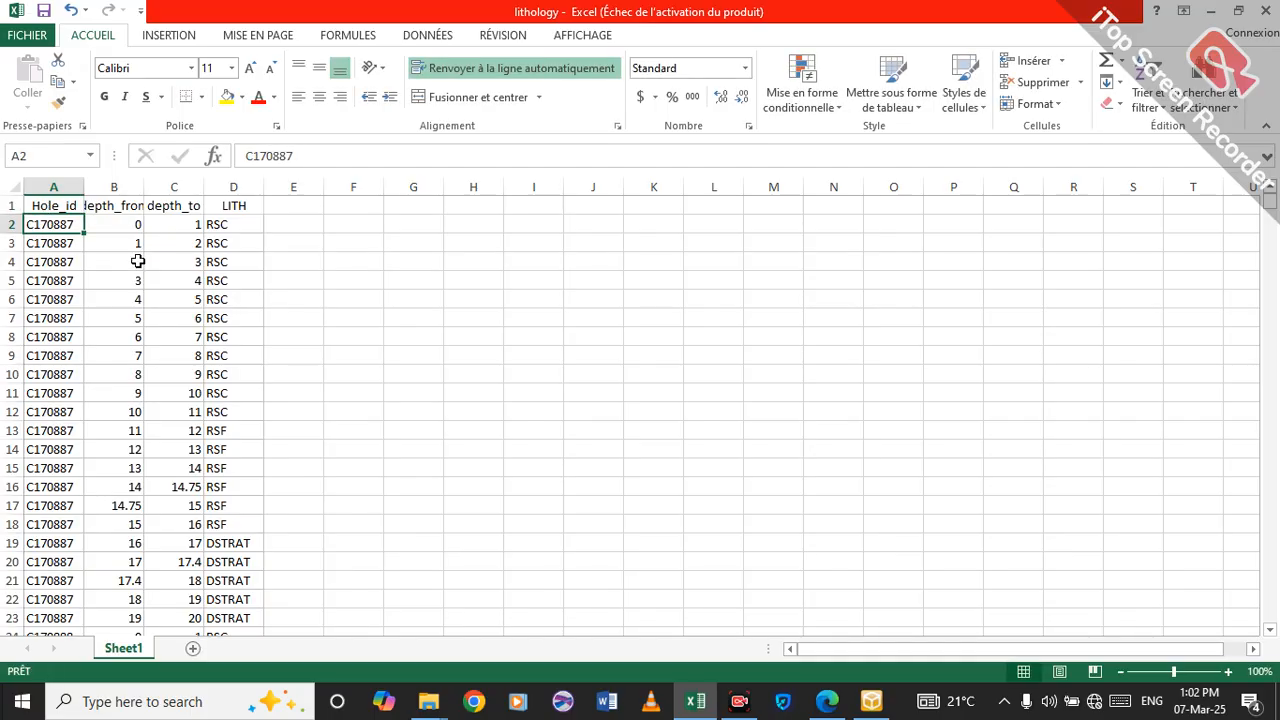
- Copy the Hole_id header from A1 and paste it into Micromine as the first field name of Lithology.DAT
click(61, 206)
right_click(61, 206)
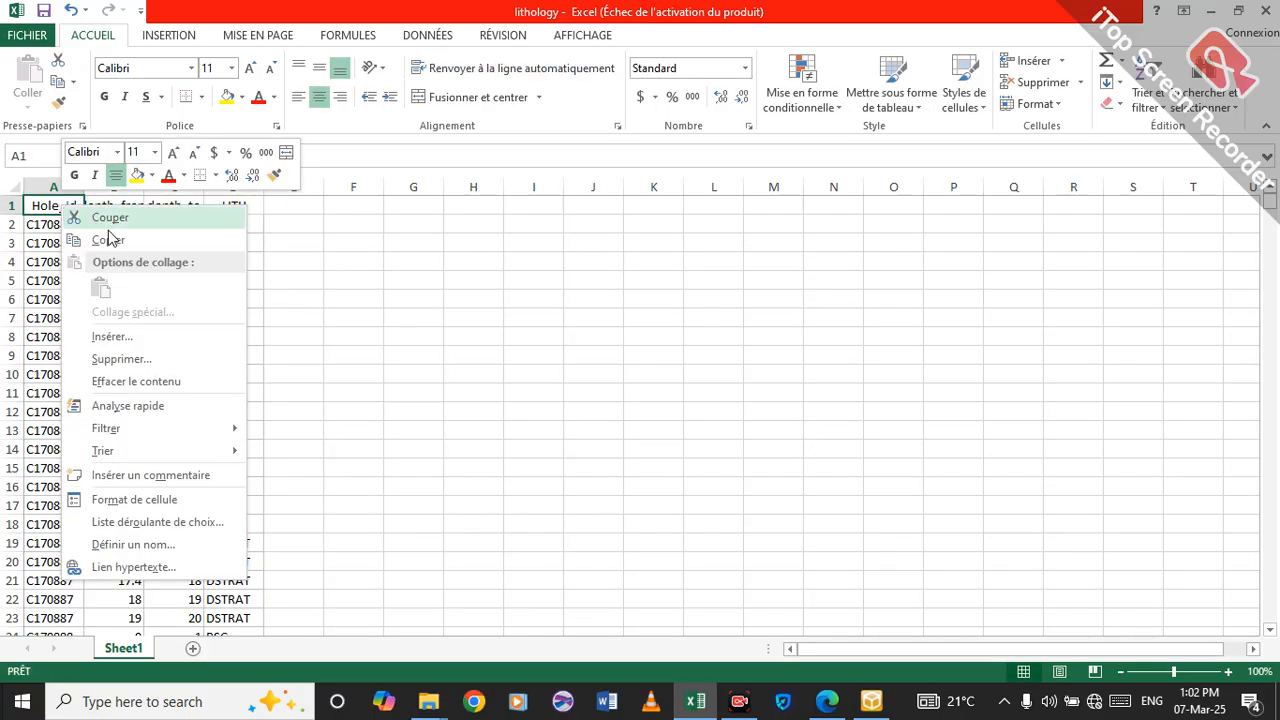
click(105, 240)
mouse_move(860, 705)
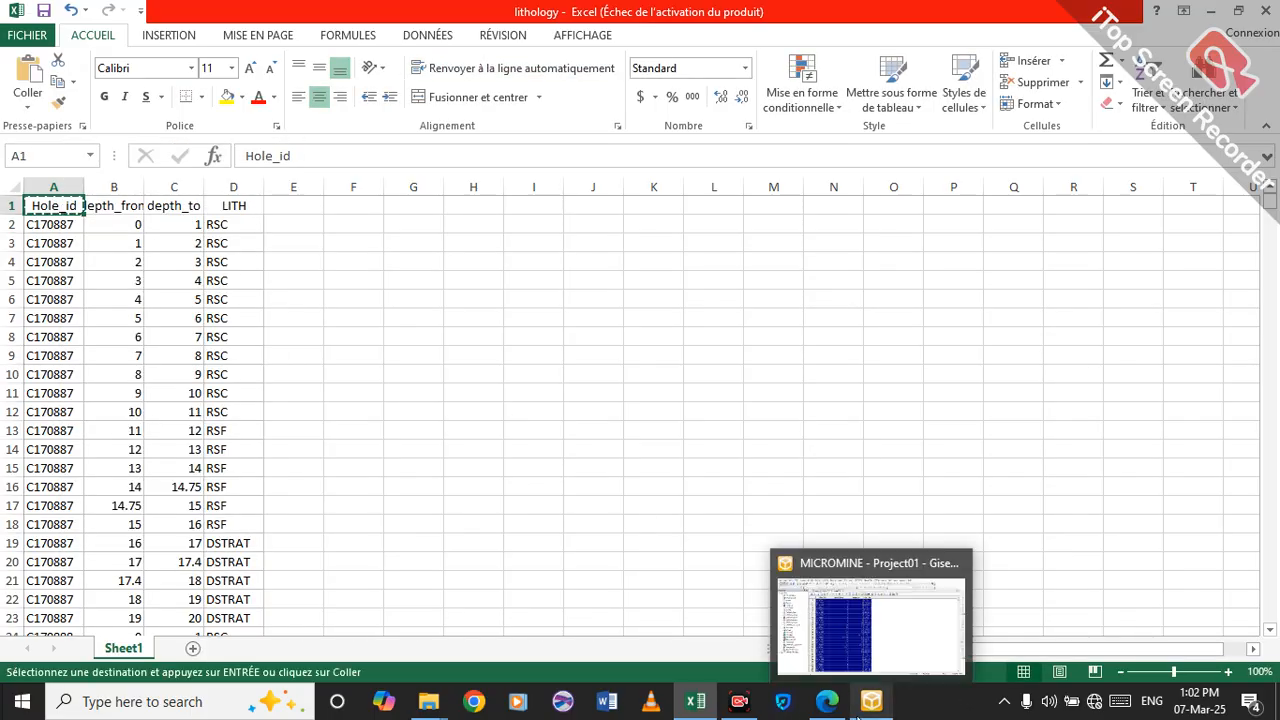
click(847, 641)
click(517, 318)
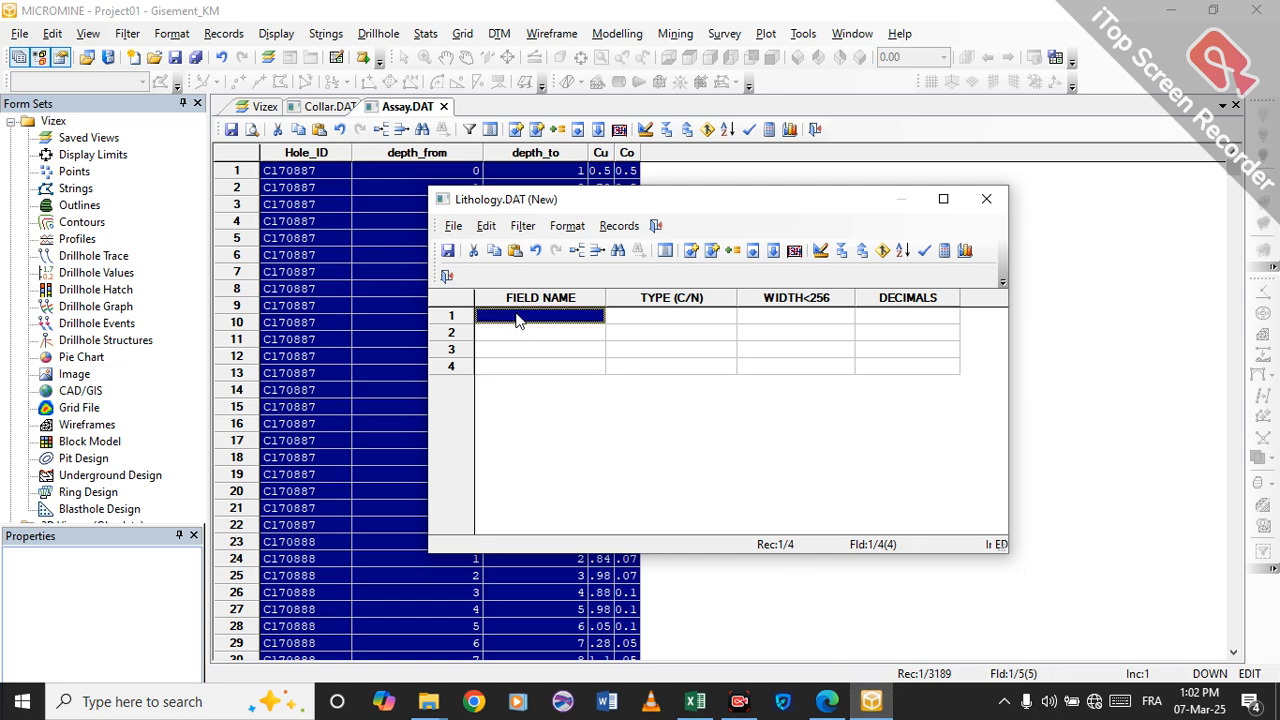
right_click(517, 318)
click(570, 365)
- Copy the depth_from header from Excel cell B1 and paste it into Micromine as the second Lithology.DAT field name
mouse_move(695, 701)
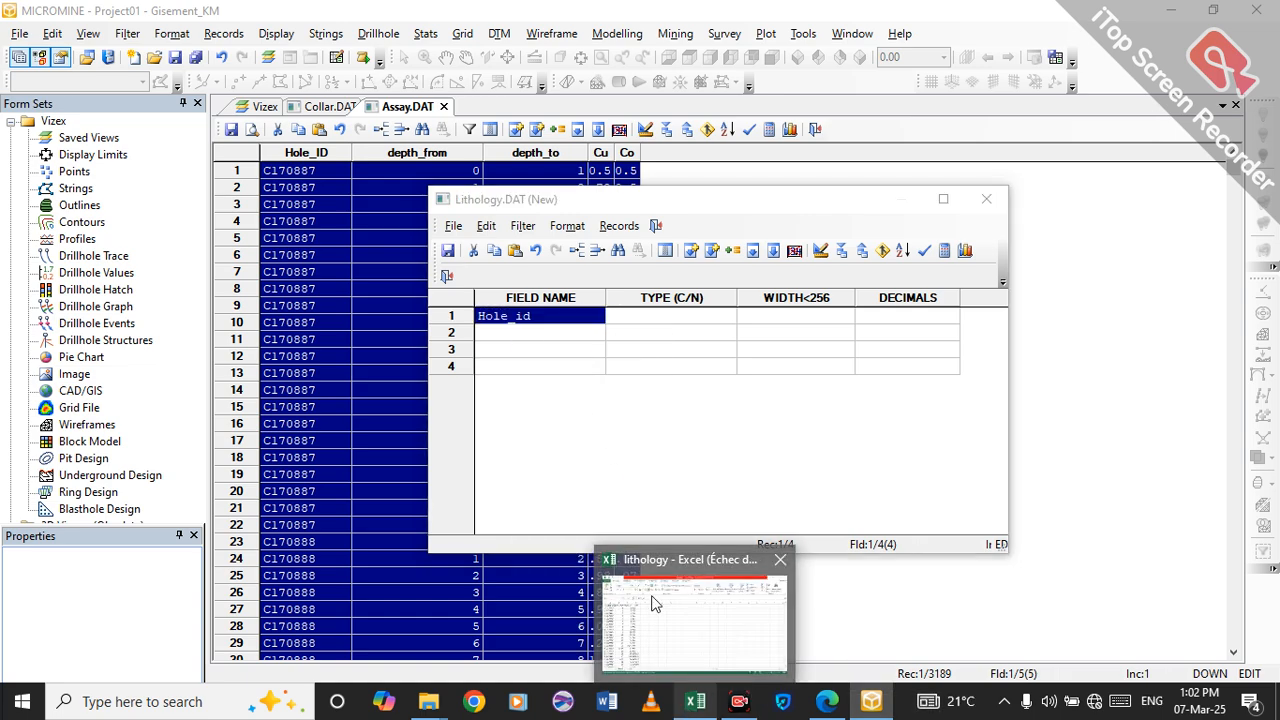
click(697, 615)
click(127, 205)
right_click(127, 205)
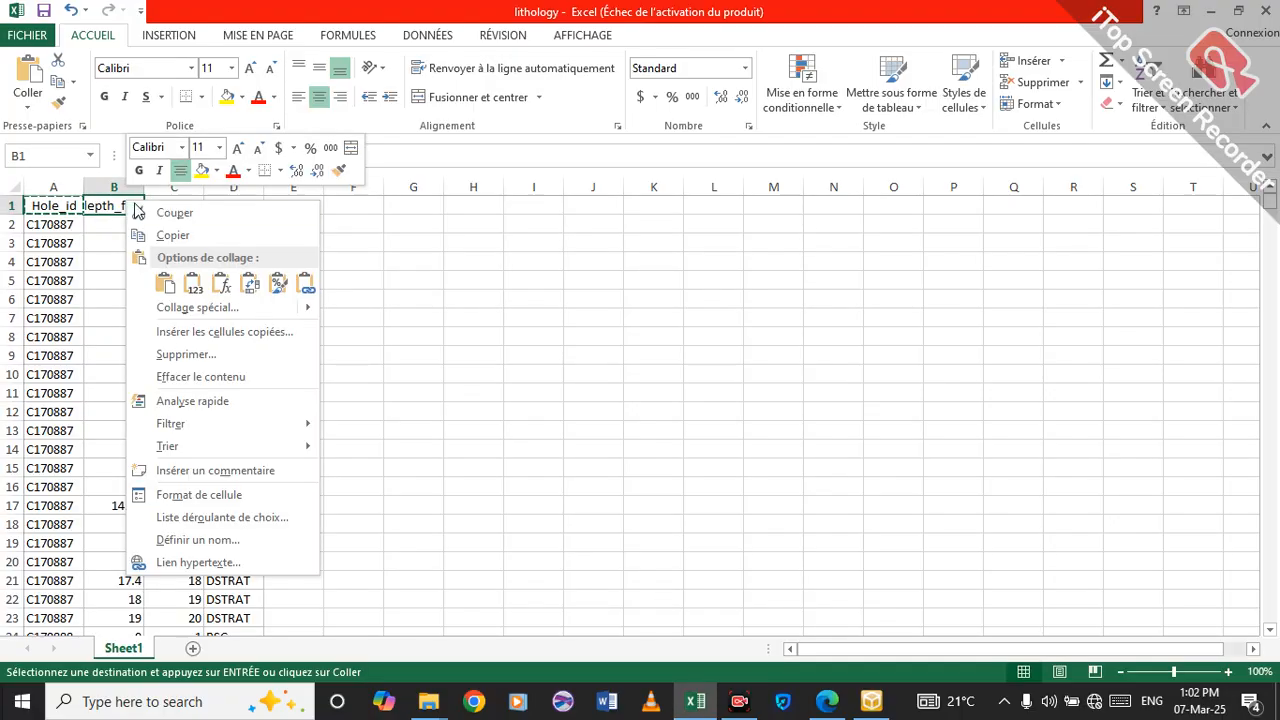
click(172, 236)
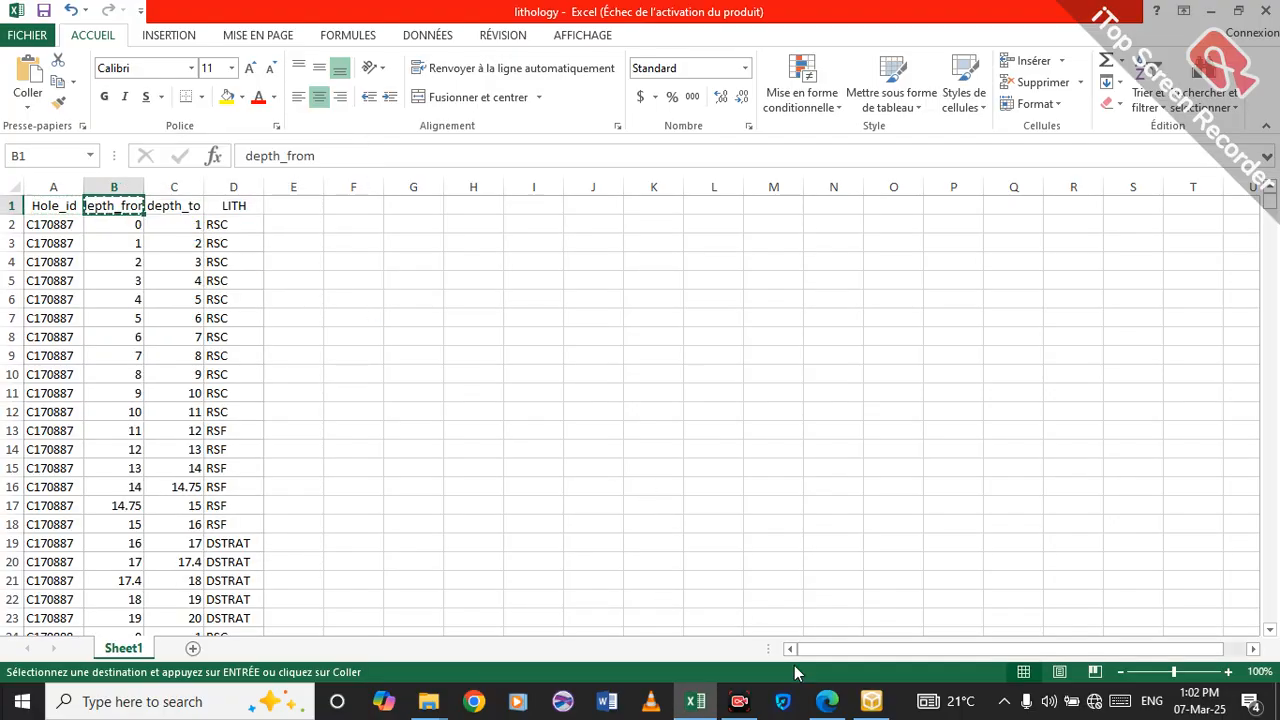
mouse_move(872, 705)
click(871, 612)
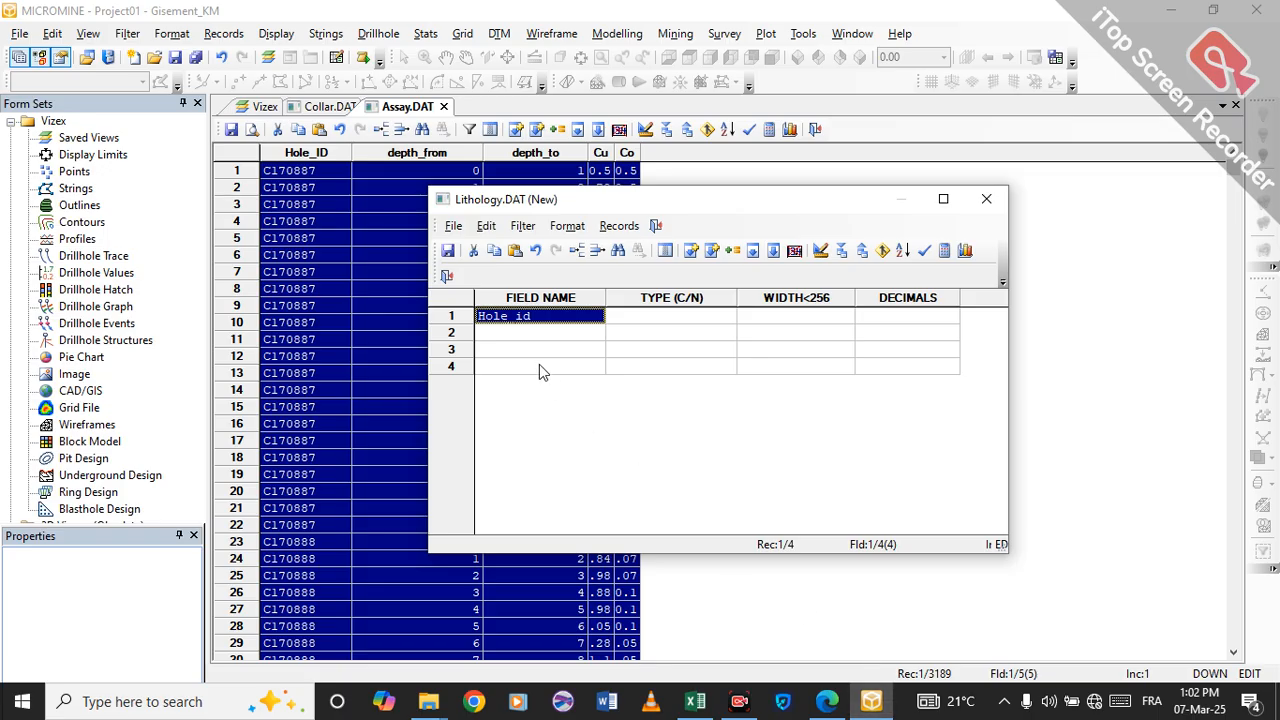
click(520, 333)
right_click(520, 334)
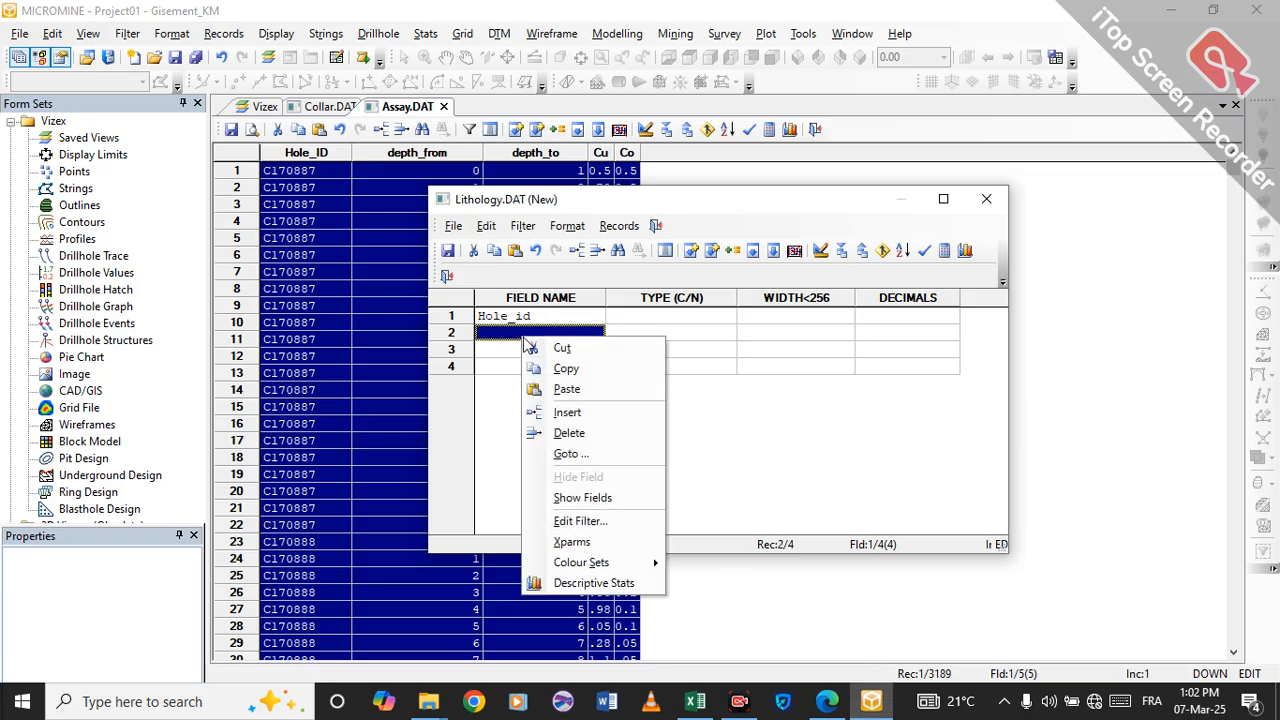
click(566, 390)
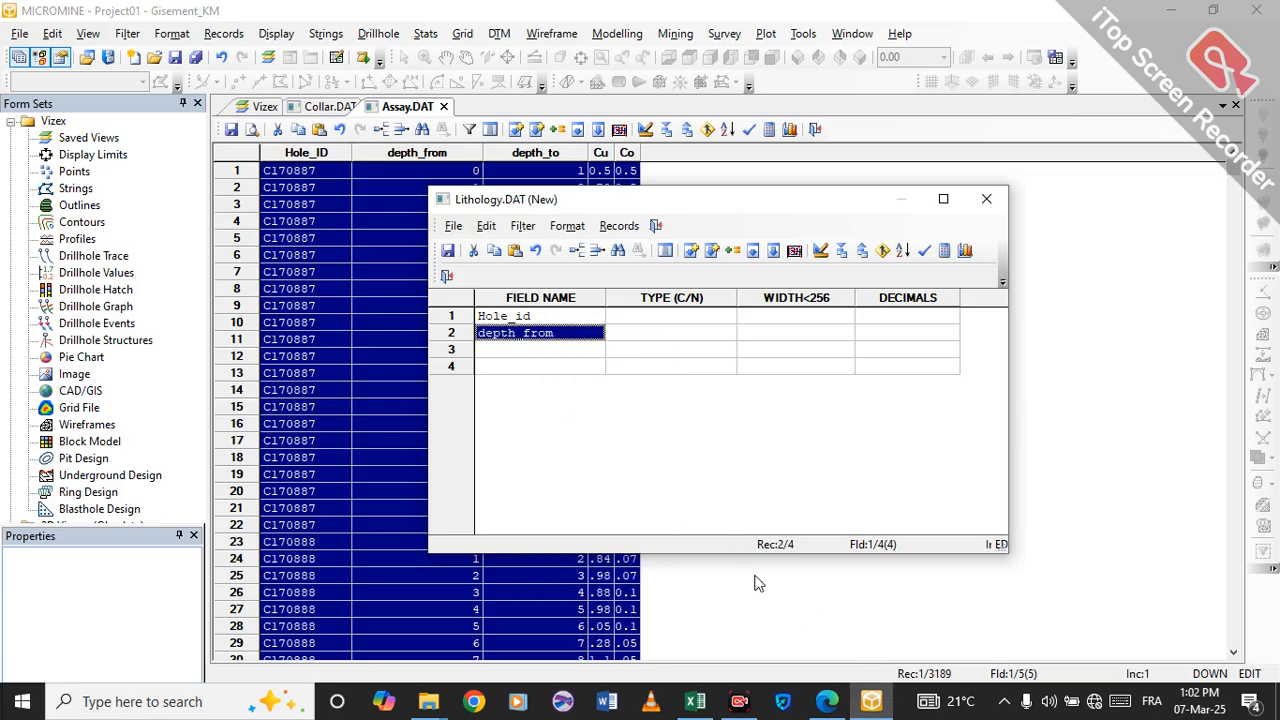
- Copy the depth_to header from Excel cell C1 and paste it into Micromine as the third Lithology.DAT field name
mouse_move(695, 701)
click(680, 603)
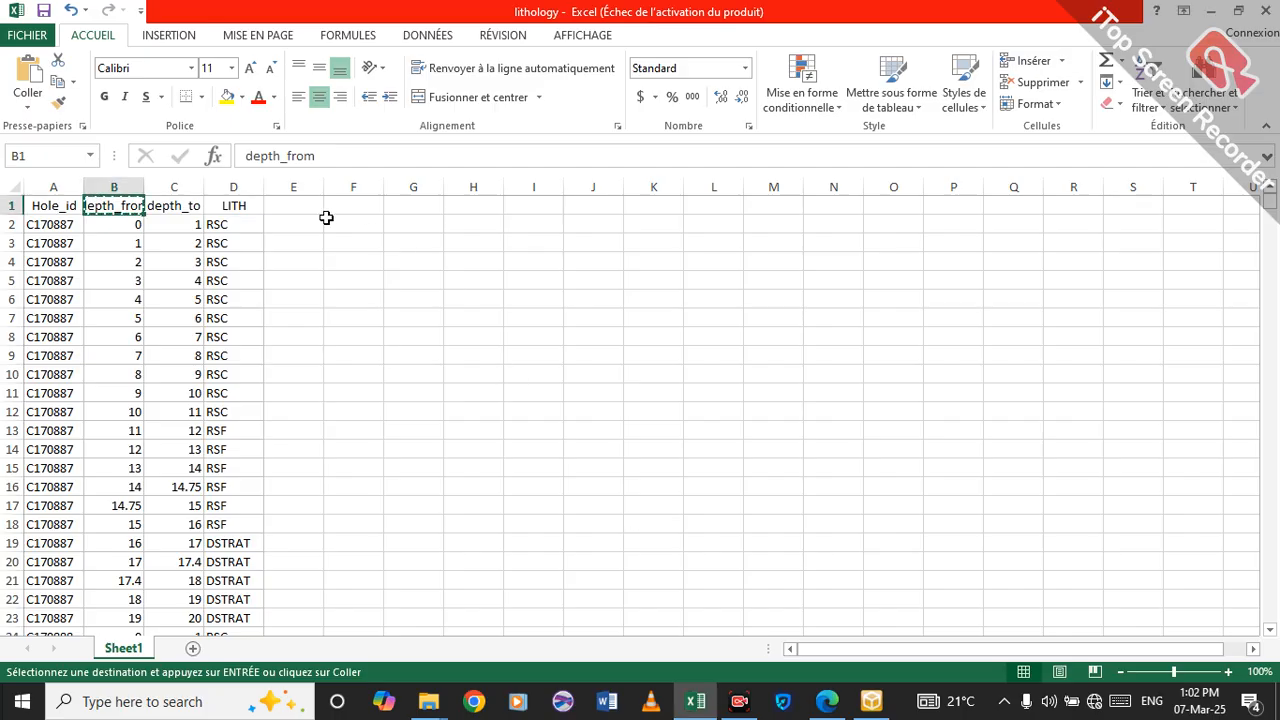
click(185, 206)
right_click(186, 205)
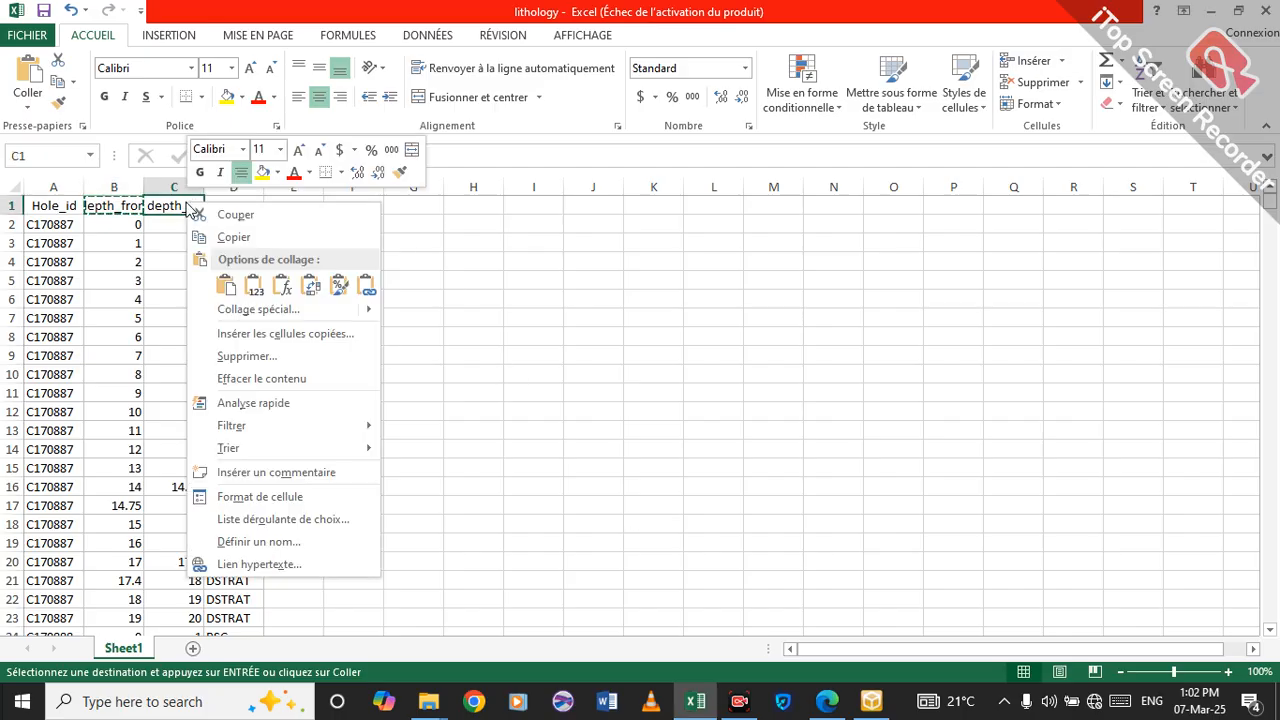
click(295, 241)
mouse_move(871, 703)
click(875, 620)
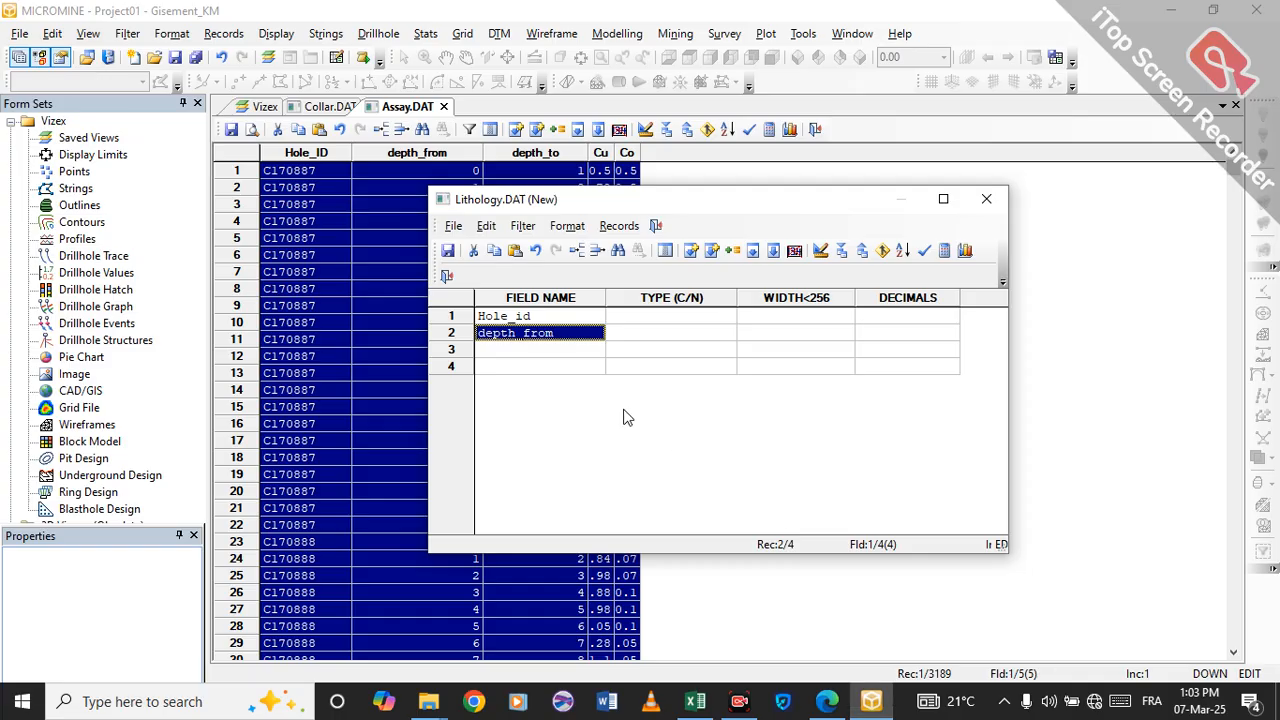
click(500, 351)
right_click(500, 351)
click(543, 400)
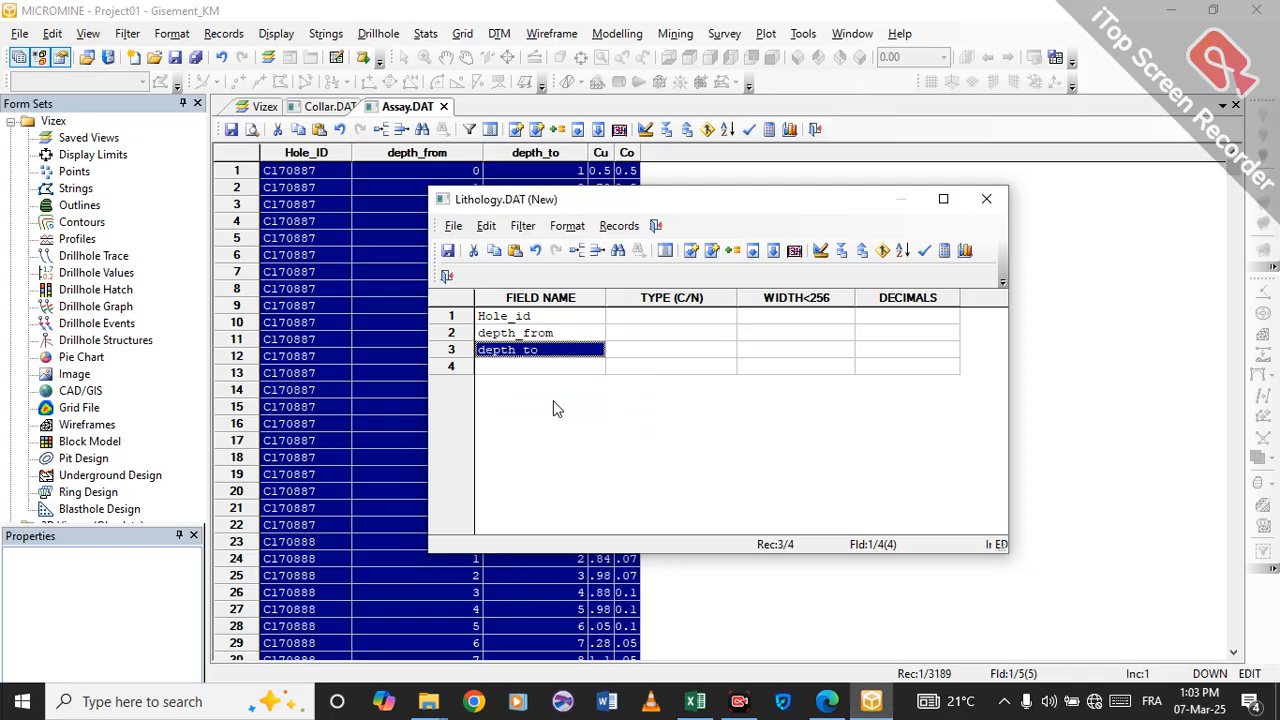
- Copy the LITH header from Excel cell D1 and paste it into Micromine as the fourth Lithology.DAT field name
mouse_move(696, 703)
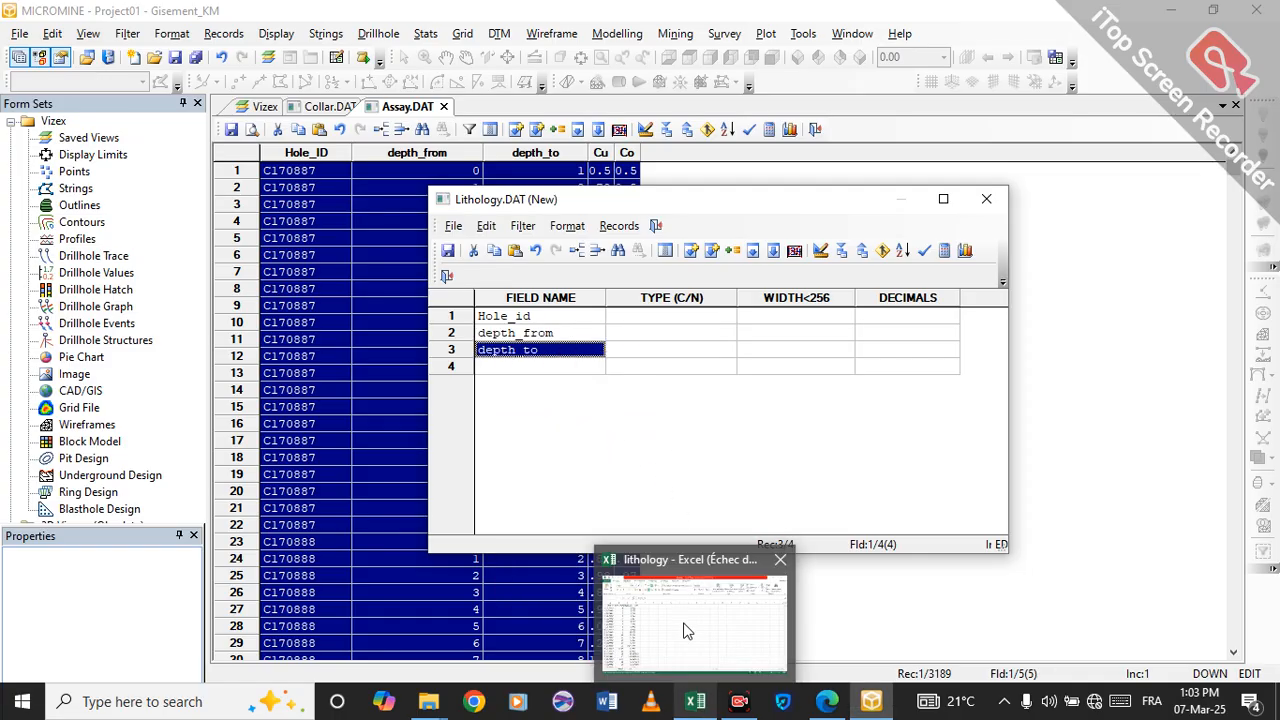
click(690, 636)
click(228, 207)
right_click(228, 207)
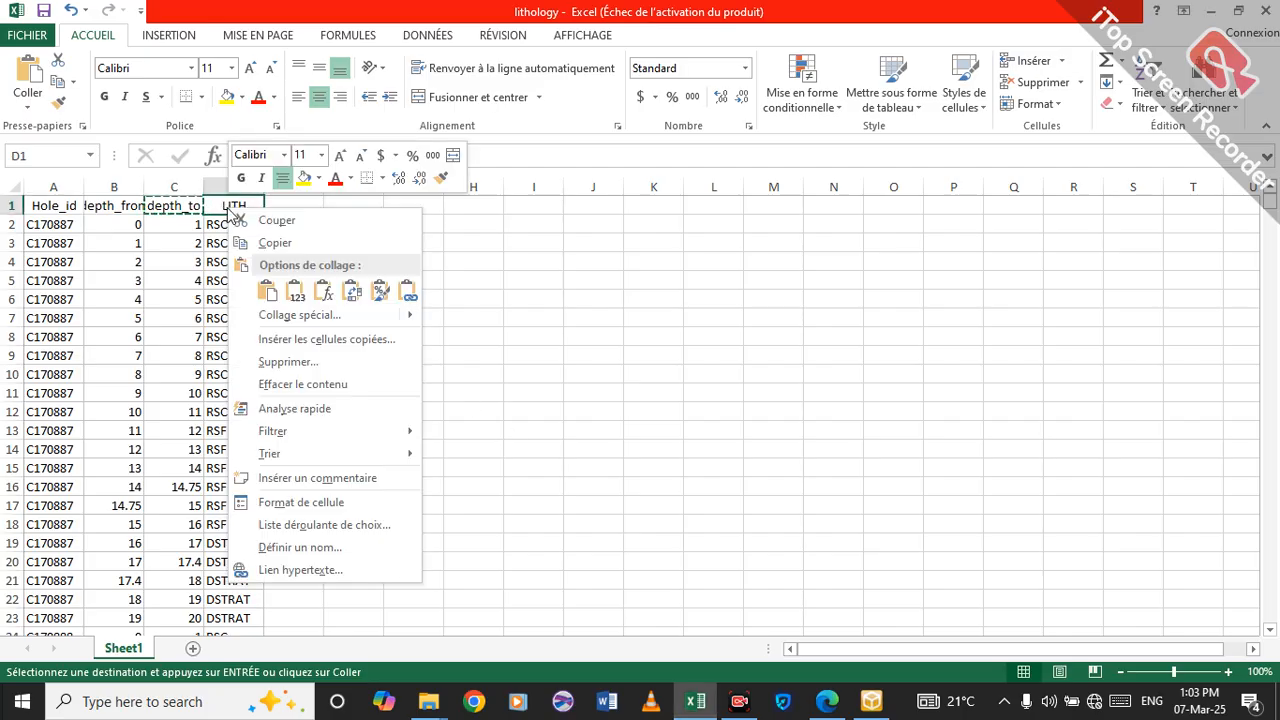
click(302, 244)
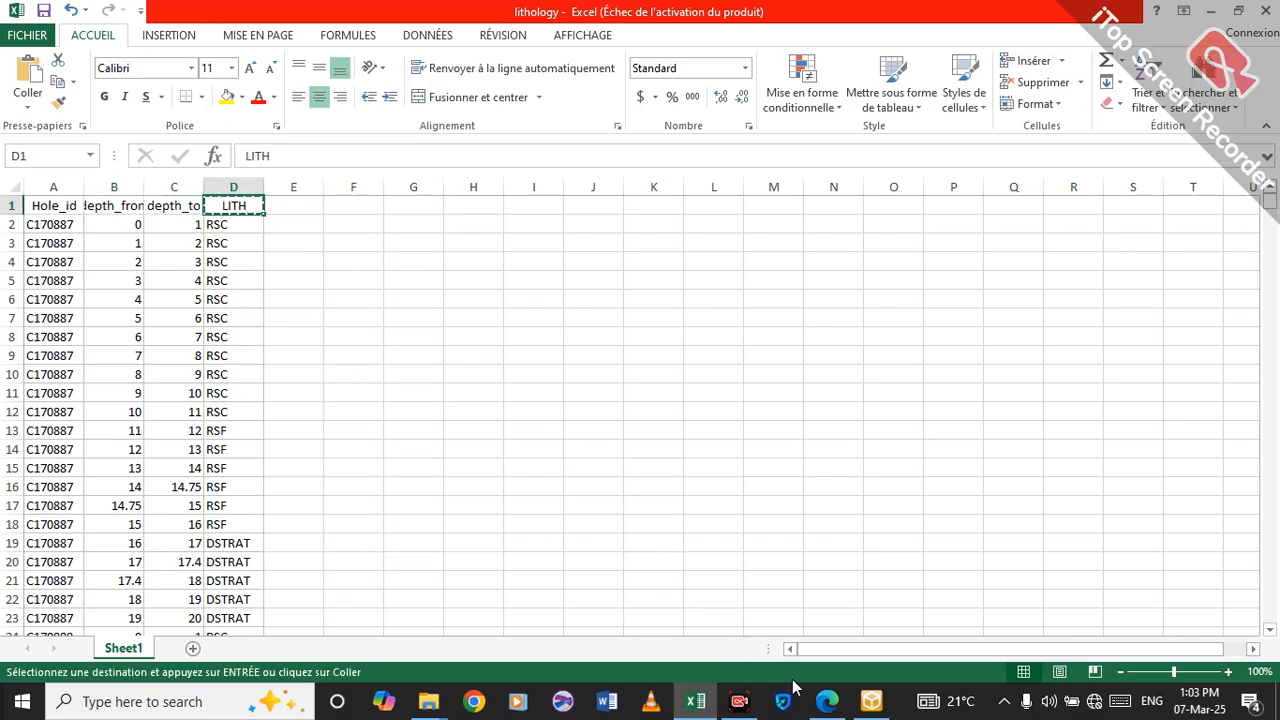
click(874, 703)
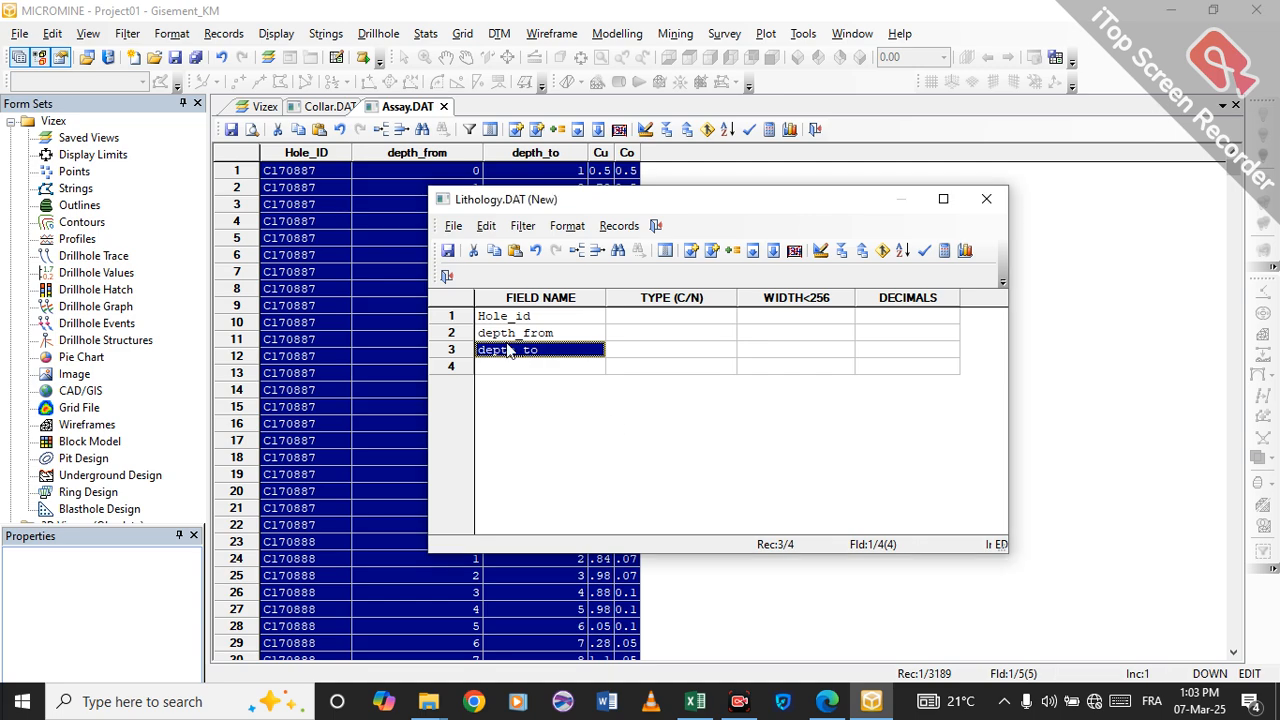
click(540, 366)
right_click(540, 366)
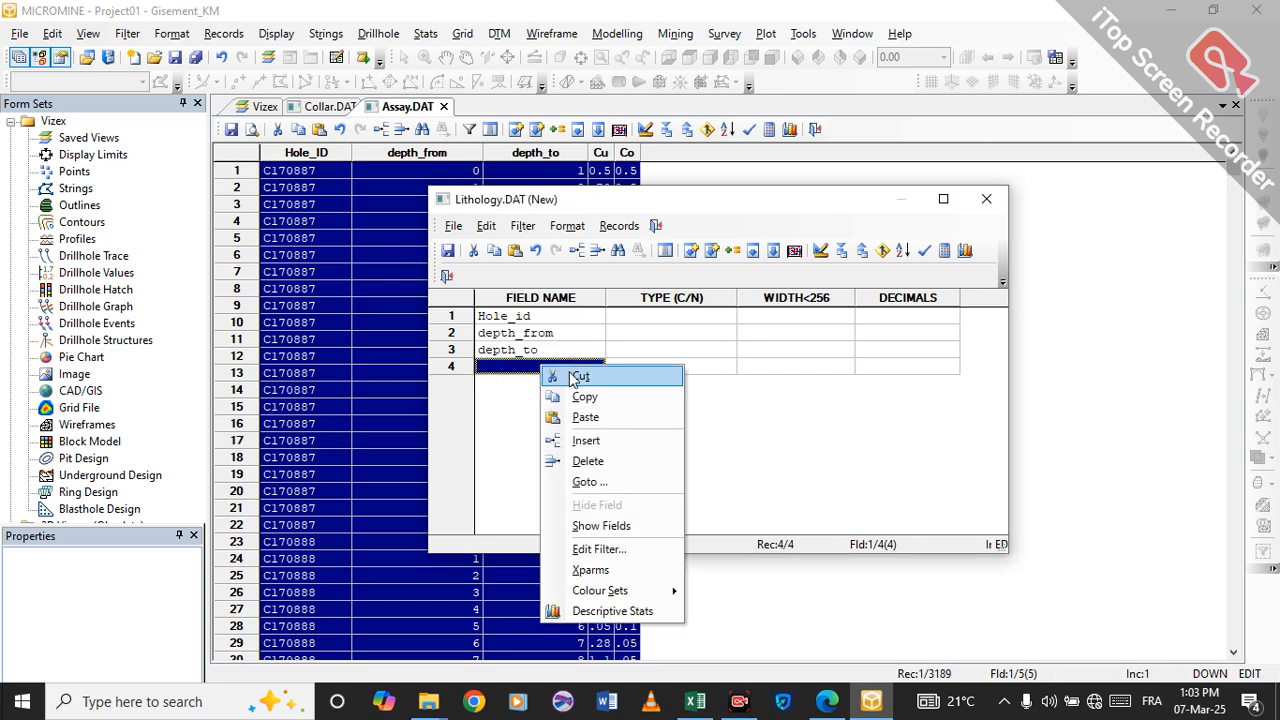
click(610, 419)
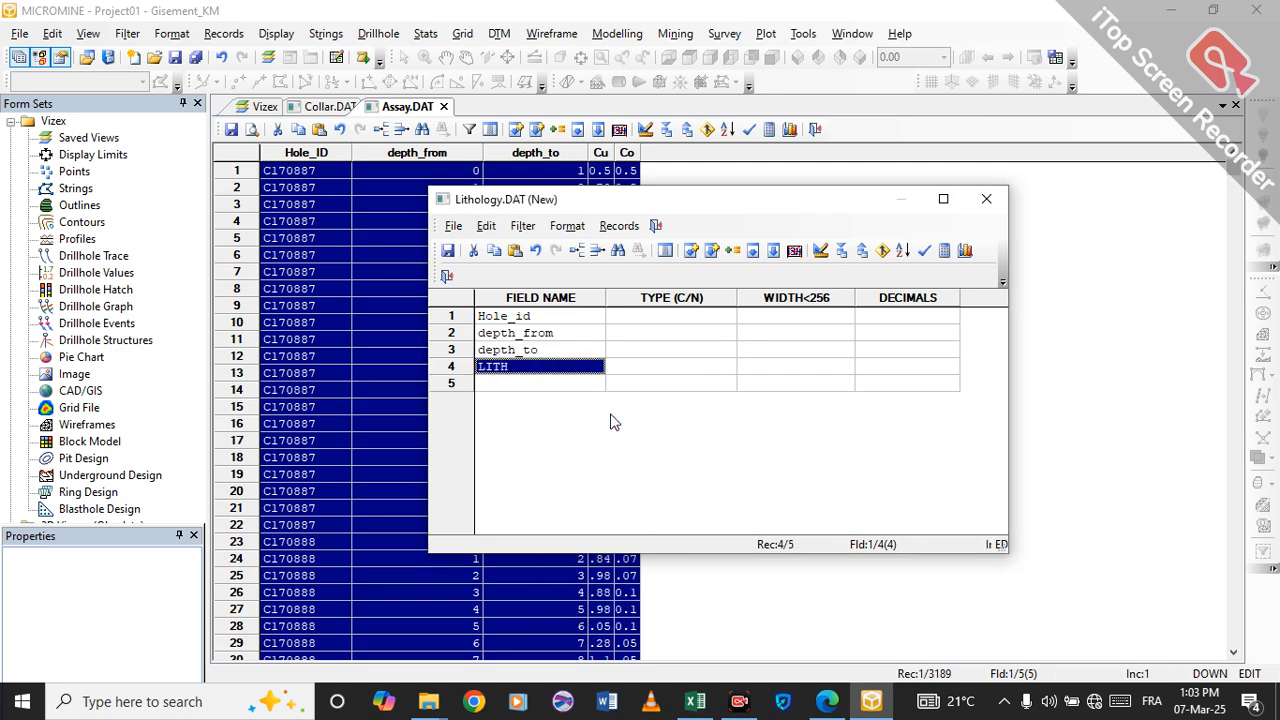
- Delete the empty fifth record from the Lithology.DAT field list
click(446, 386)
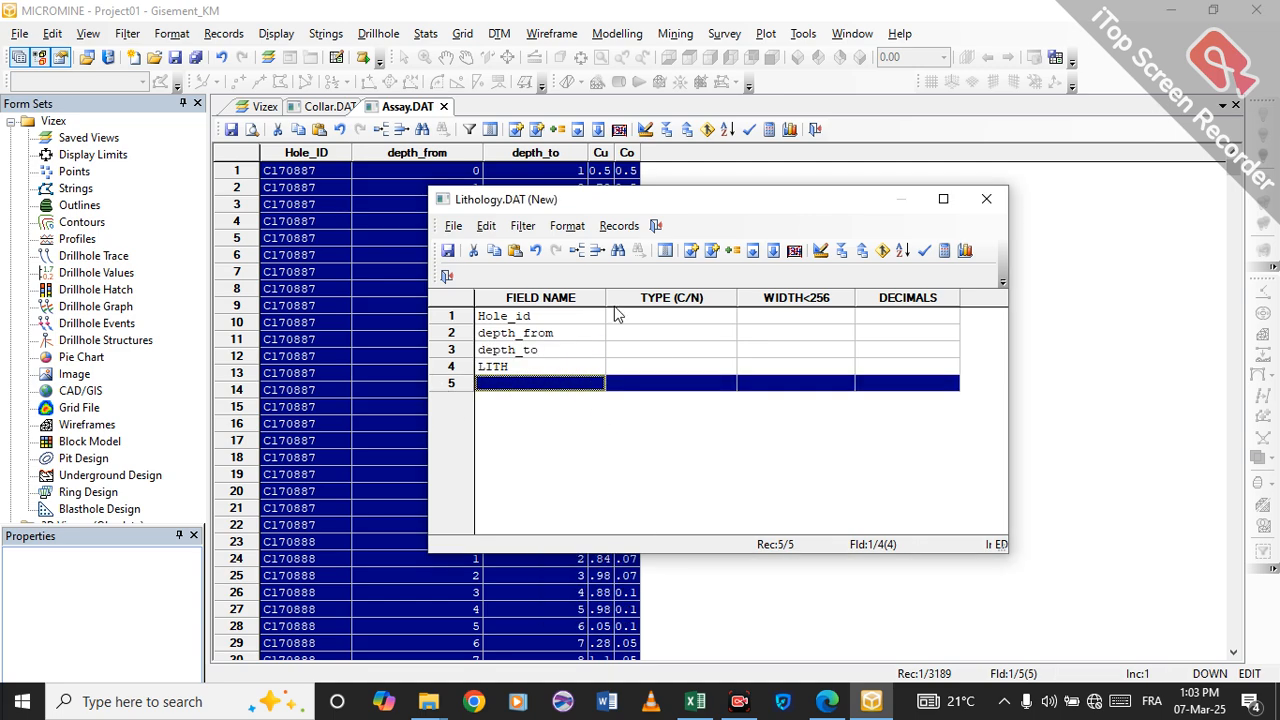
click(597, 250)
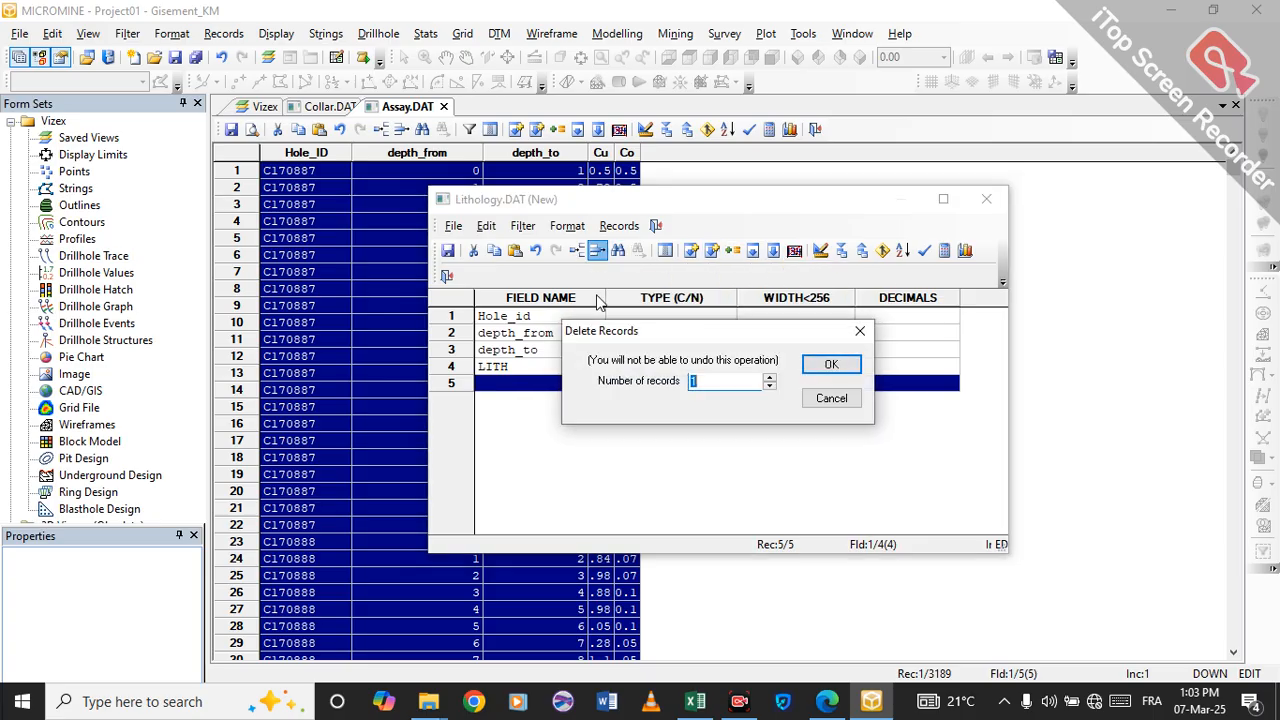
click(831, 364)
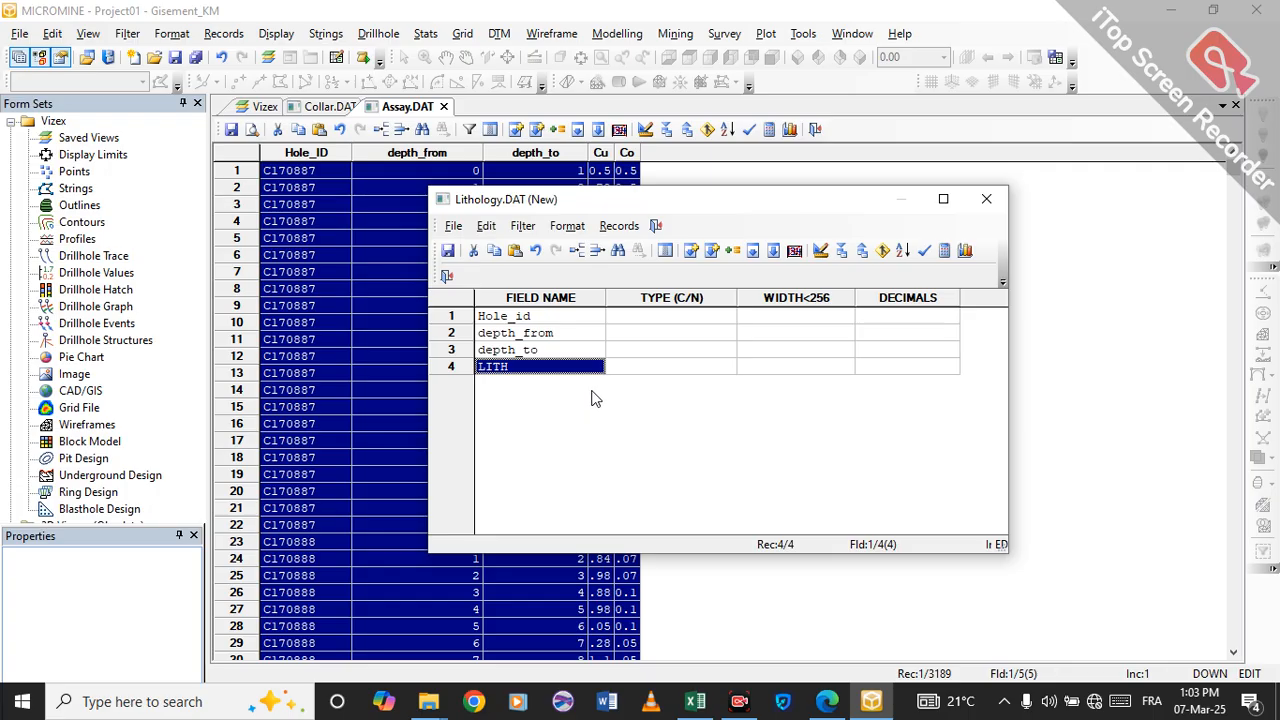
- Set the field types to C for Hole_id and LITH and N for depth_from and depth_to
click(673, 317)
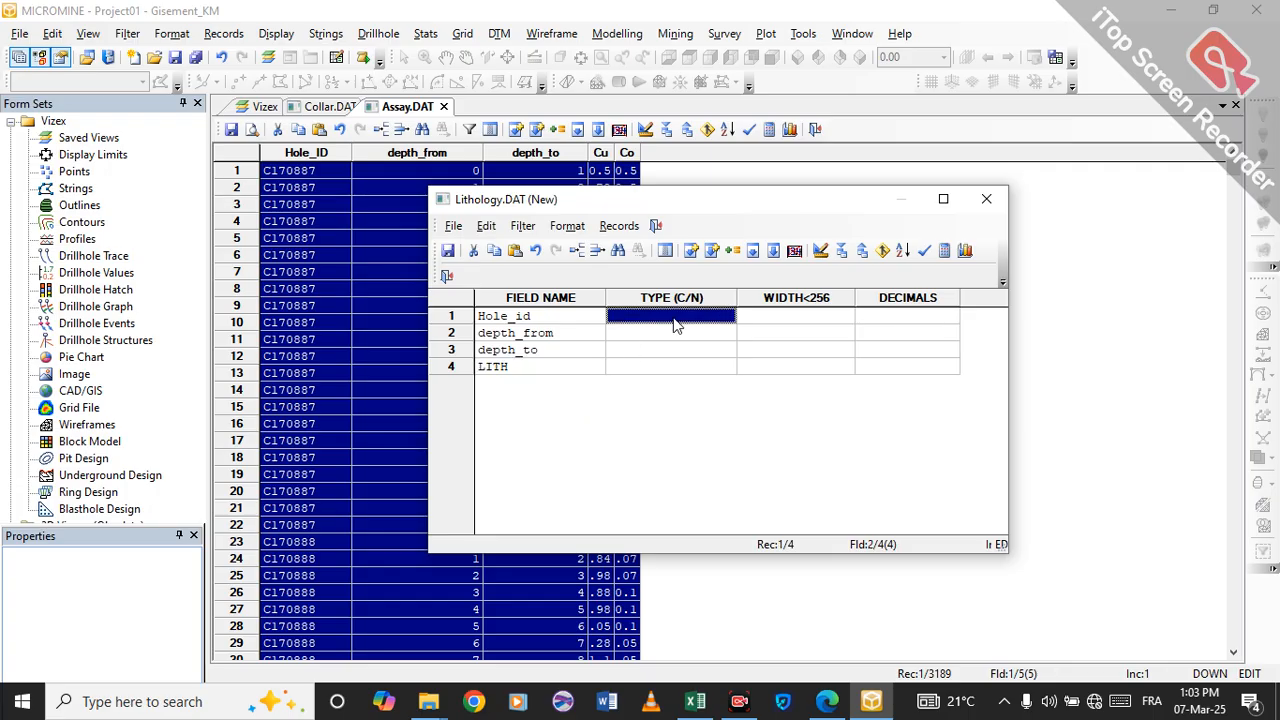
text(C)
click(643, 337)
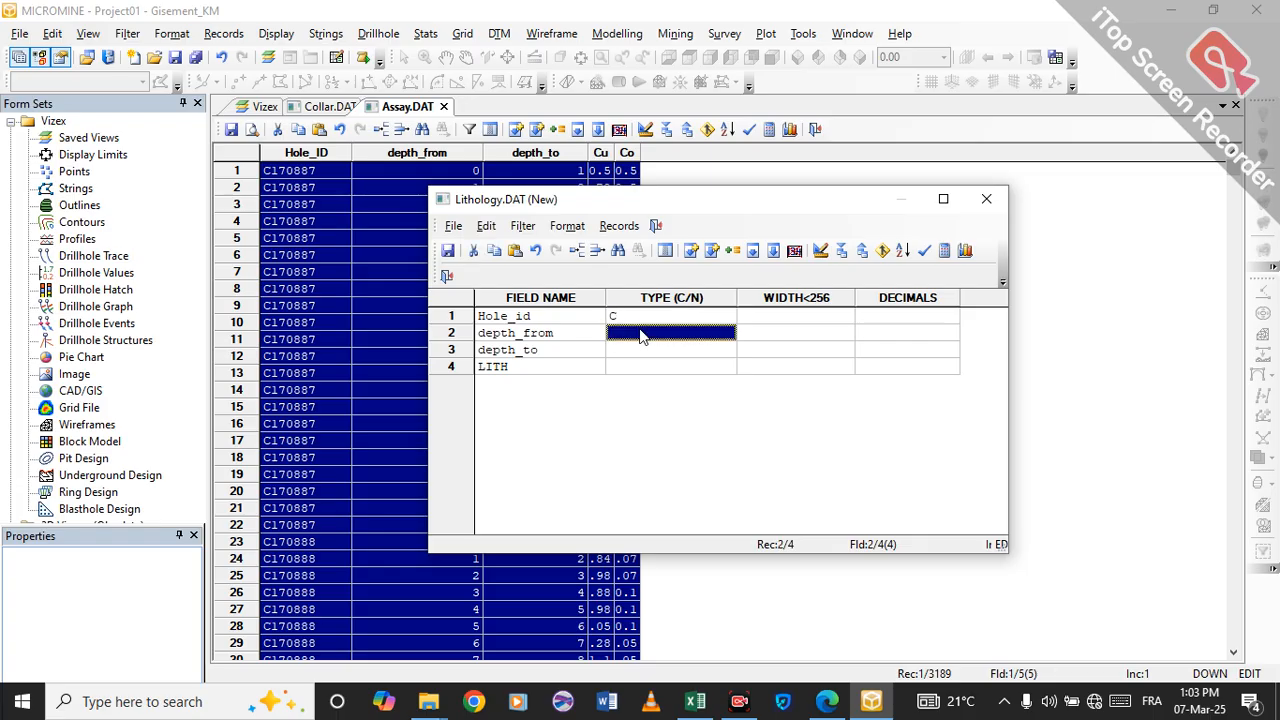
text(N)
click(643, 350)
text(N)
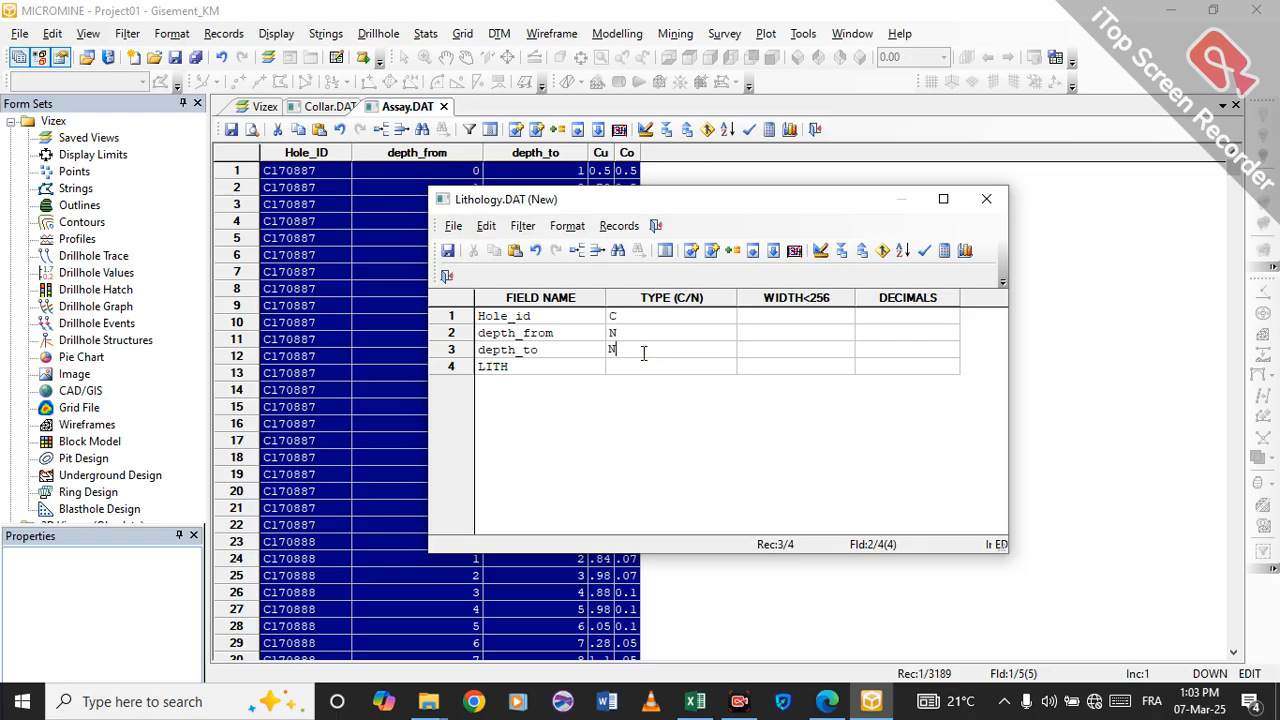
click(645, 367)
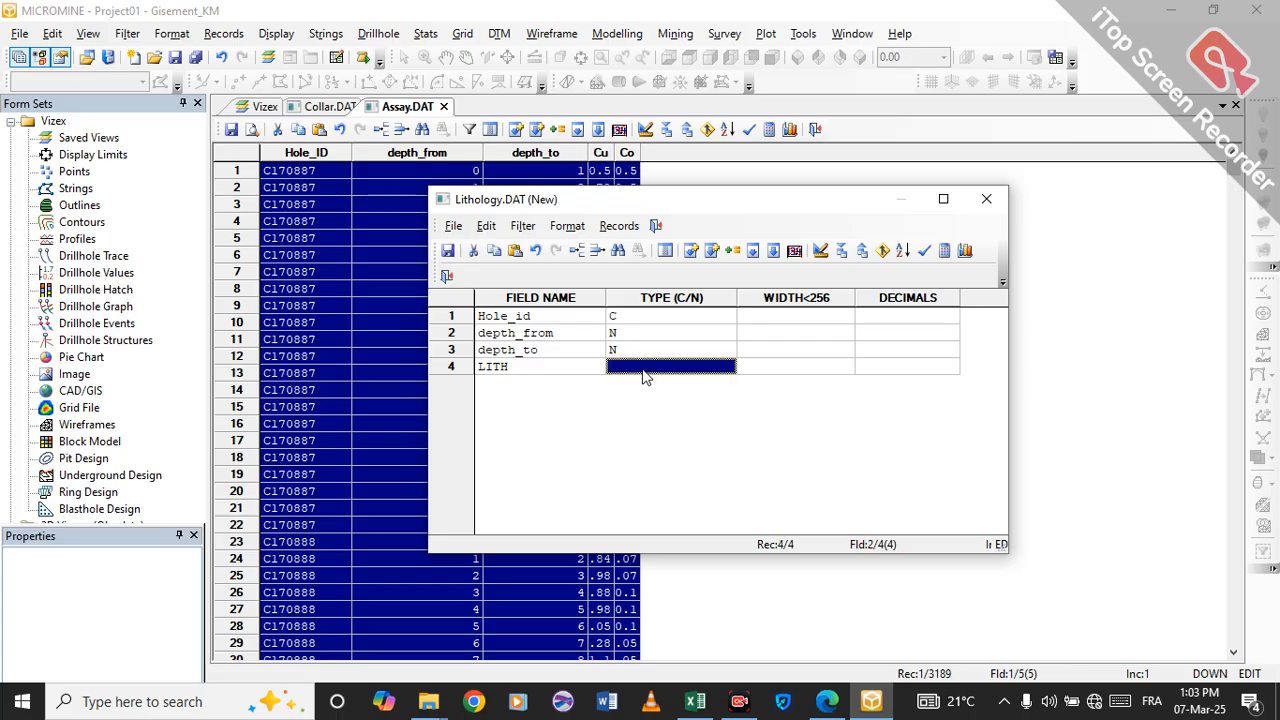
text(C)
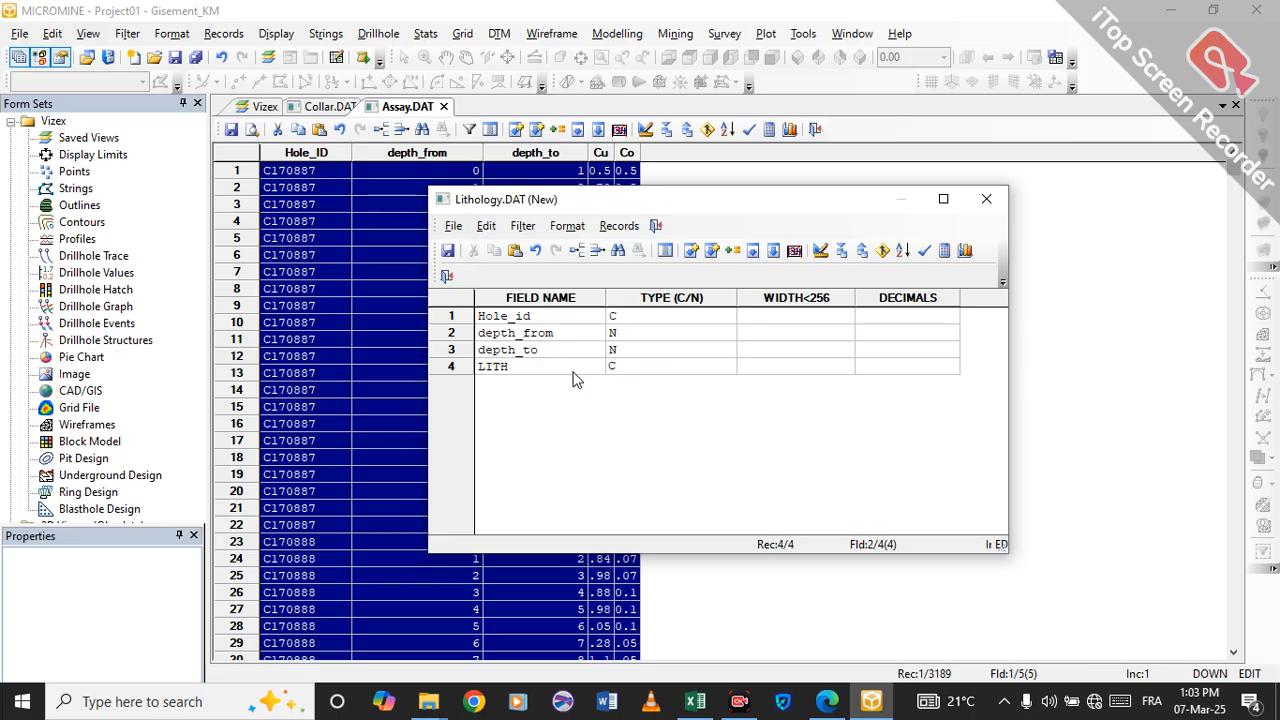
- Check the lithology data in Excel, return to Micromine and set the width of all four Lithology.DAT fields to 20
click(698, 708)
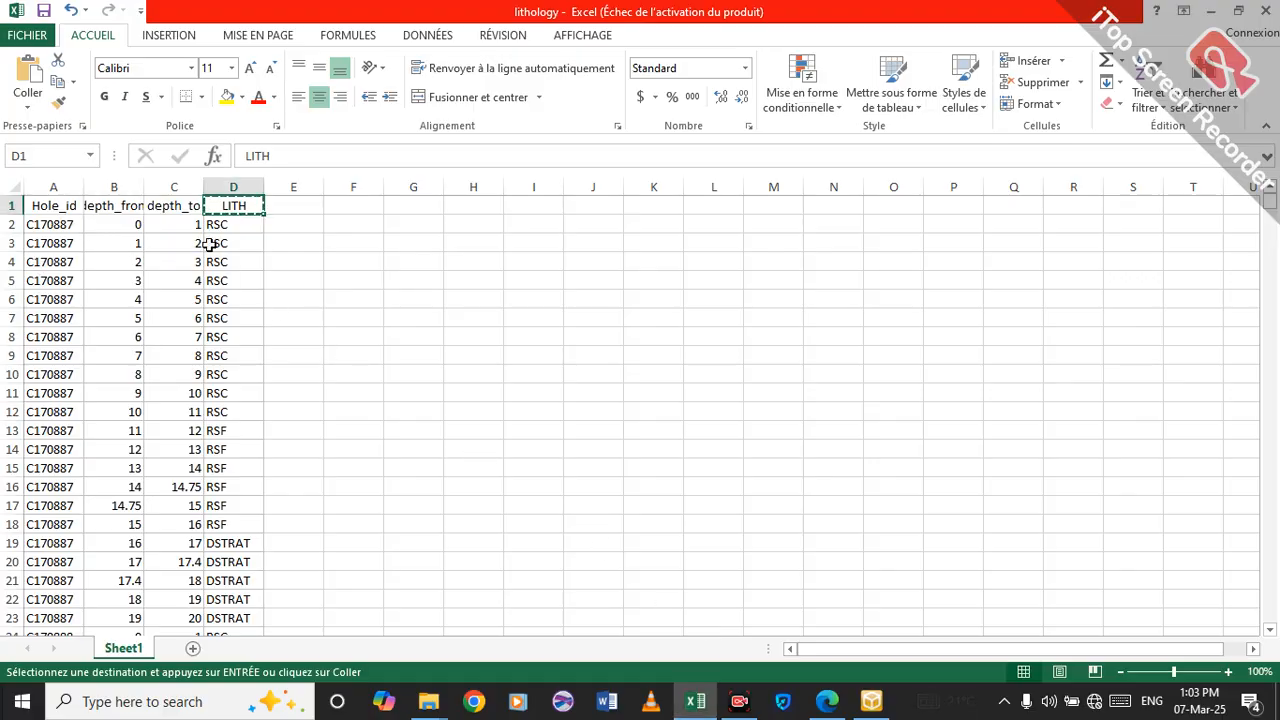
click(873, 702)
click(799, 316)
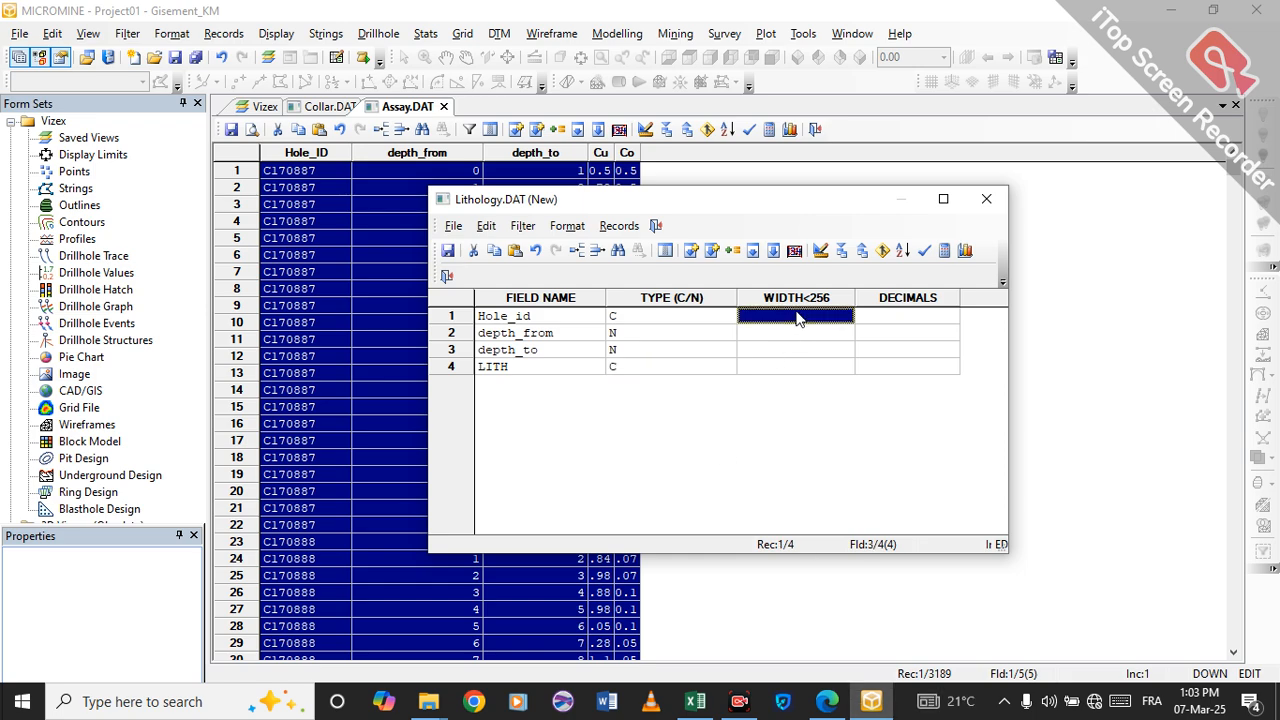
text(2)
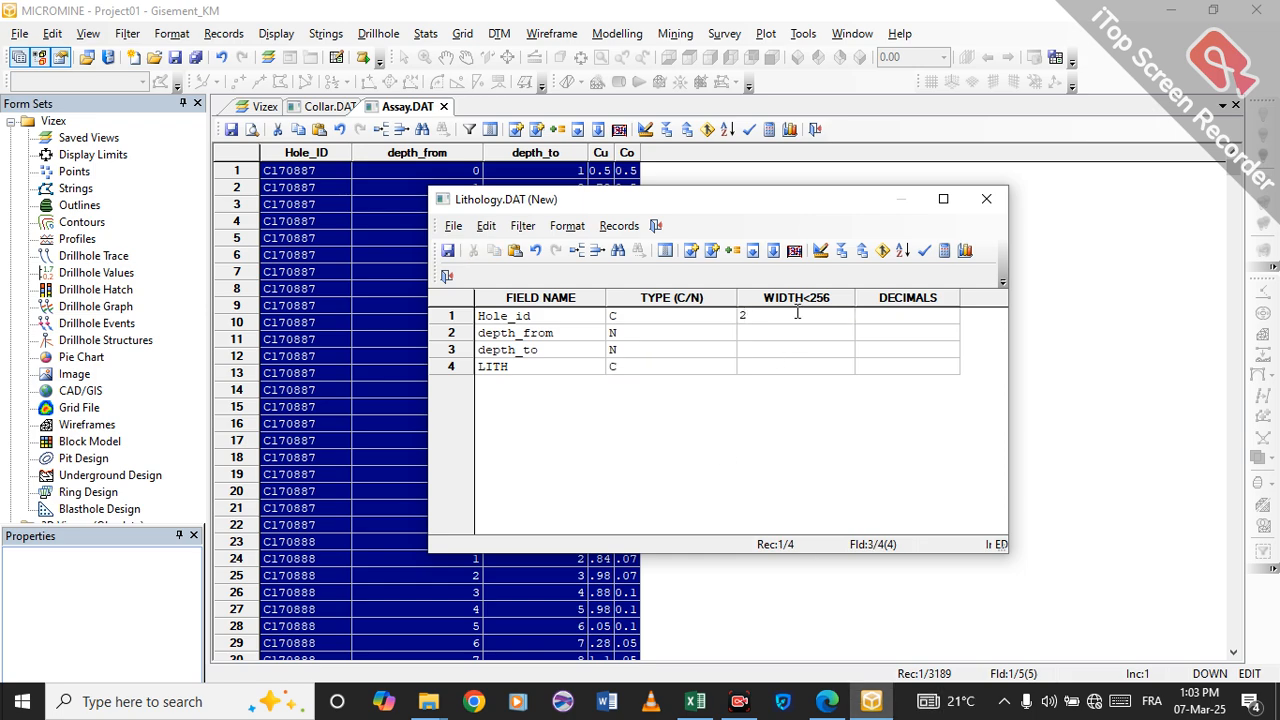
text(0)
key(Return)
text(2)
key(Return)
text(20)
click(798, 370)
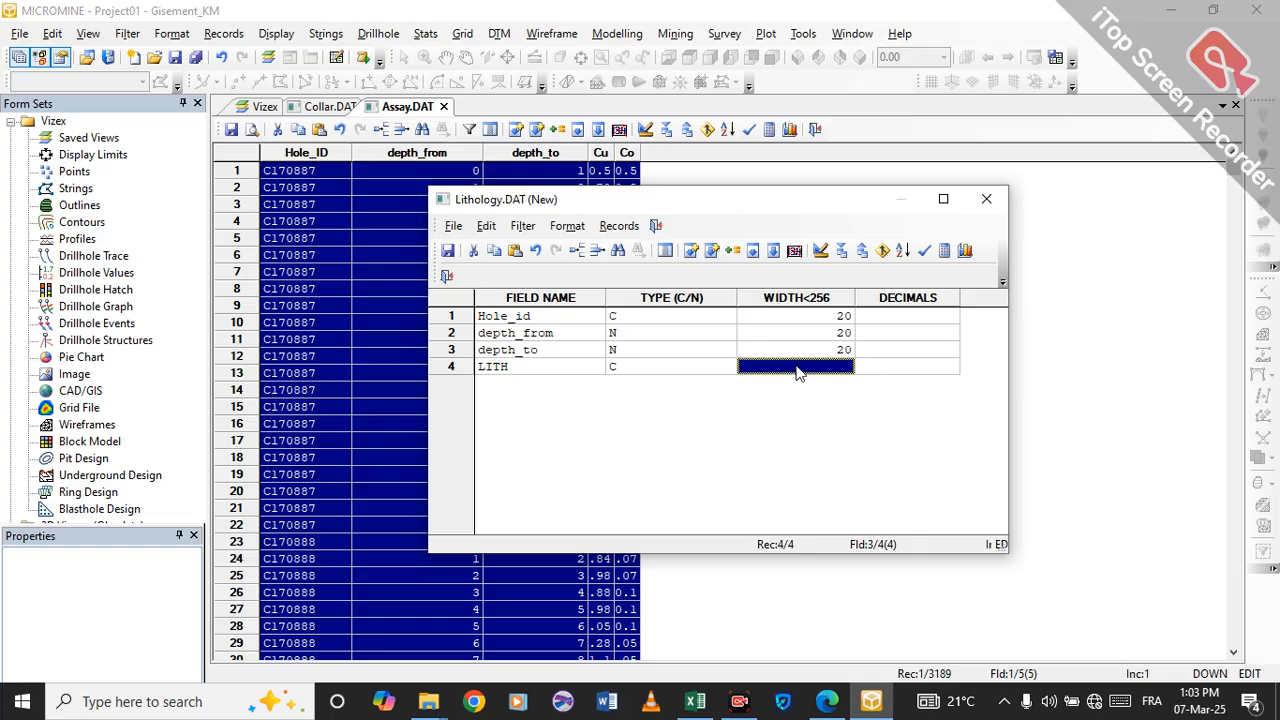
text(20)
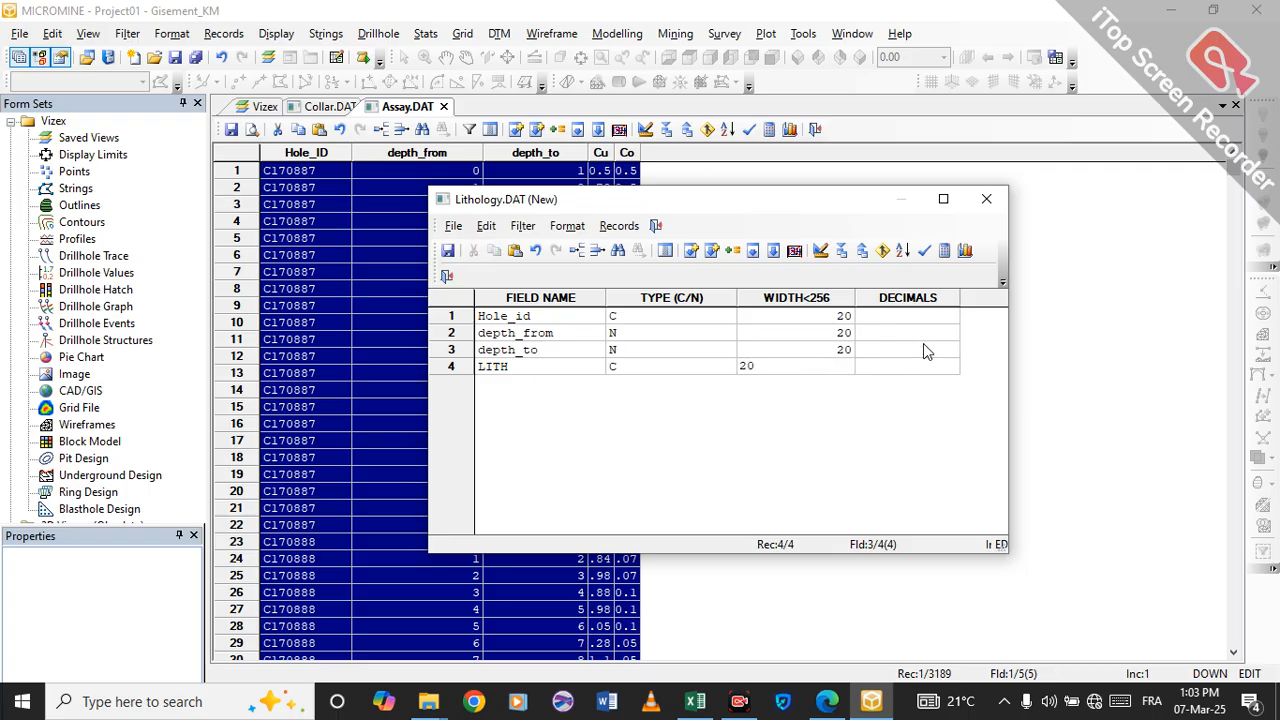
- Set the decimals to 3 for all four Lithology.DAT fields
click(919, 317)
text(3)
click(915, 333)
text(3)
click(914, 348)
text(3)
click(918, 367)
text(3)
click(907, 340)
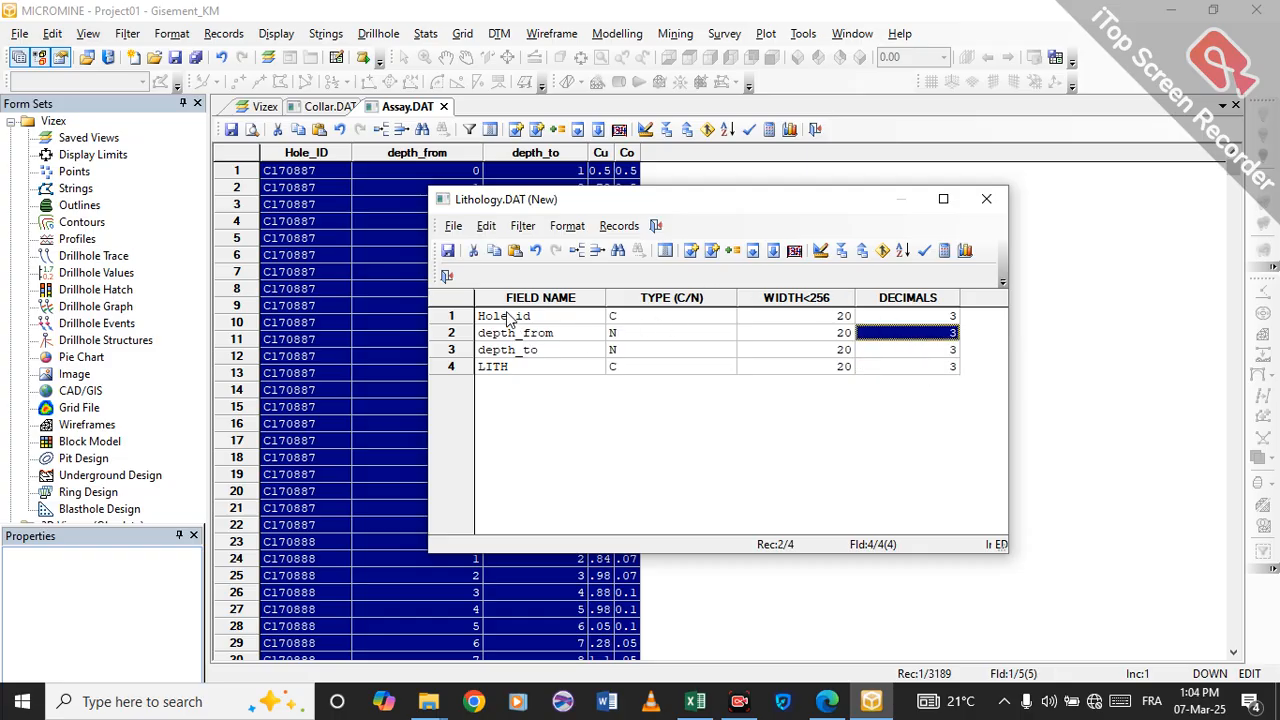
- Save the Lithology.DAT field structure, close its definition window and confirm creating the file
click(448, 251)
click(984, 199)
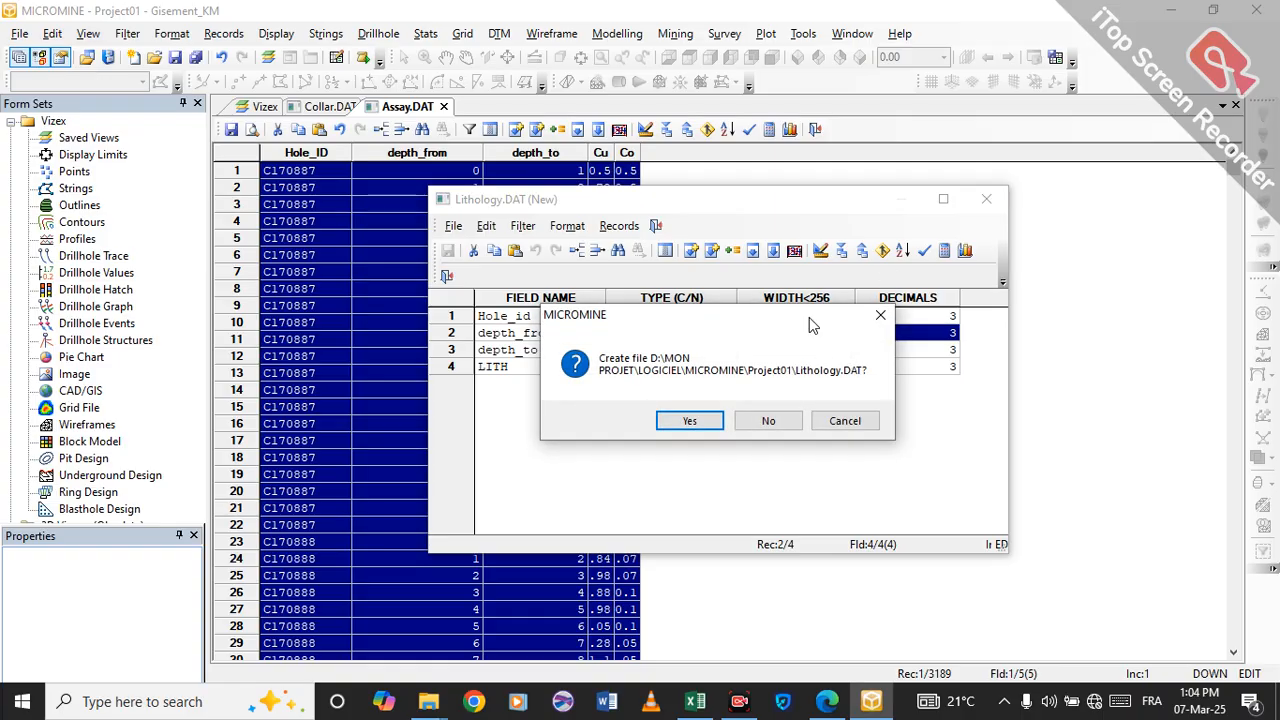
click(690, 420)
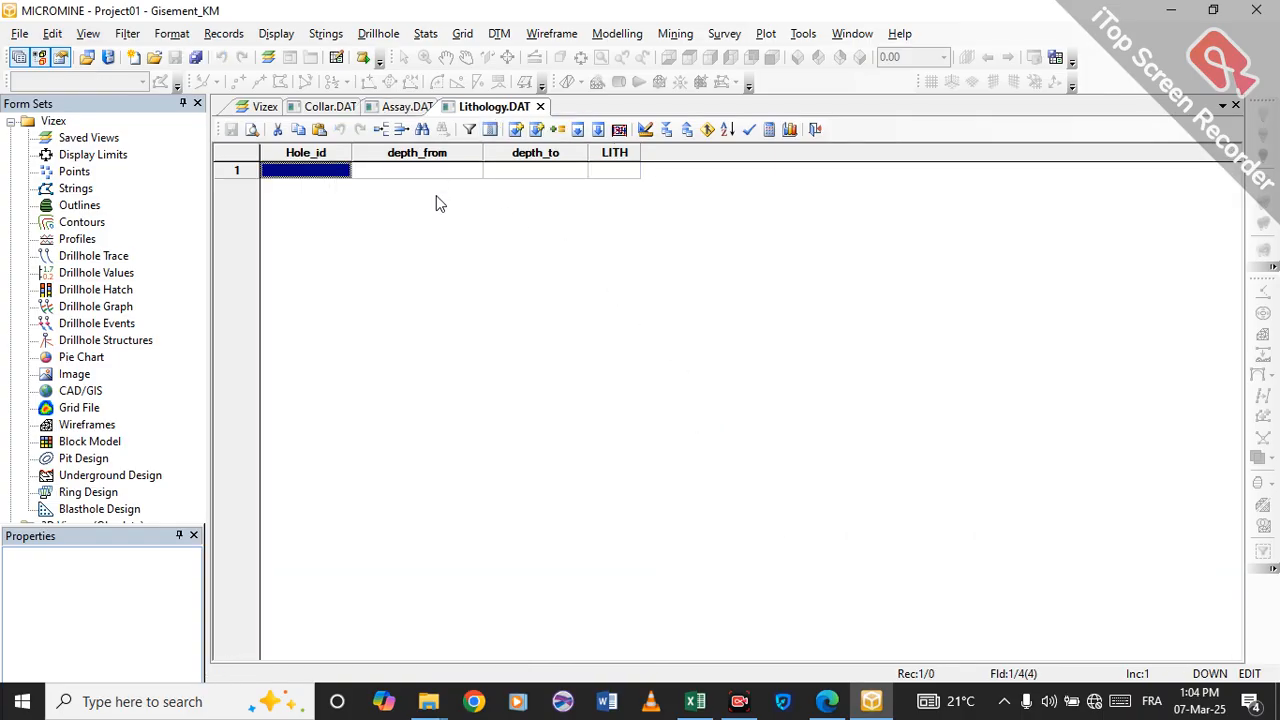
- Switch to the lithology workbook in Excel and copy all data rows below the headers, A2 through D3189
mouse_move(695, 701)
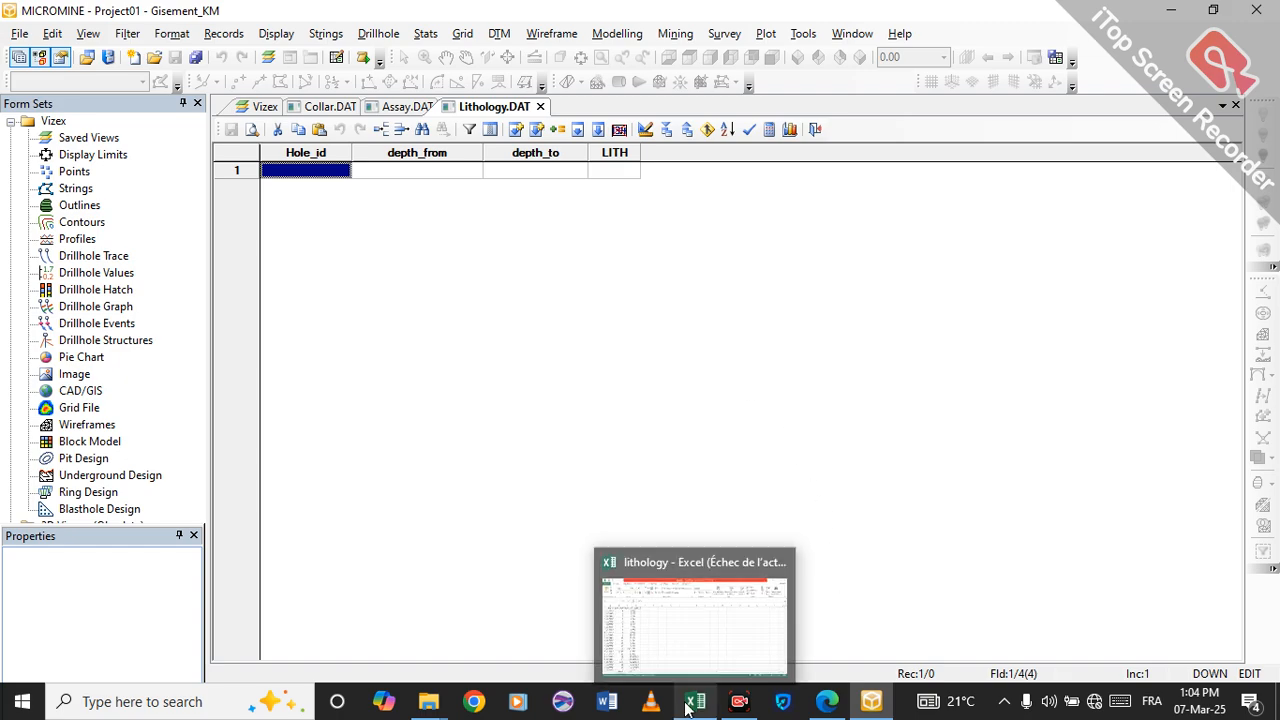
click(690, 610)
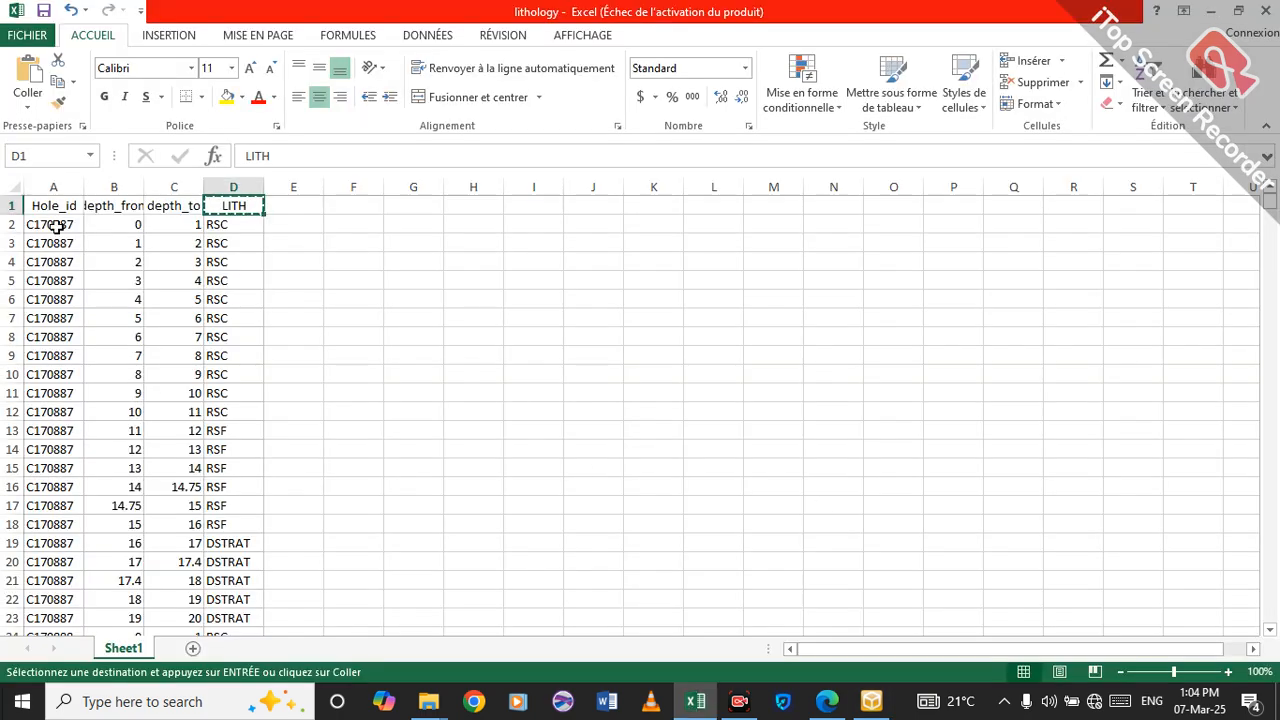
drag(57, 226, 224, 282)
drag(1271, 203, 1268, 614)
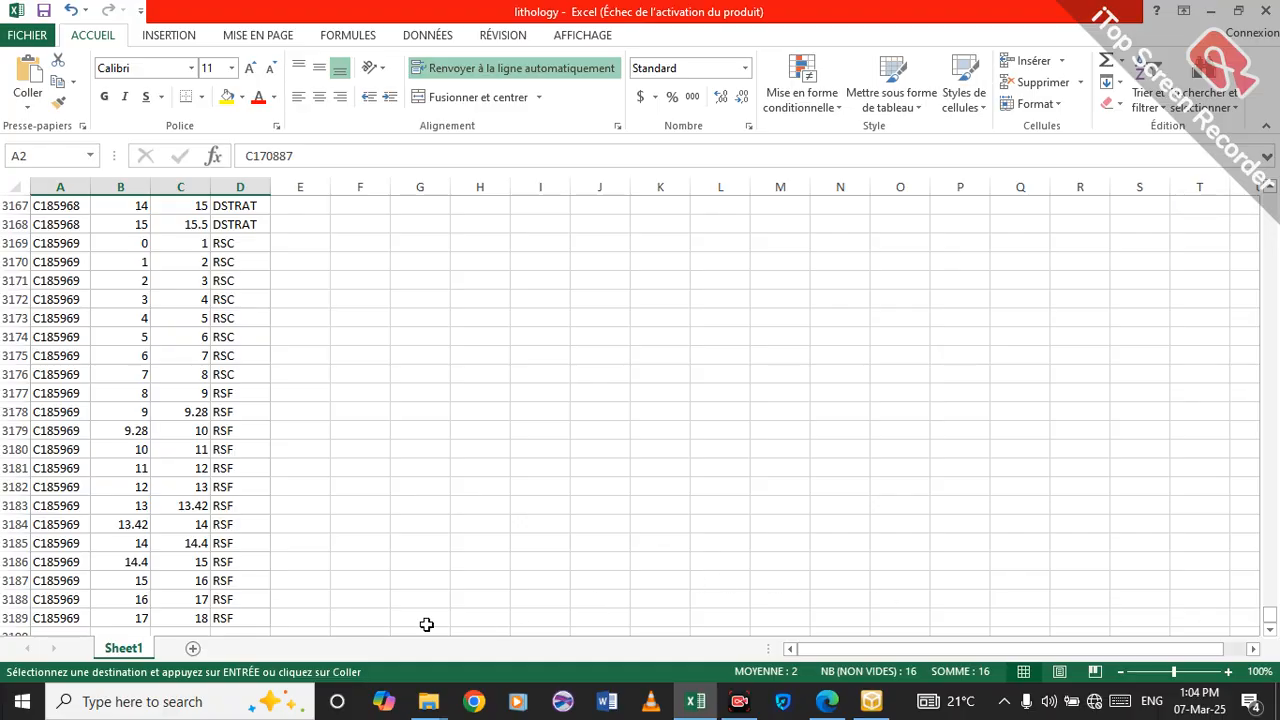
shift+click(259, 622)
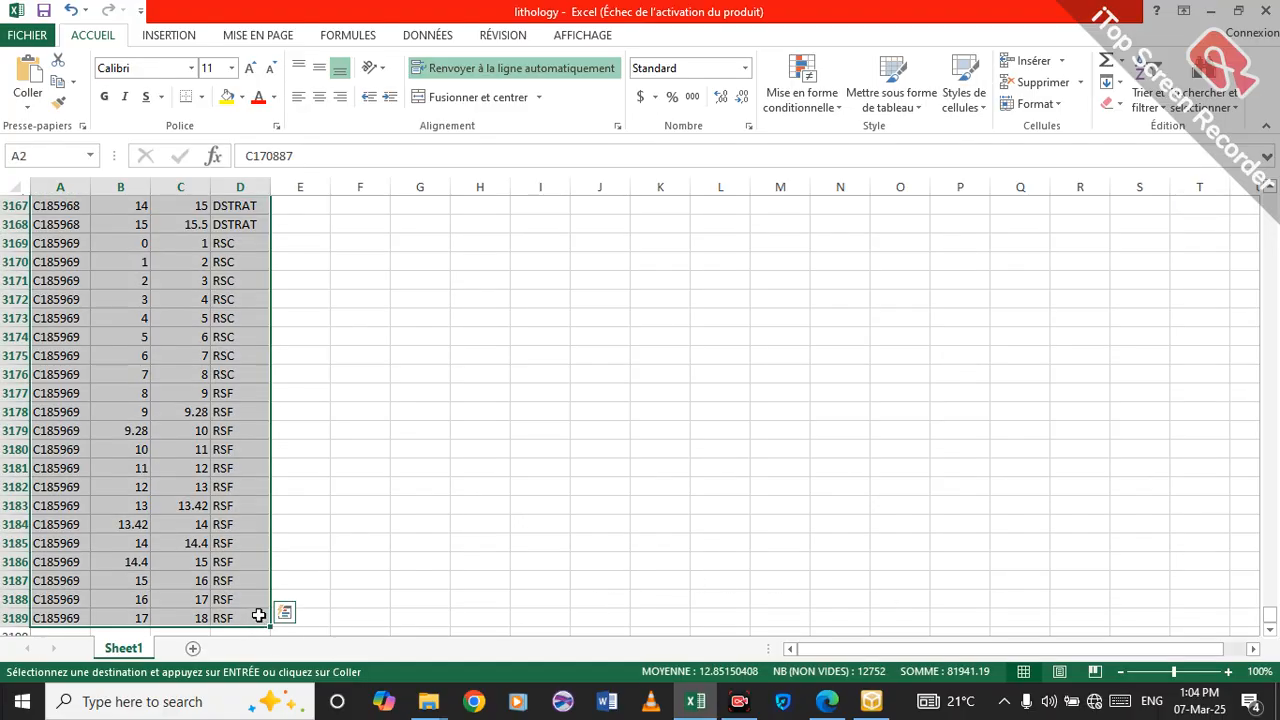
right_click(257, 616)
click(346, 272)
scroll(343, 300, up, 20)
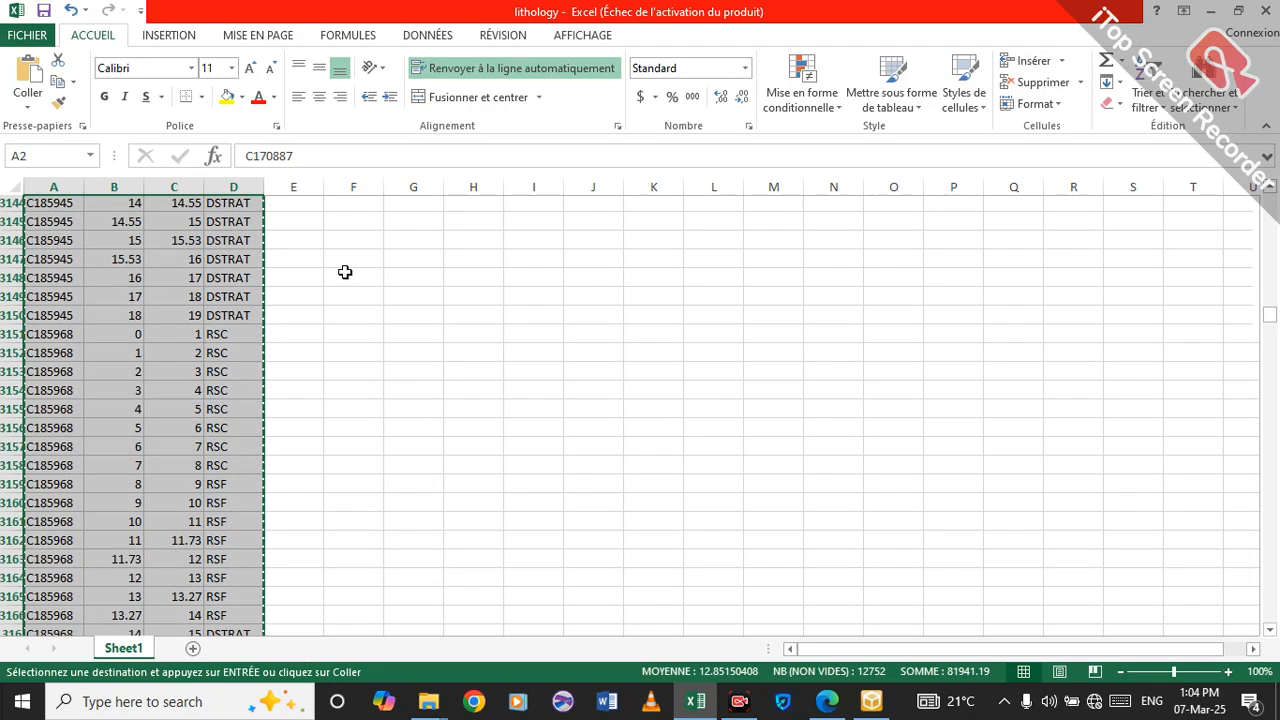
- Switch to Micromine and paste the copied lithology rows into Lithology.DAT, starting at the first Hole_id cell
mouse_move(871, 701)
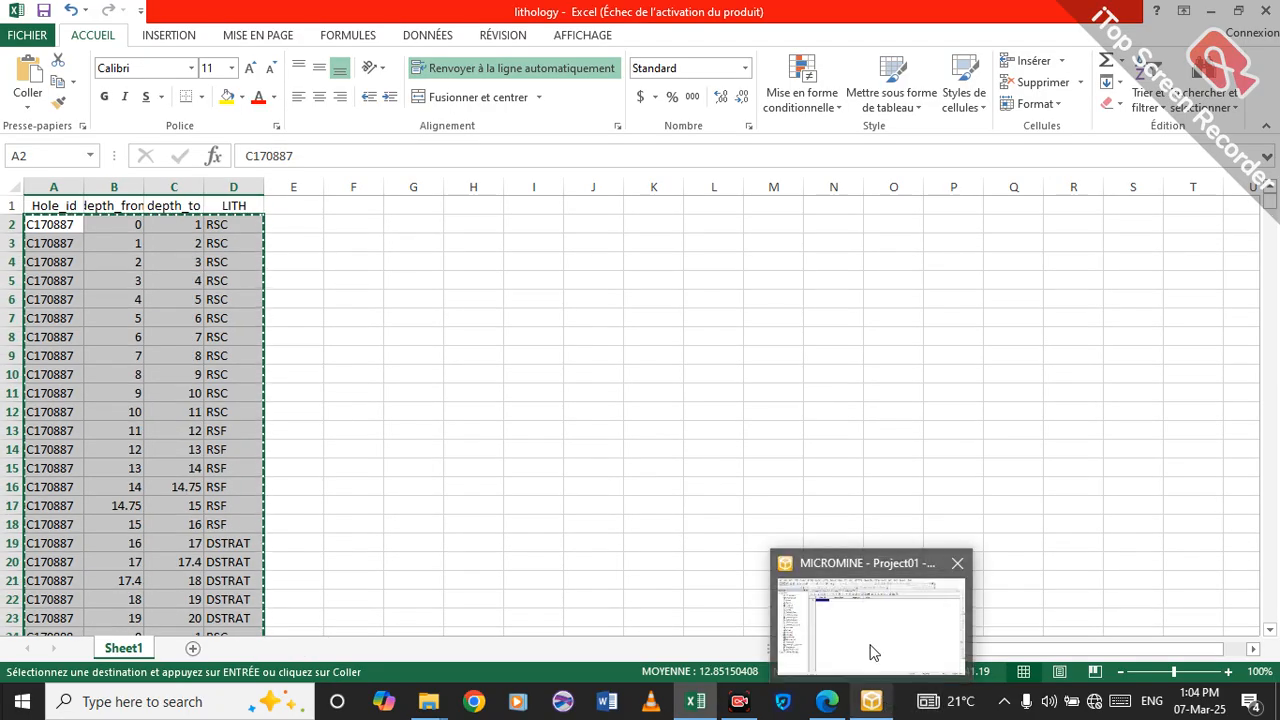
click(871, 640)
right_click(280, 175)
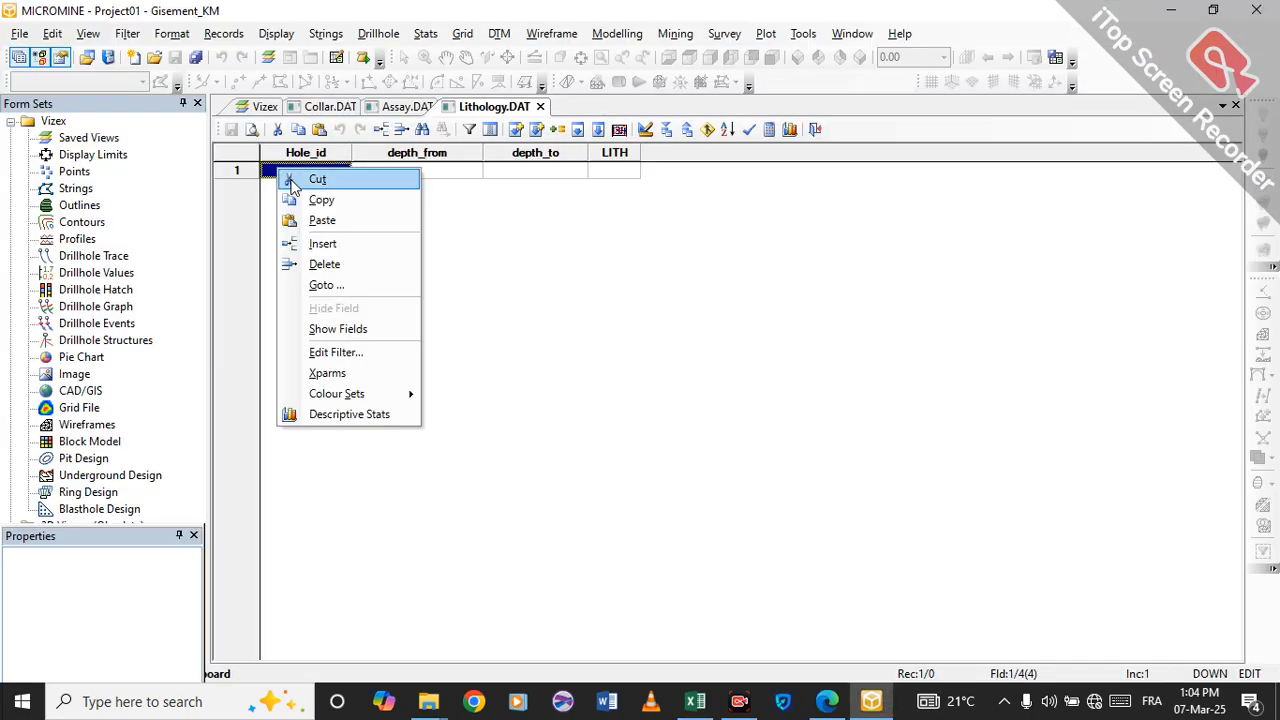
click(321, 218)
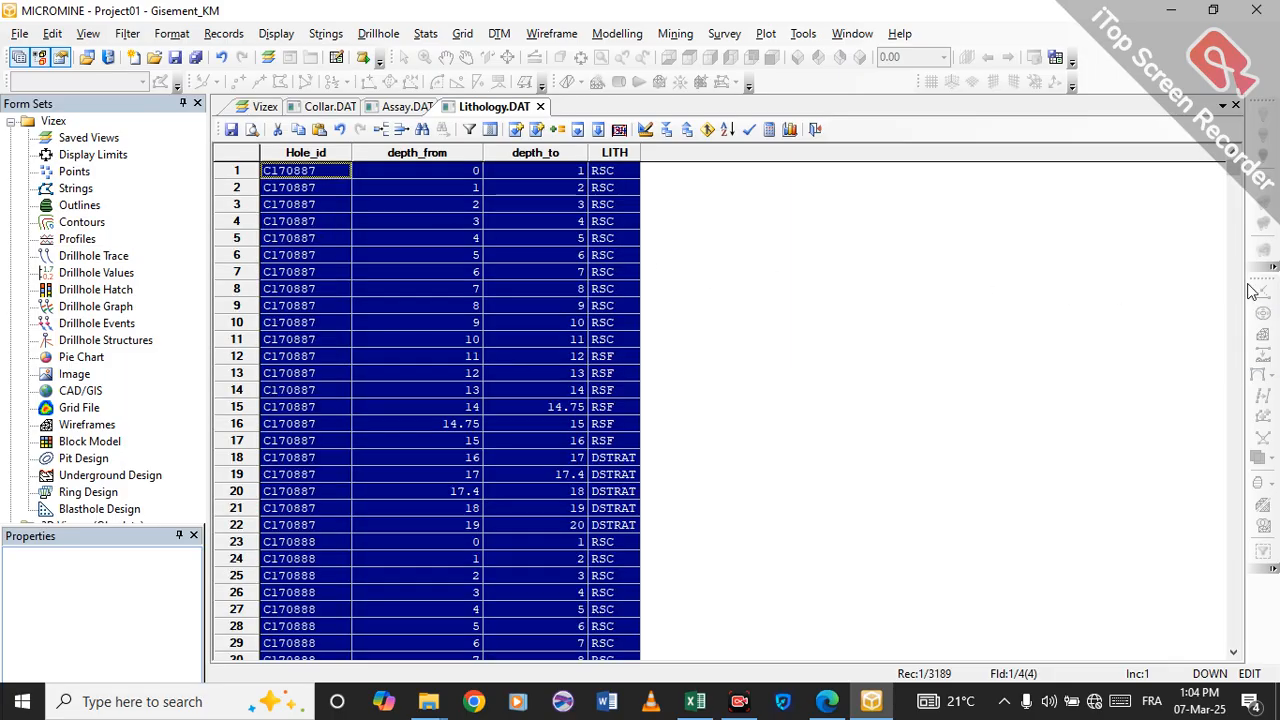
mouse_move(1232, 175)
mouse_down()
mouse_move(1234, 640)
mouse_move(1233, 166)
mouse_up()
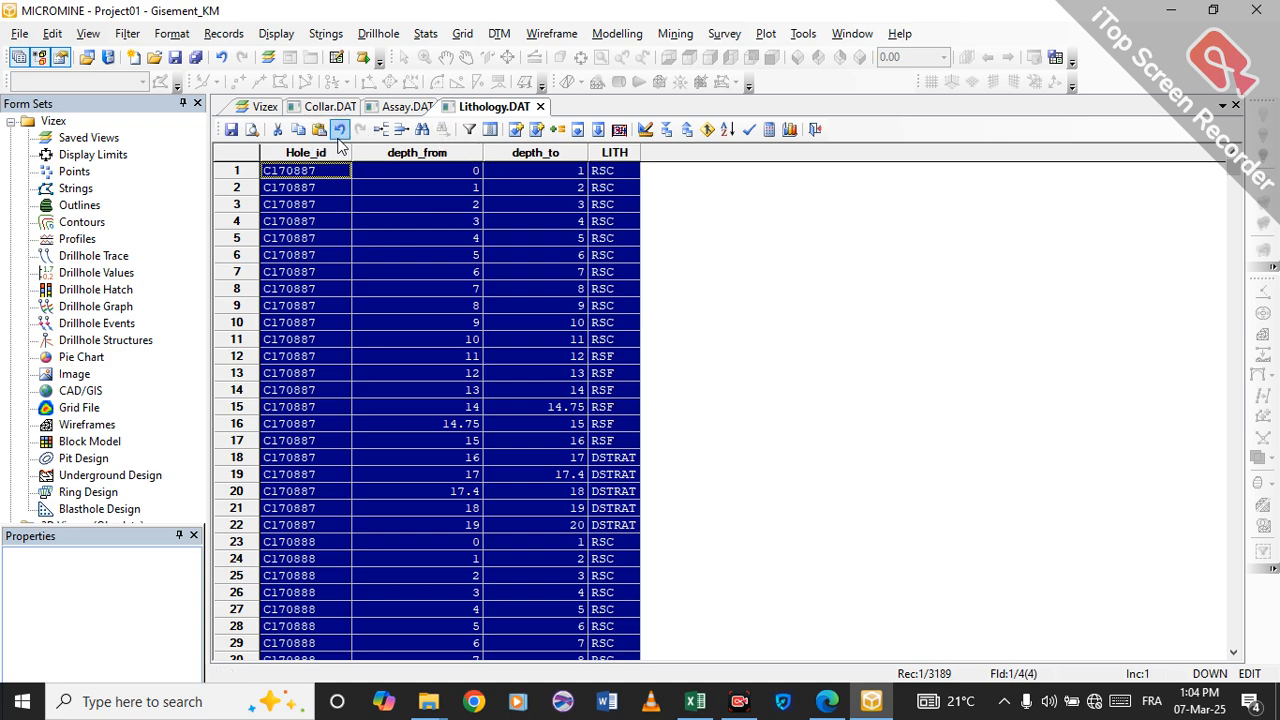
- Create a new file named Survey of type DATA
click(15, 35)
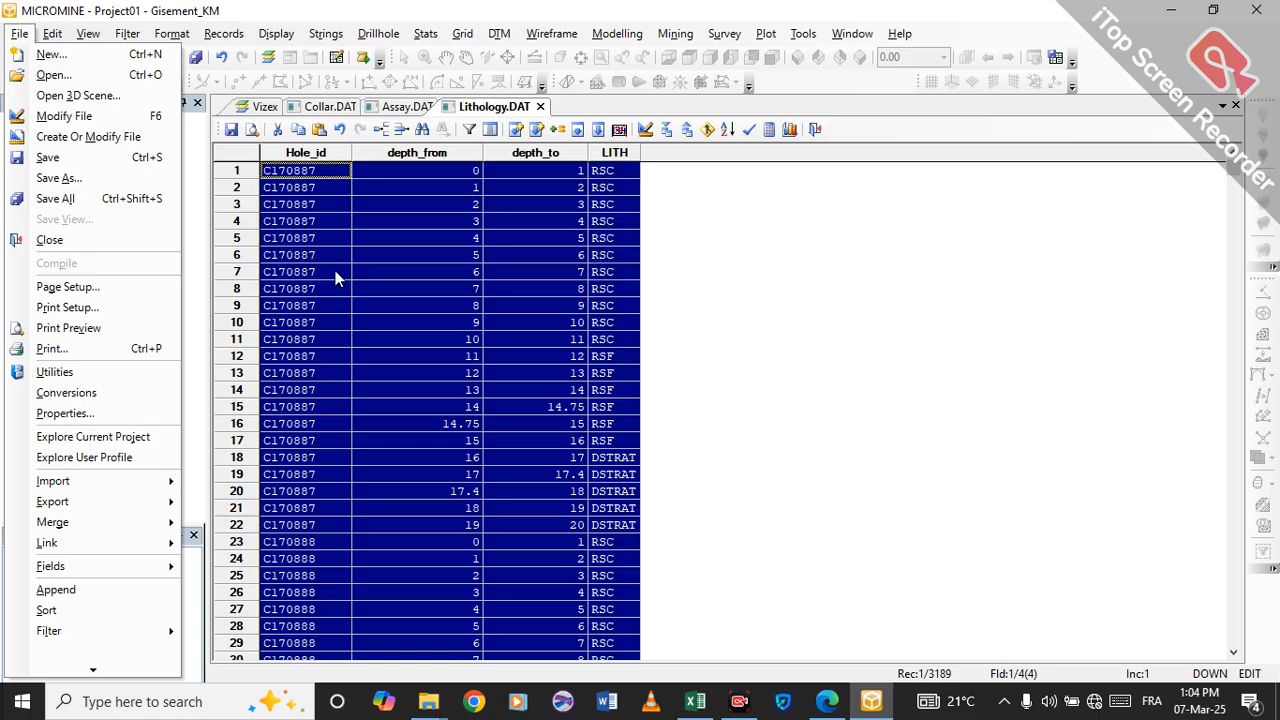
click(85, 55)
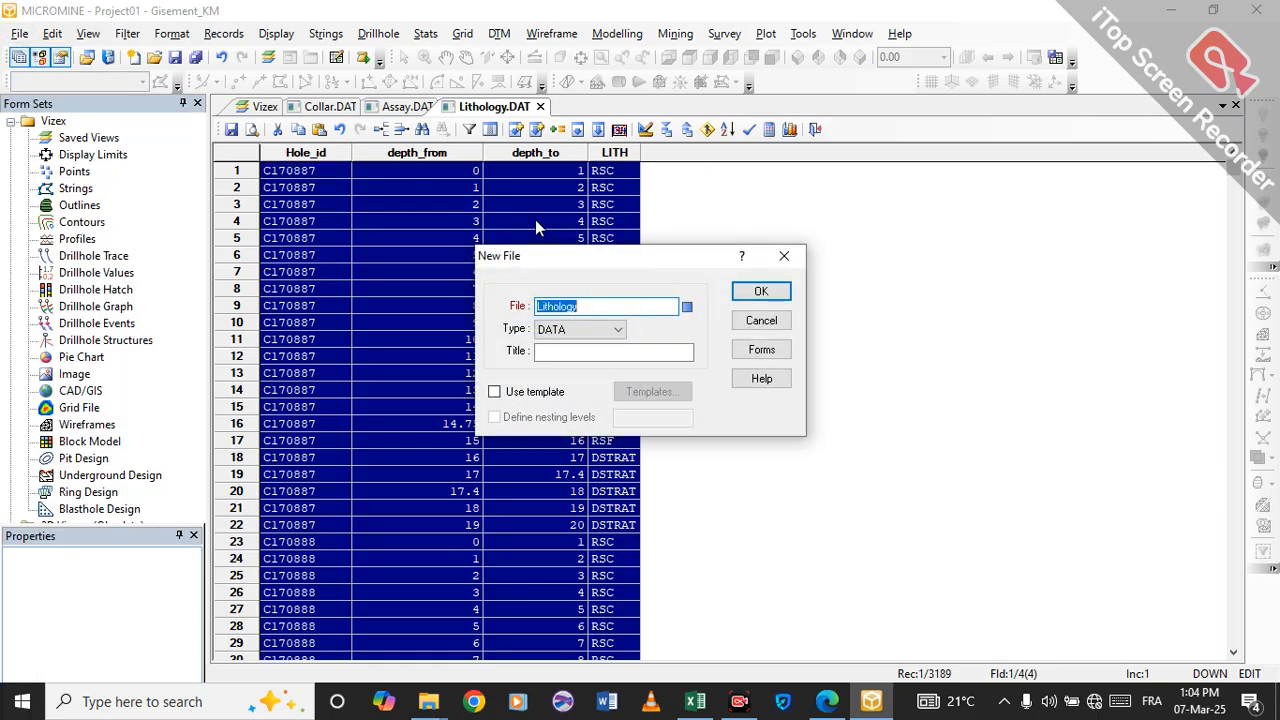
key(BackSpace)
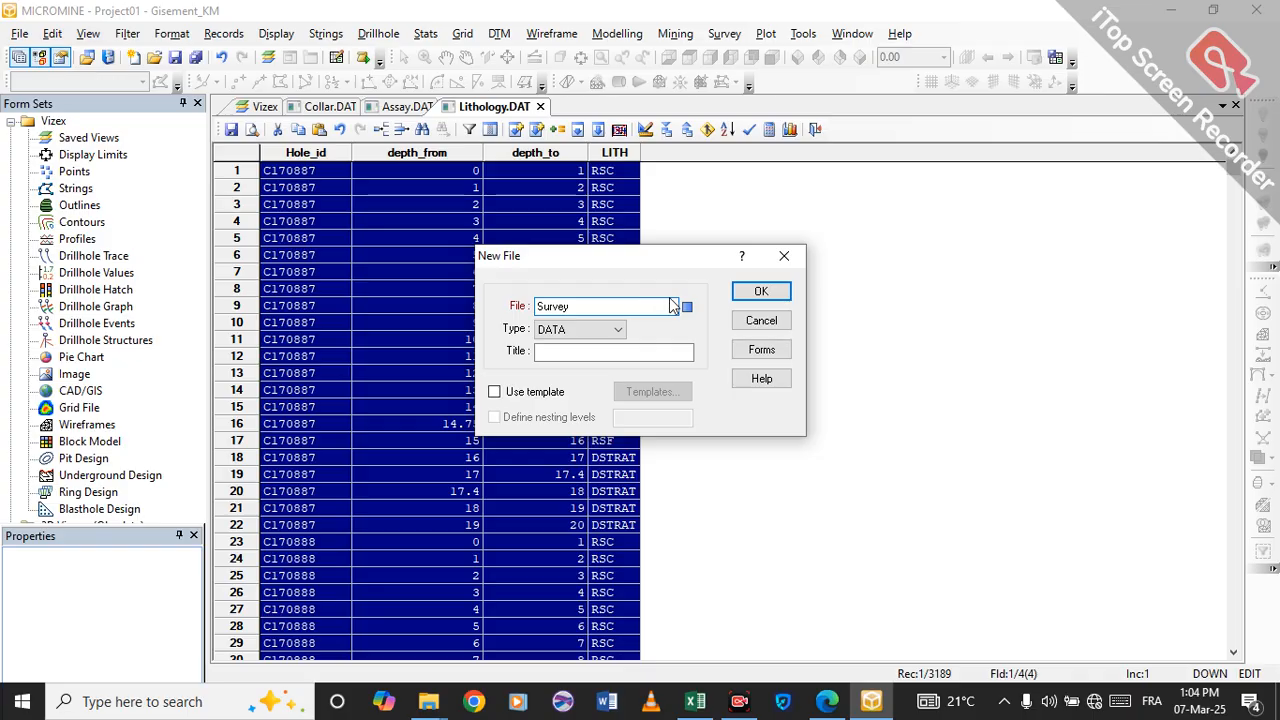
click(740, 293)
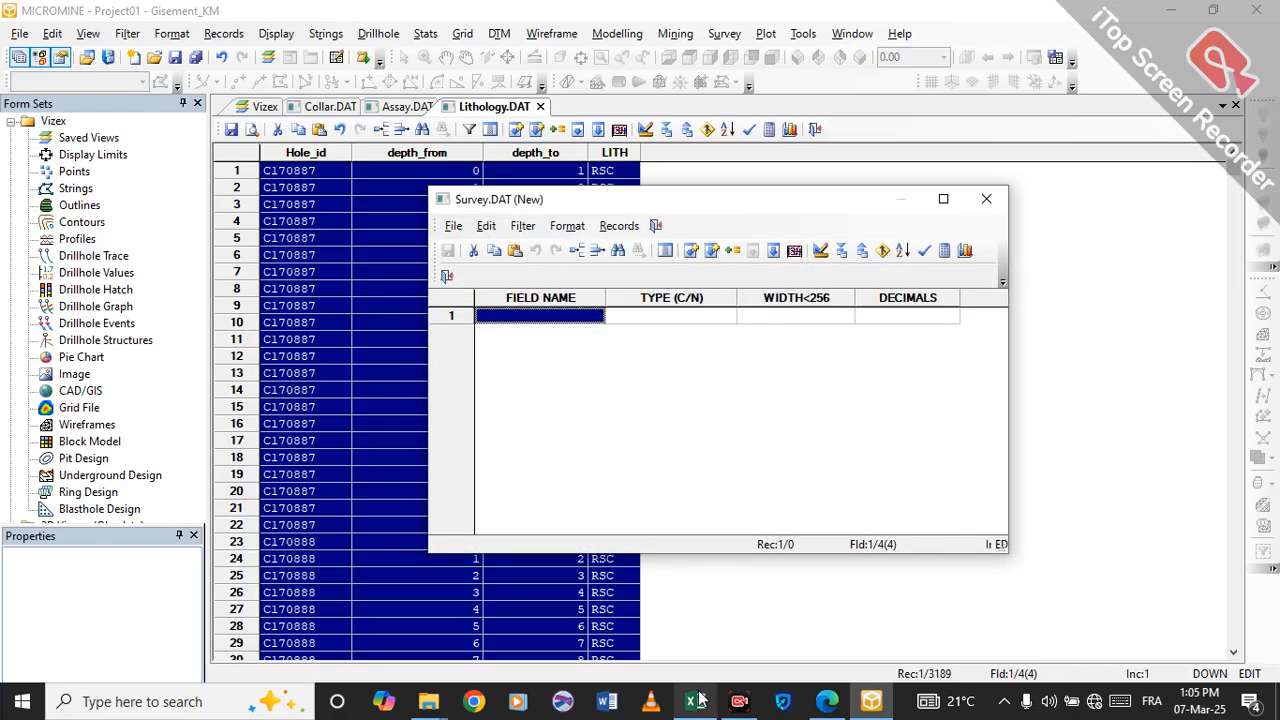
- Switch to the lithology workbook in Excel and close it without saving changes or keeping the copied data on the clipboard
mouse_move(699, 701)
click(714, 660)
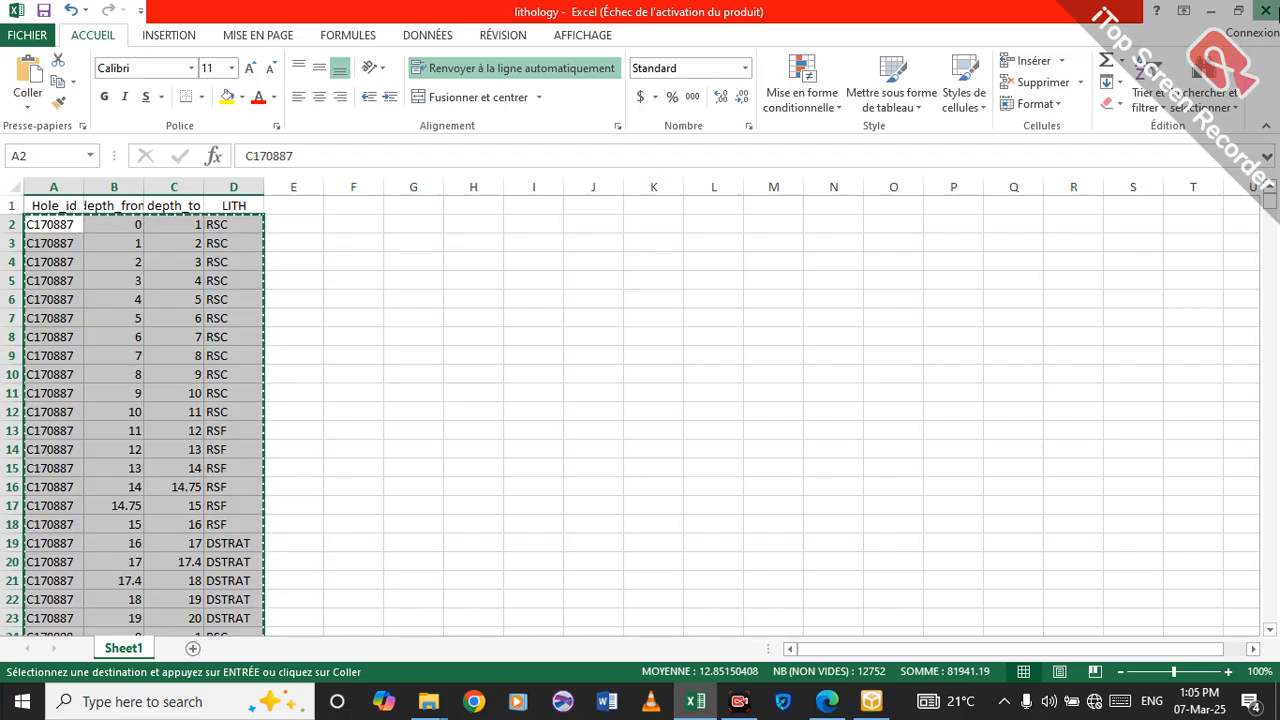
click(1272, 9)
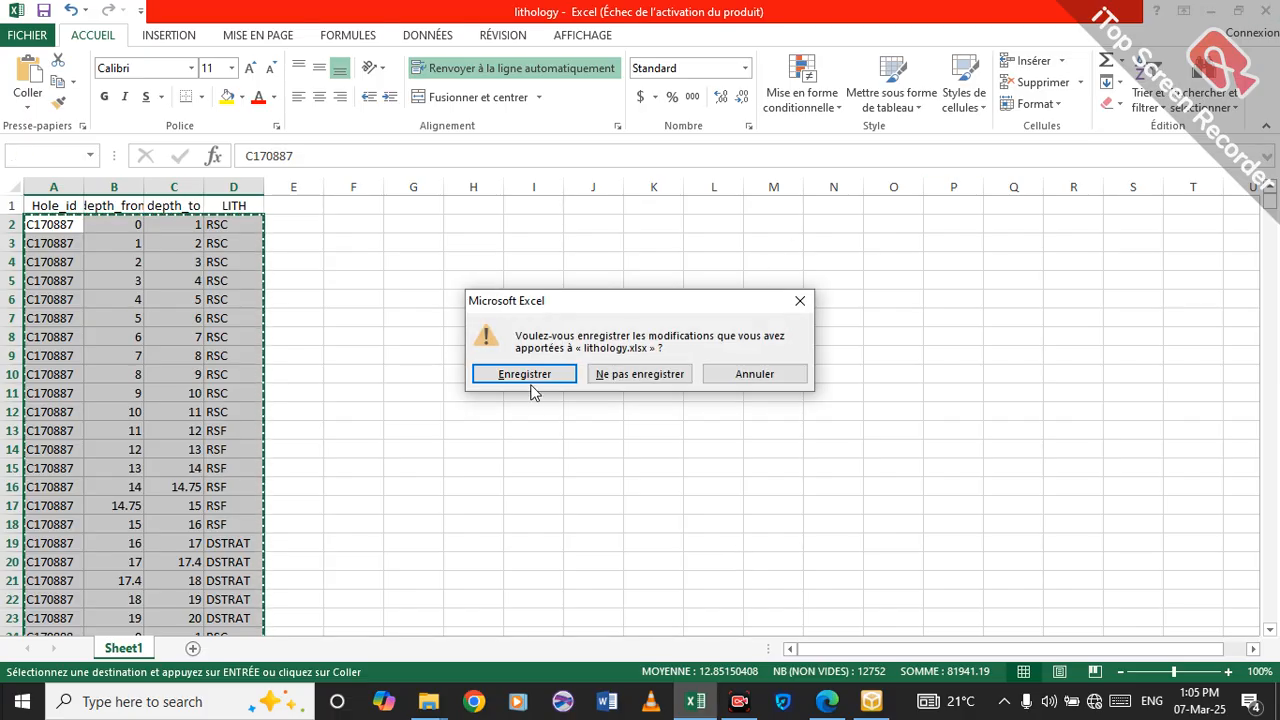
click(610, 376)
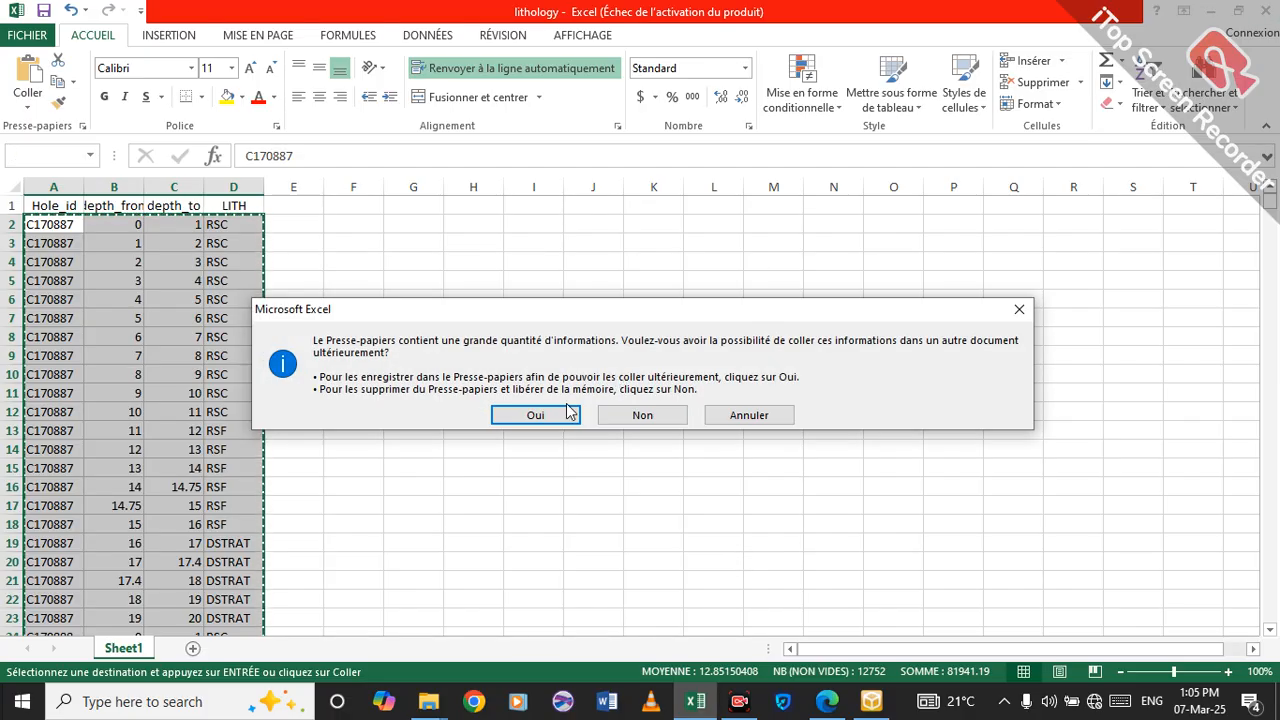
click(641, 415)
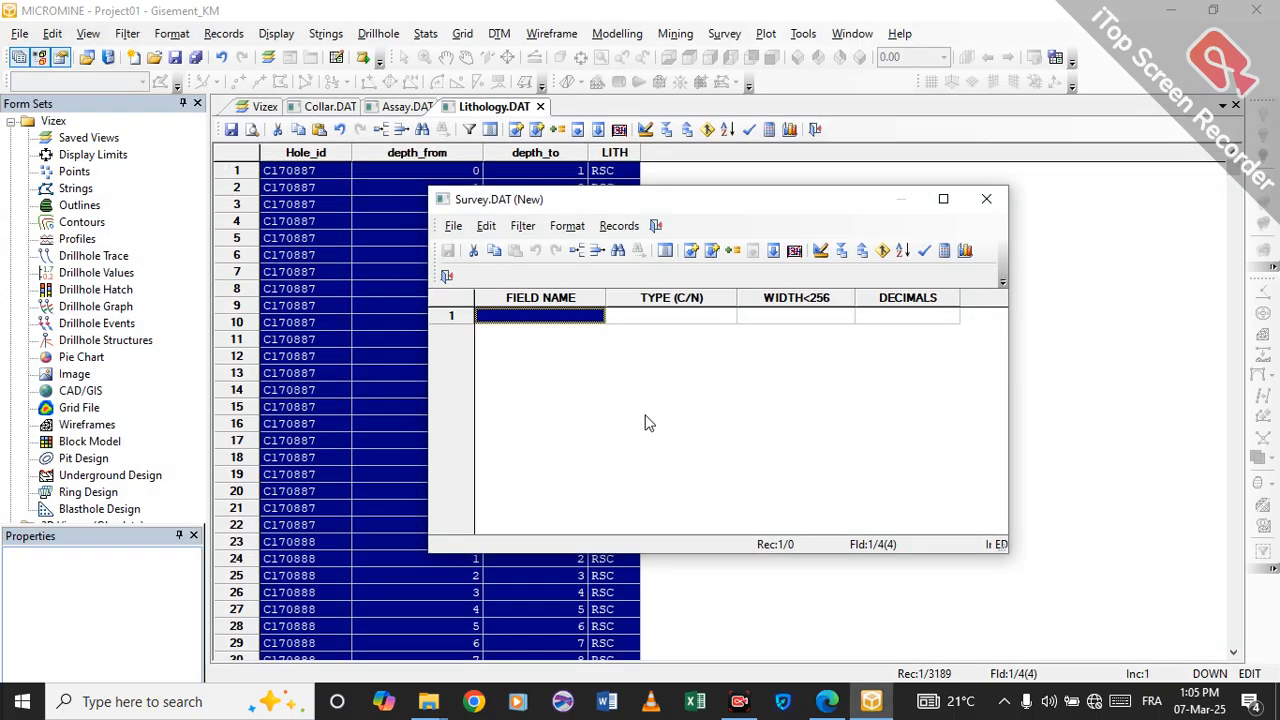
- Open the survey workbook from the Module II project folder in File Explorer and dismiss the Office activation wizard
mouse_move(430, 710)
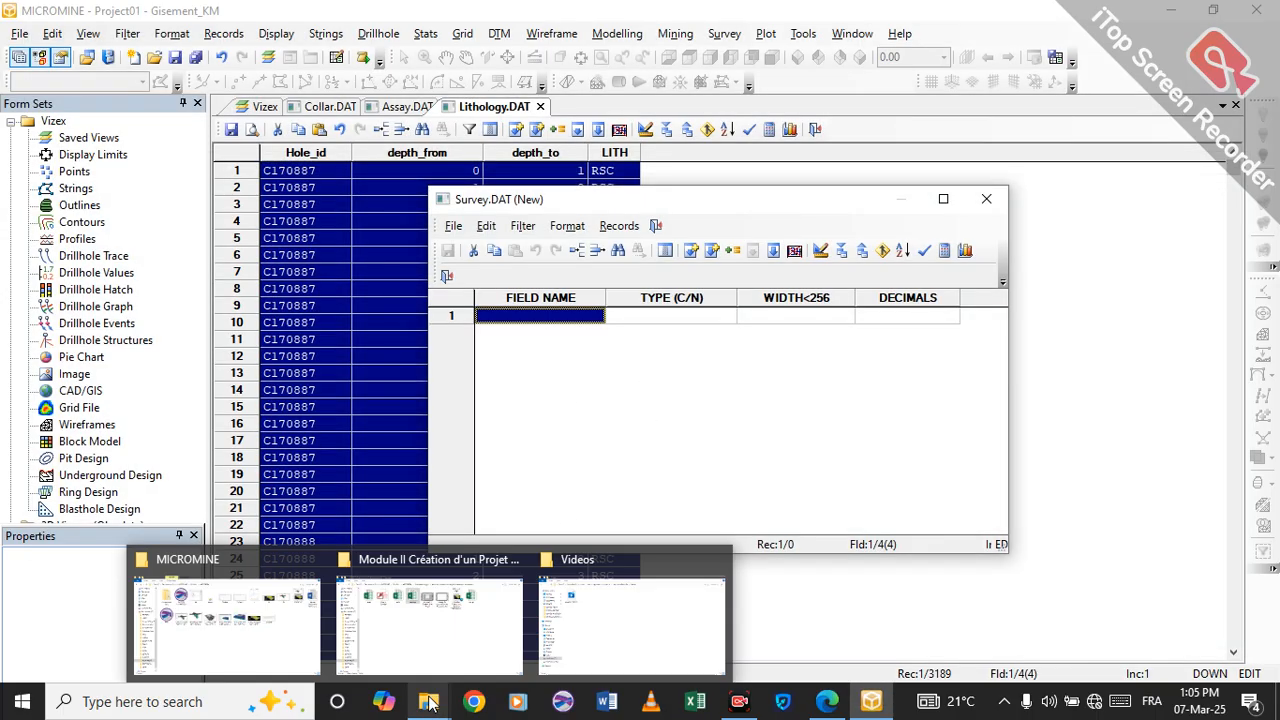
click(434, 638)
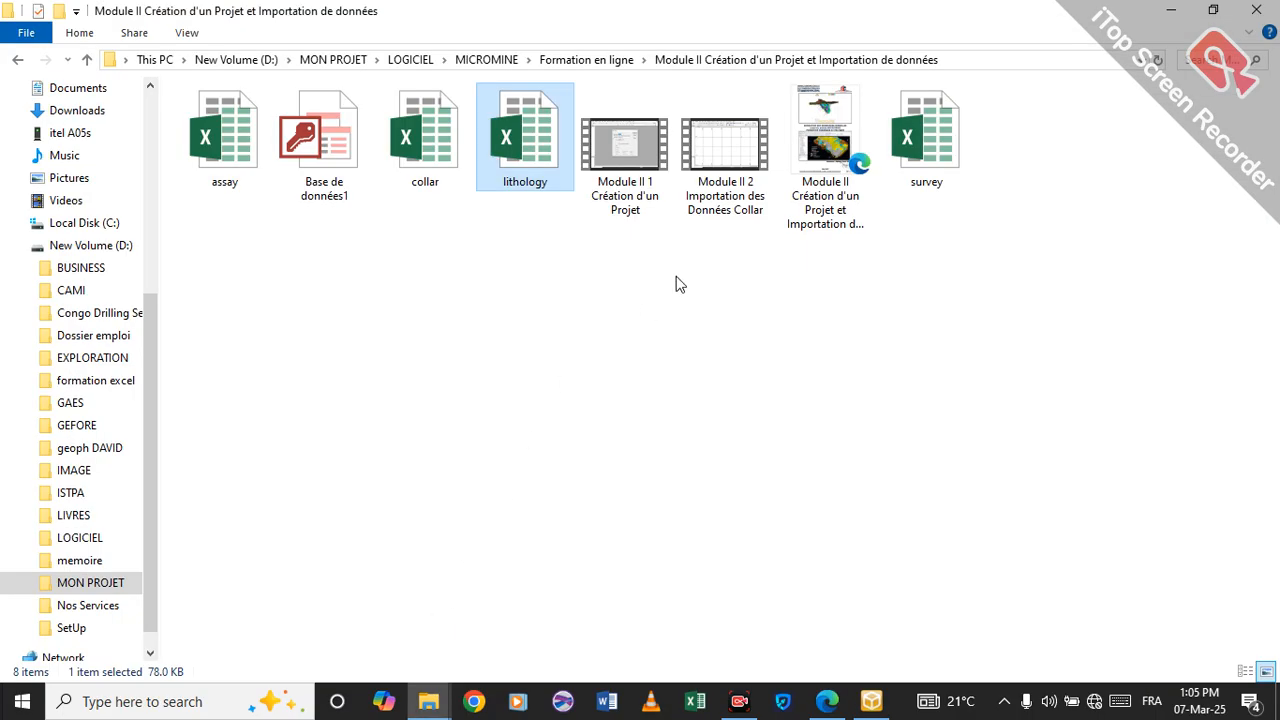
double_click(926, 159)
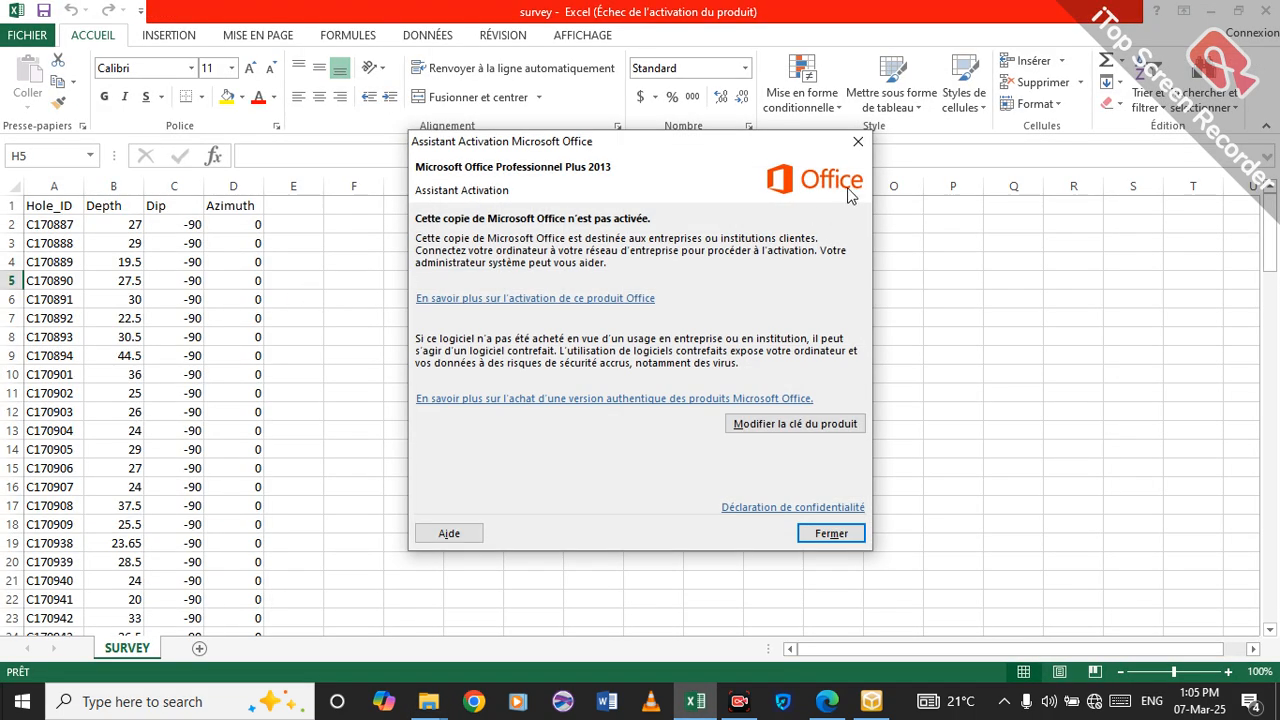
click(857, 141)
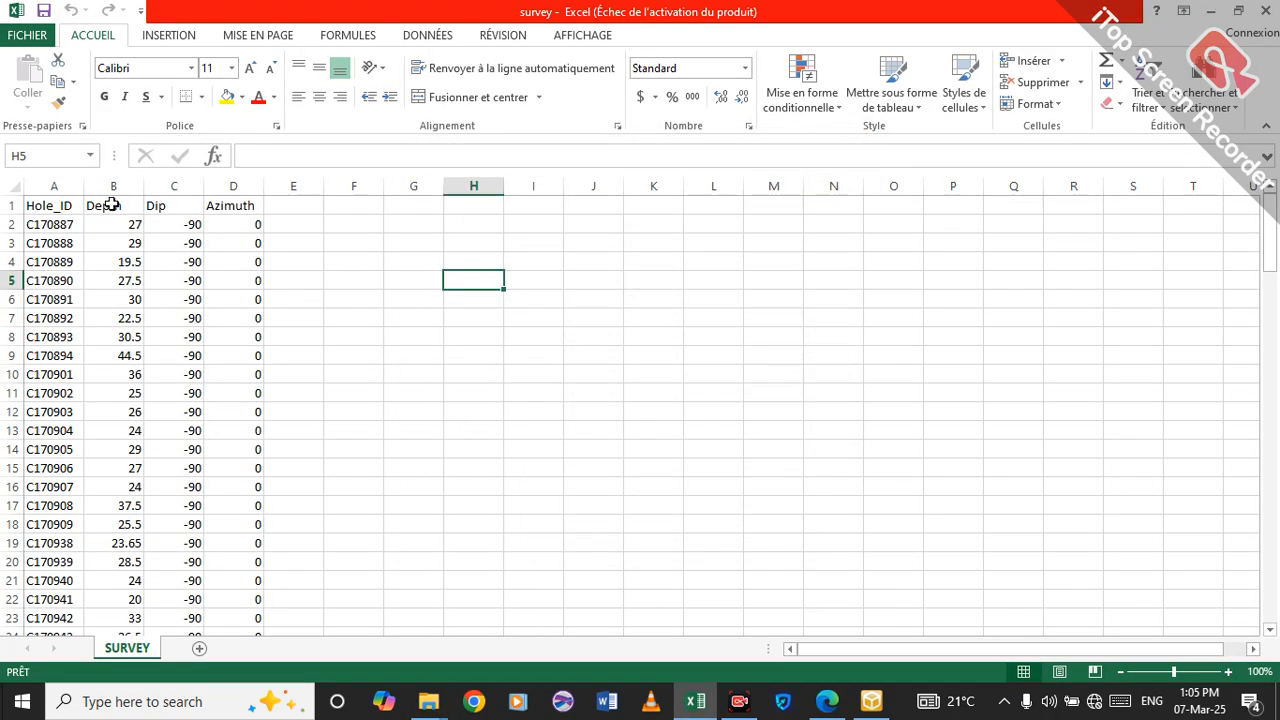
- Switch to Micromine and increment the Survey.DAT field definition table 3 times to add blank rows
mouse_move(872, 704)
click(877, 645)
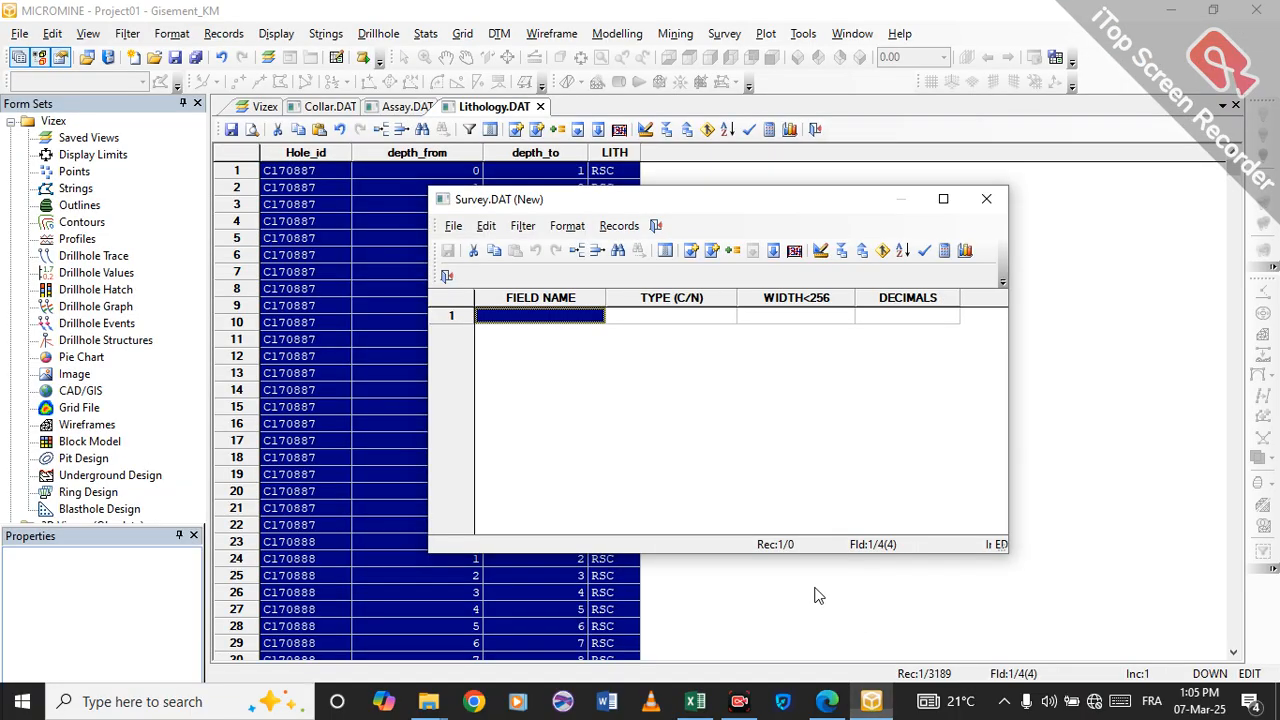
click(712, 250)
text('4)
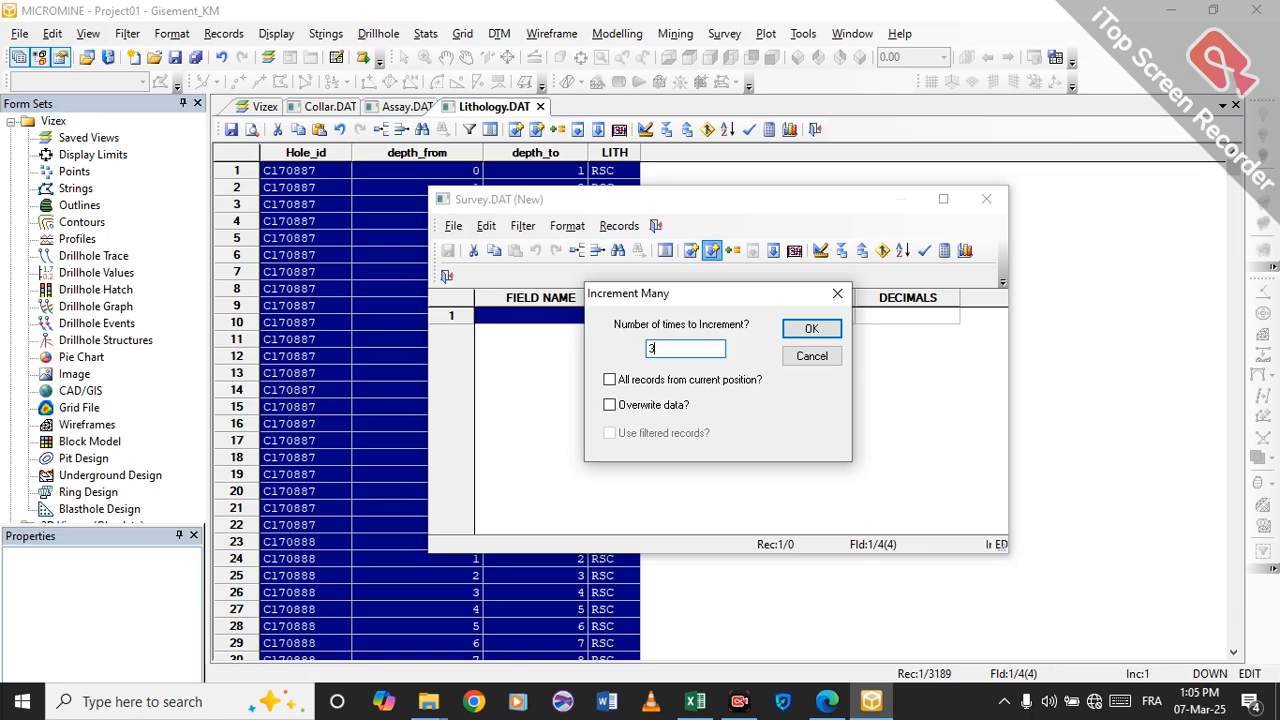
click(806, 330)
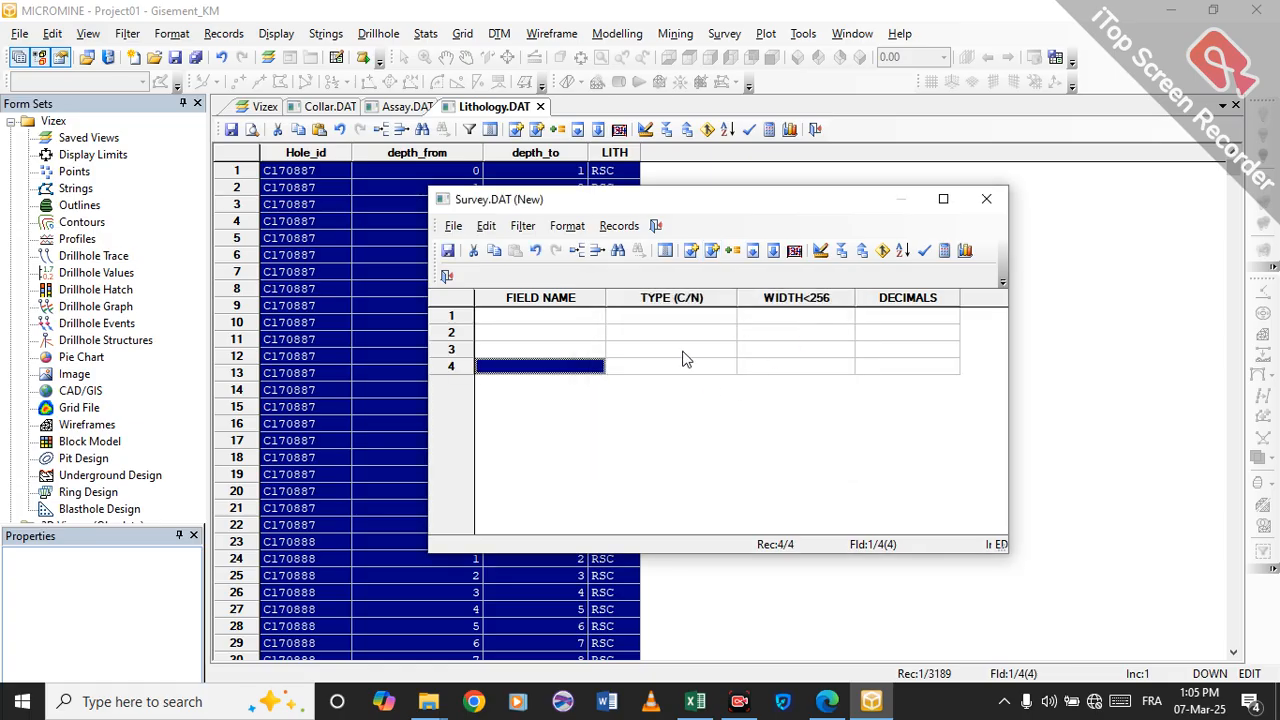
- Copy the Hole_ID header from the survey workbook in Excel and paste it as the first field name of Survey.DAT in Micromine
click(713, 710)
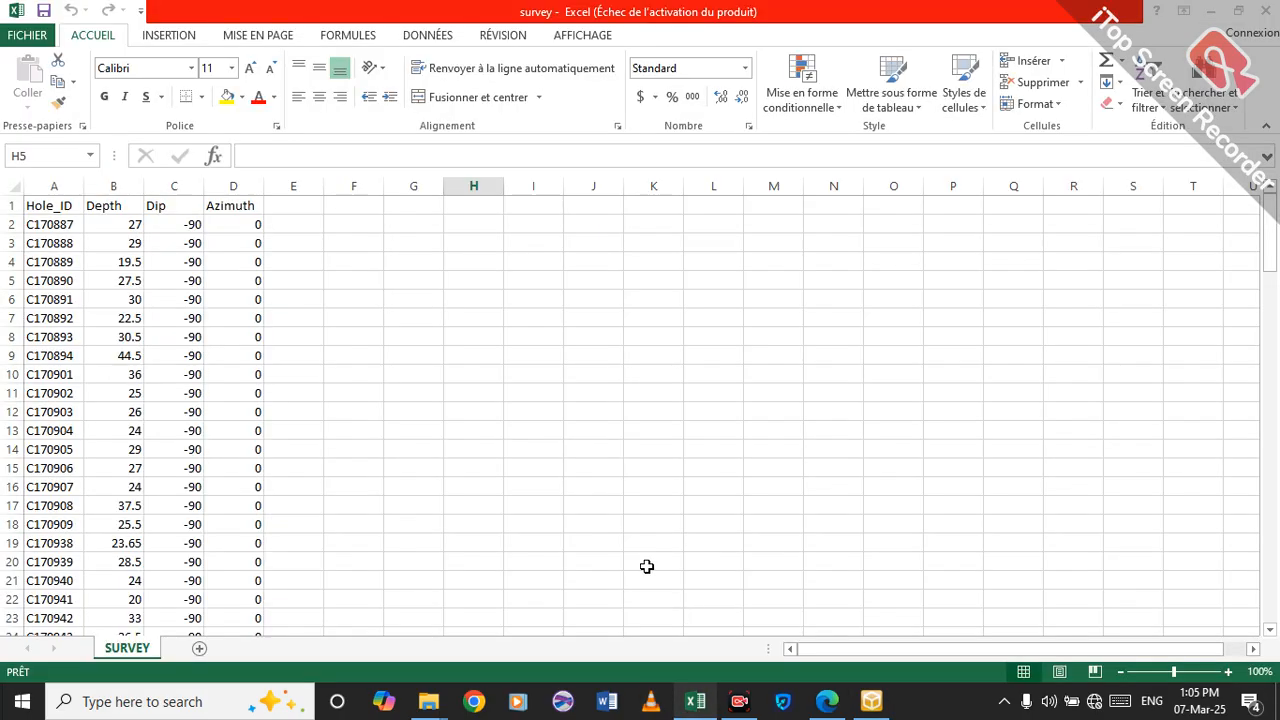
click(62, 206)
right_click(62, 206)
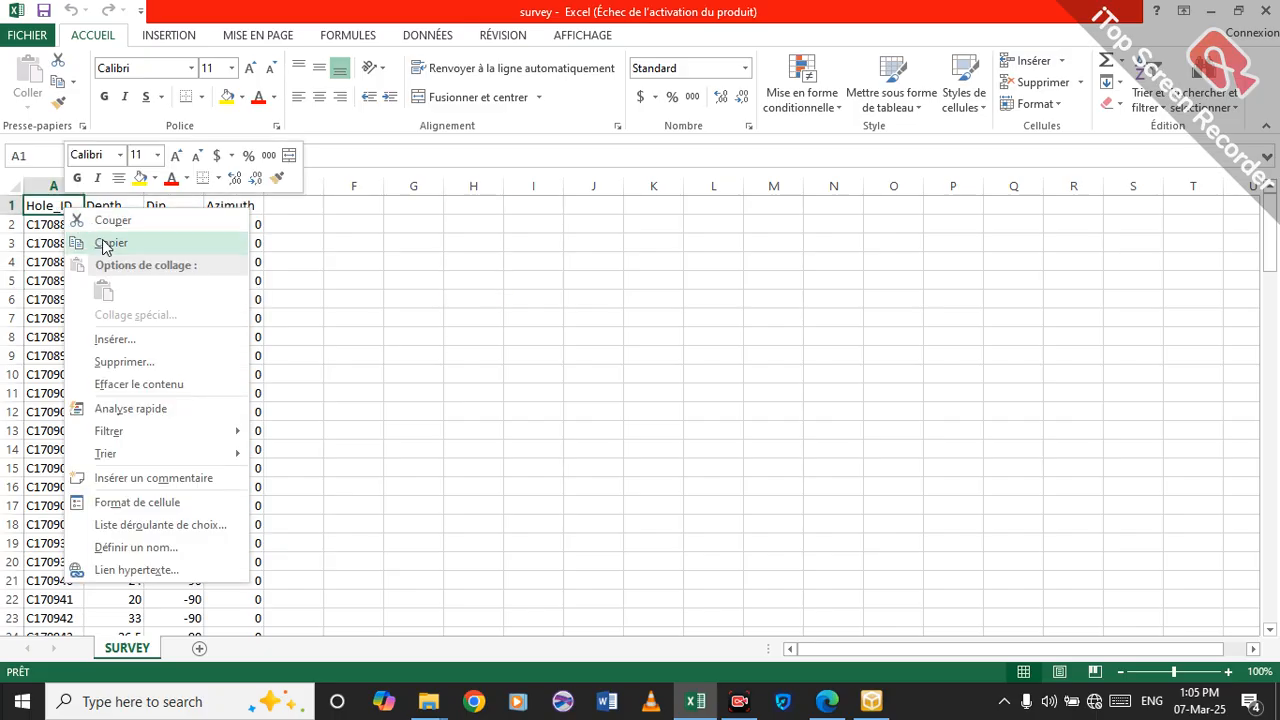
click(105, 243)
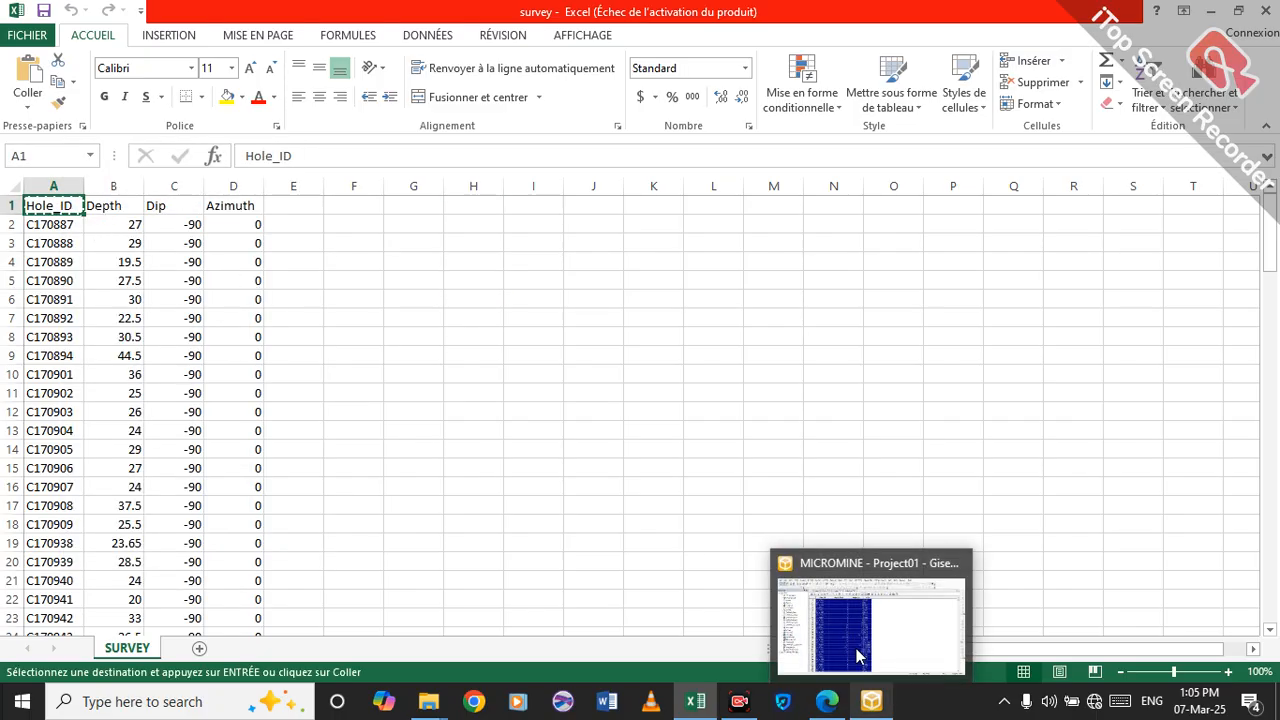
click(871, 701)
click(516, 322)
right_click(516, 322)
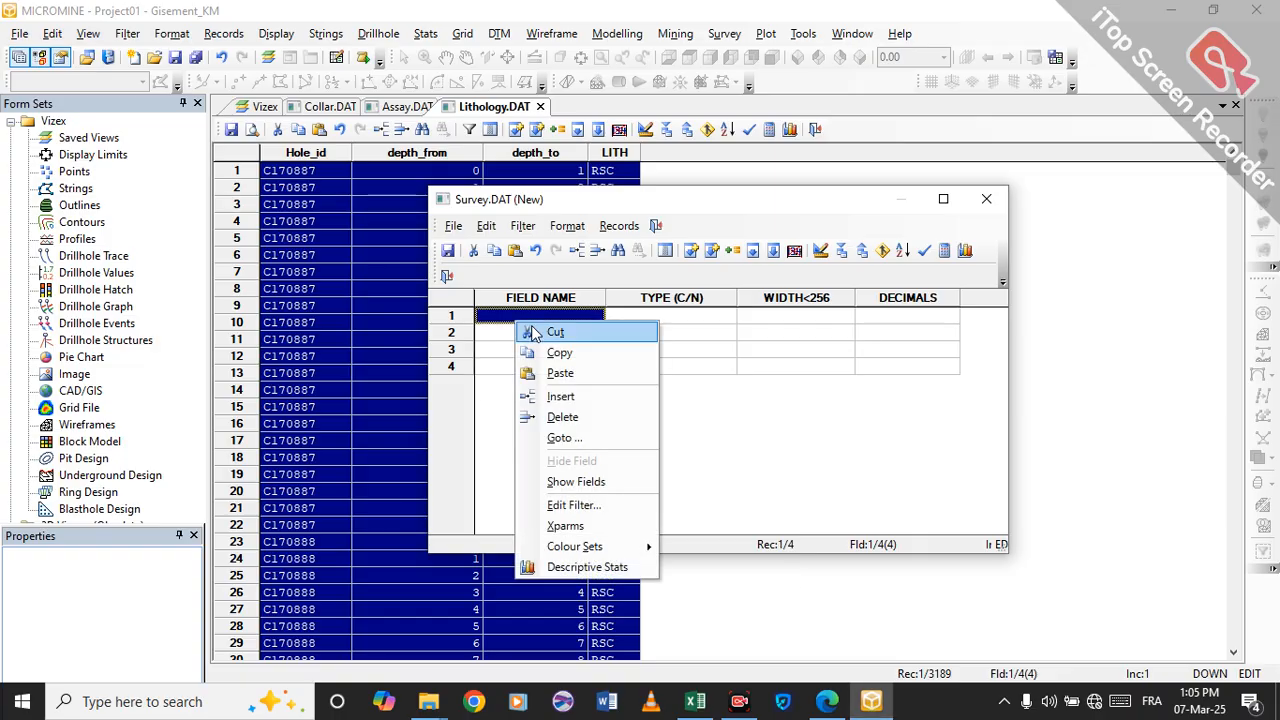
click(561, 373)
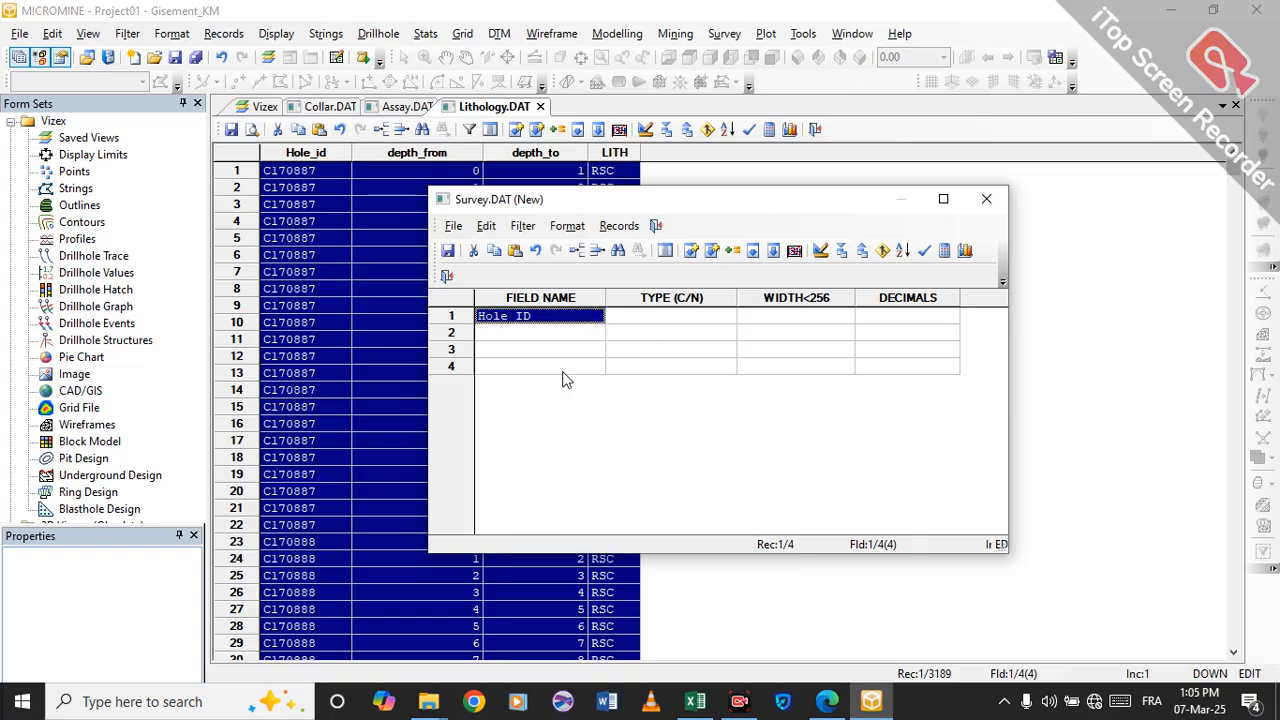
- Copy the Depth header from the survey workbook in Excel and paste it as the second Survey.DAT field name in Micromine
mouse_move(695, 701)
click(686, 594)
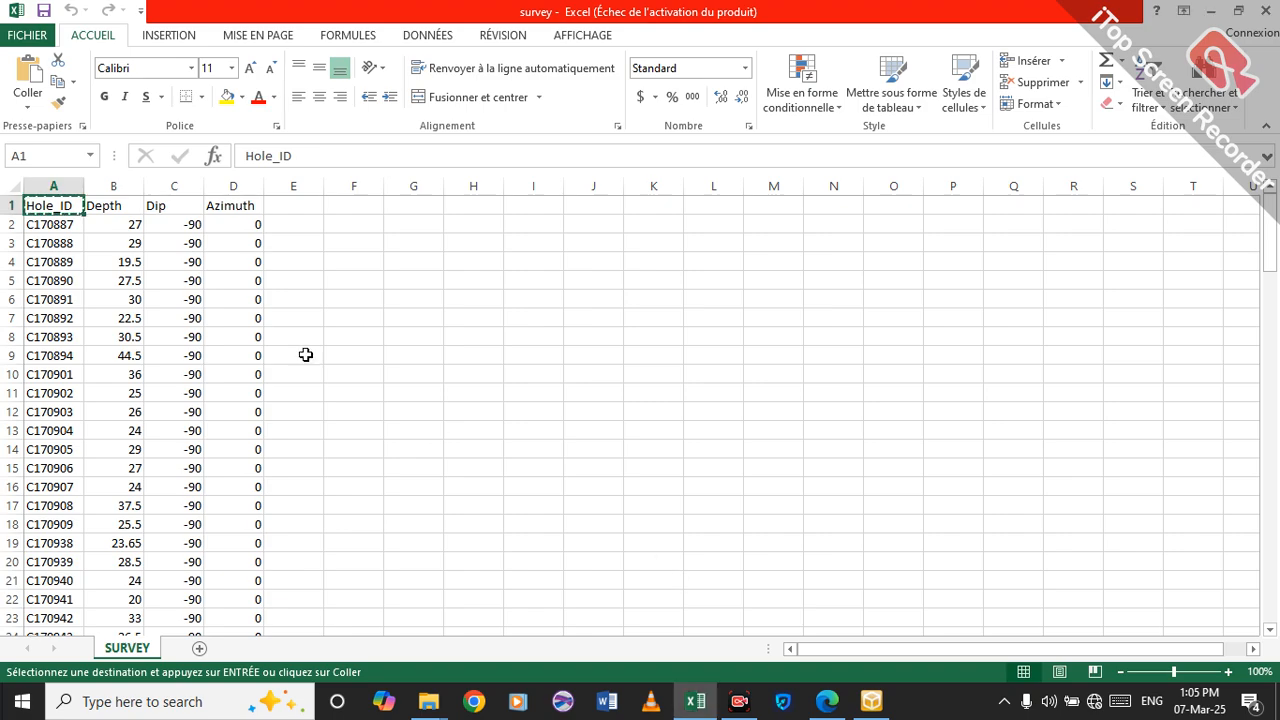
click(131, 206)
right_click(131, 206)
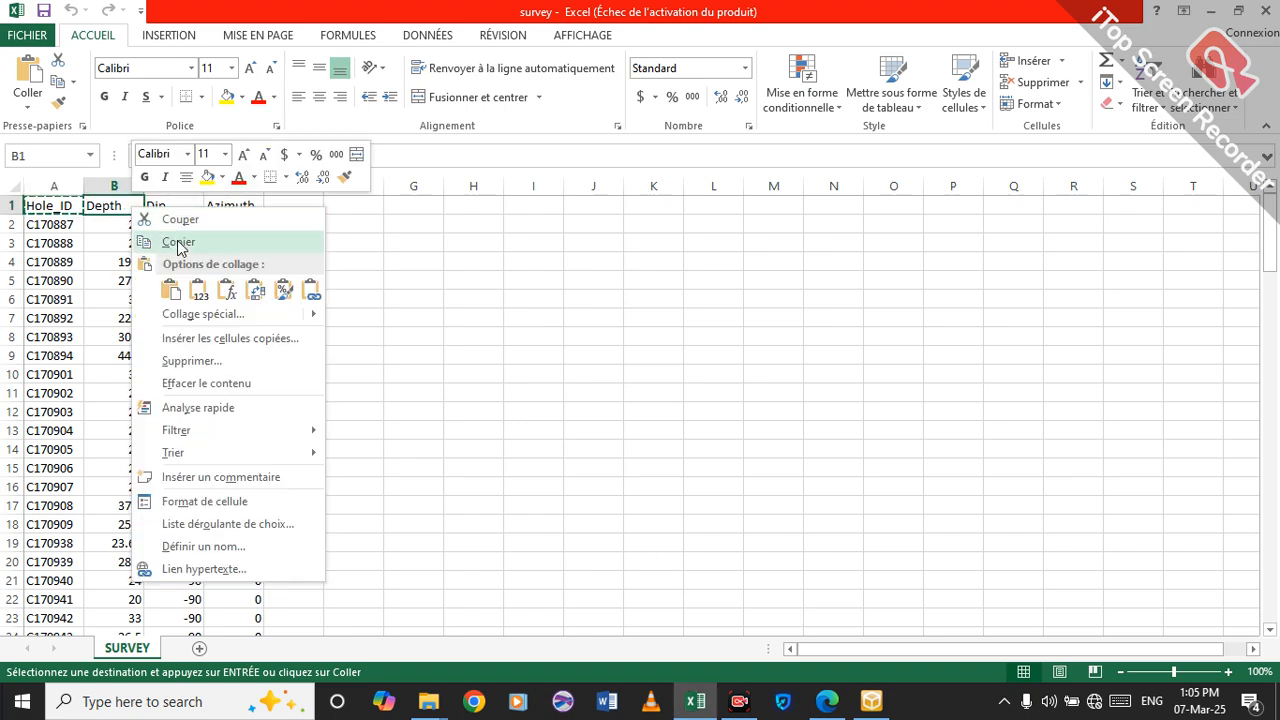
click(178, 243)
mouse_move(870, 703)
click(854, 631)
right_click(512, 333)
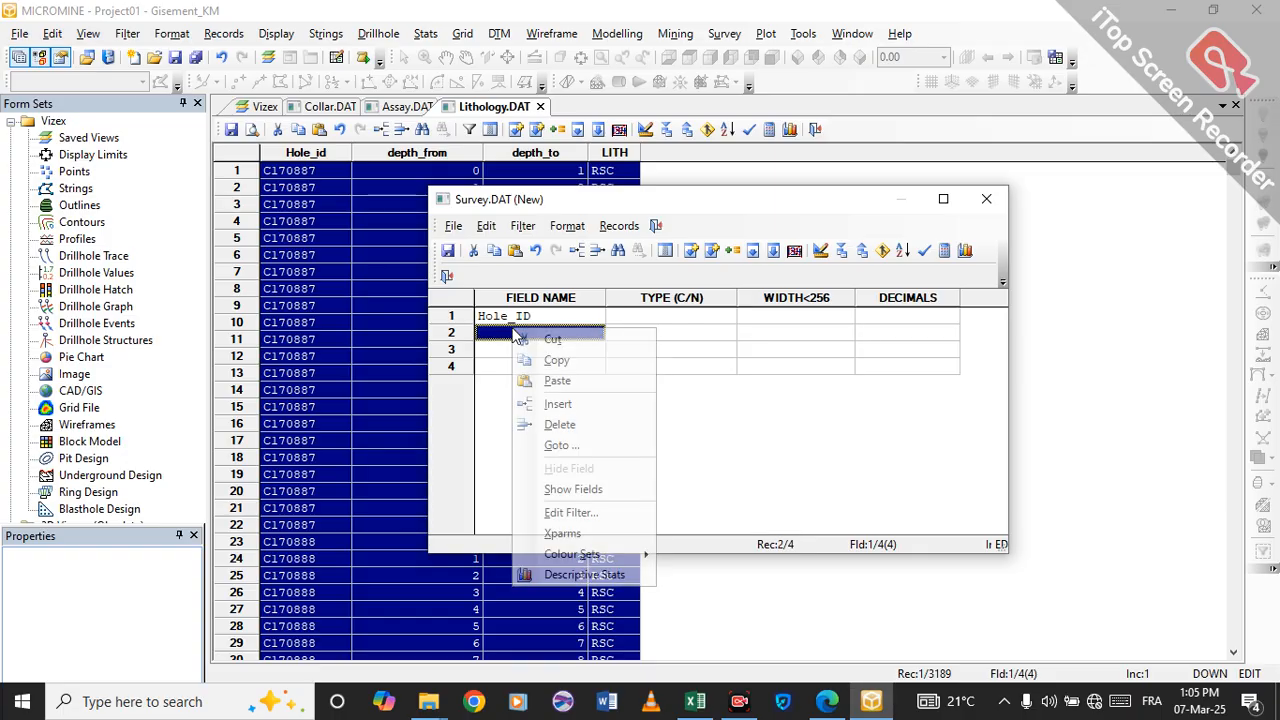
click(557, 380)
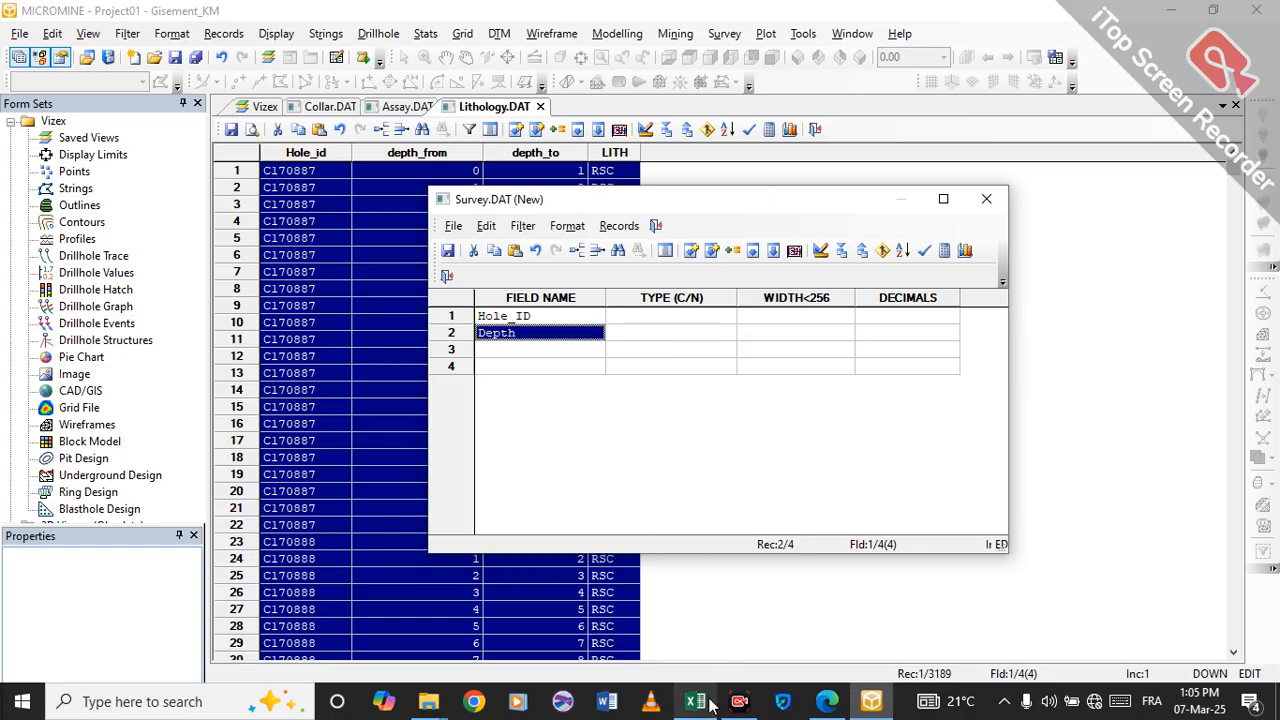
- Copy the Dip header from the survey workbook in Excel and paste it as the third Survey.DAT field name in Micromine
mouse_move(700, 703)
click(689, 652)
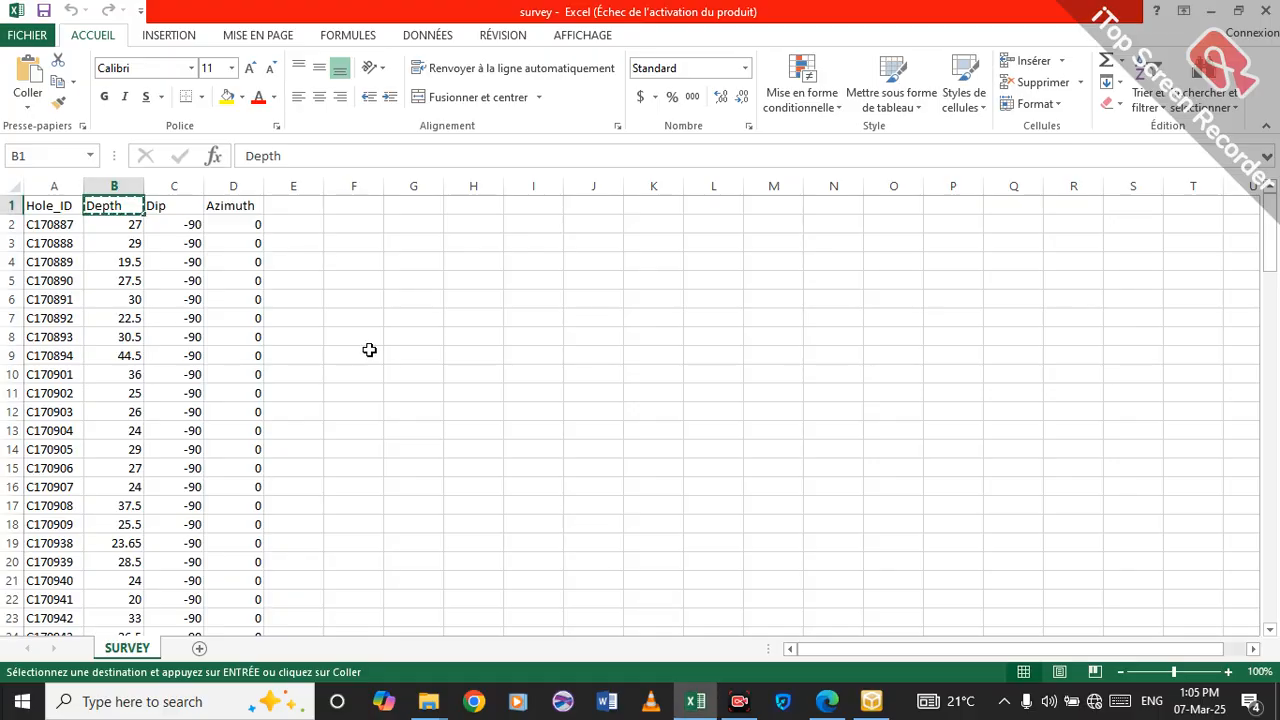
right_click(181, 207)
click(279, 244)
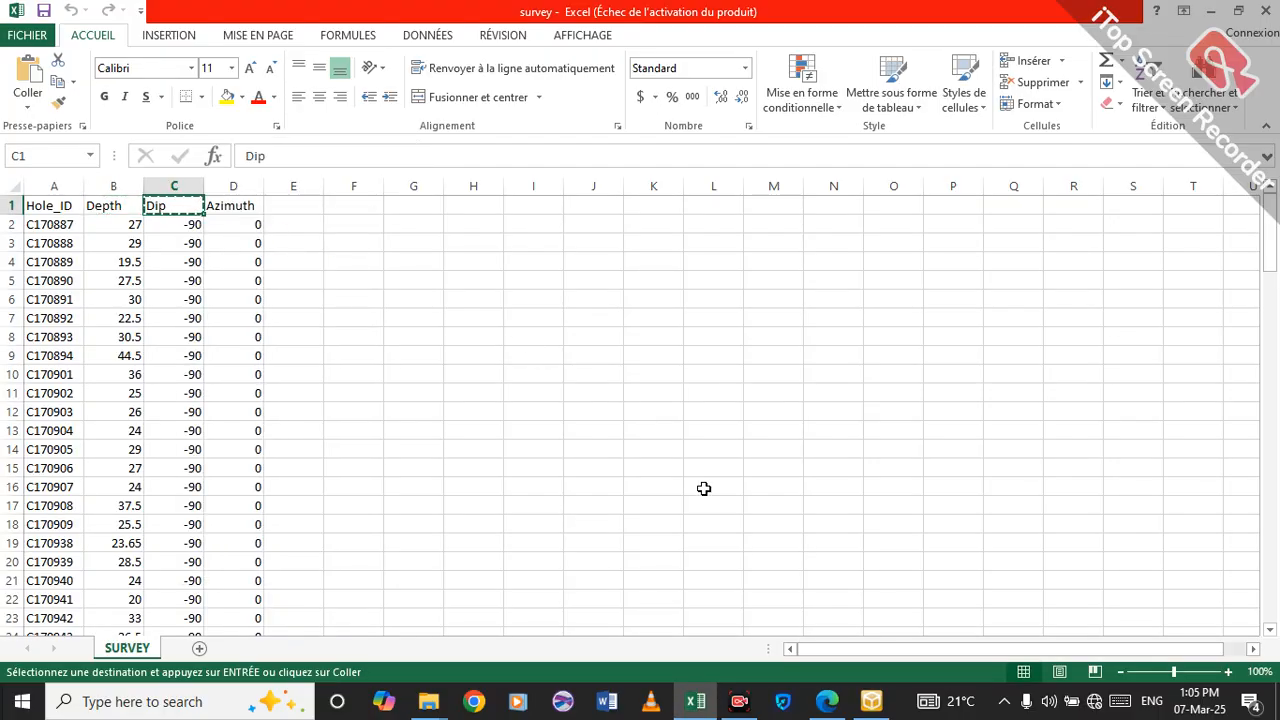
mouse_move(871, 701)
click(857, 645)
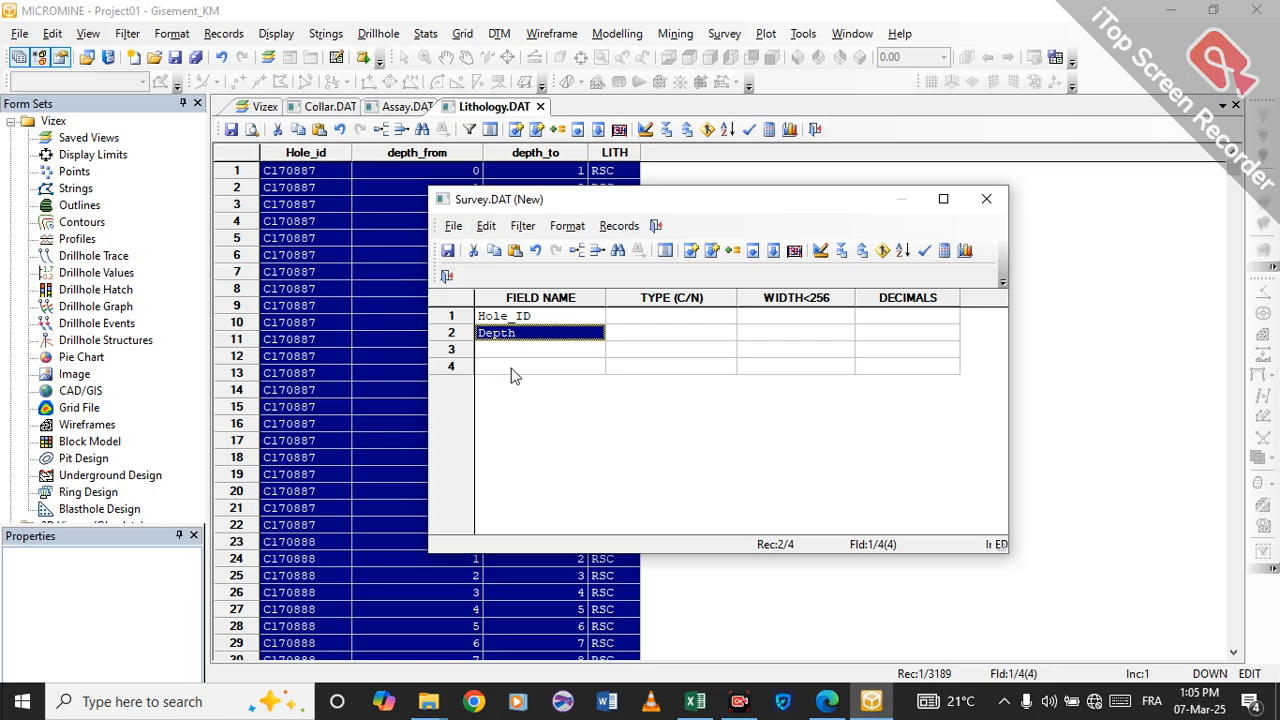
right_click(515, 351)
click(580, 400)
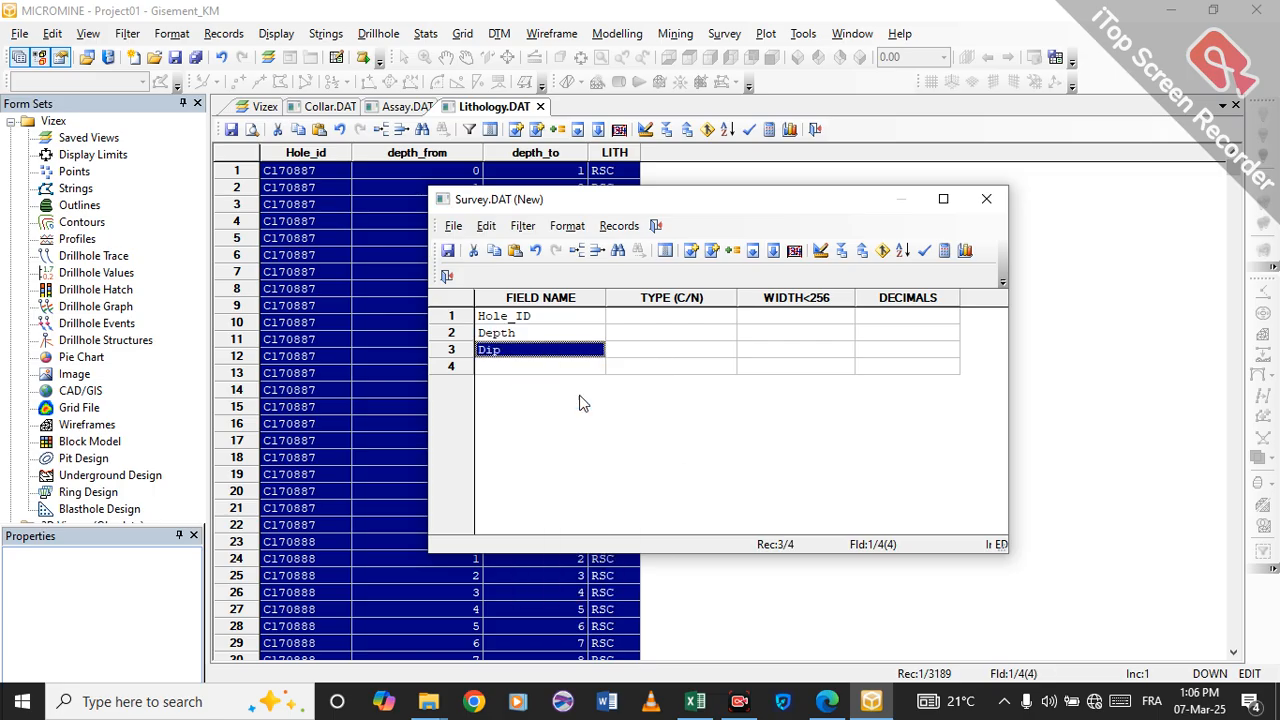
- Copy the Azimuth header from the survey workbook in Excel and paste it as the fourth Survey.DAT field name in Micromine
mouse_move(695, 701)
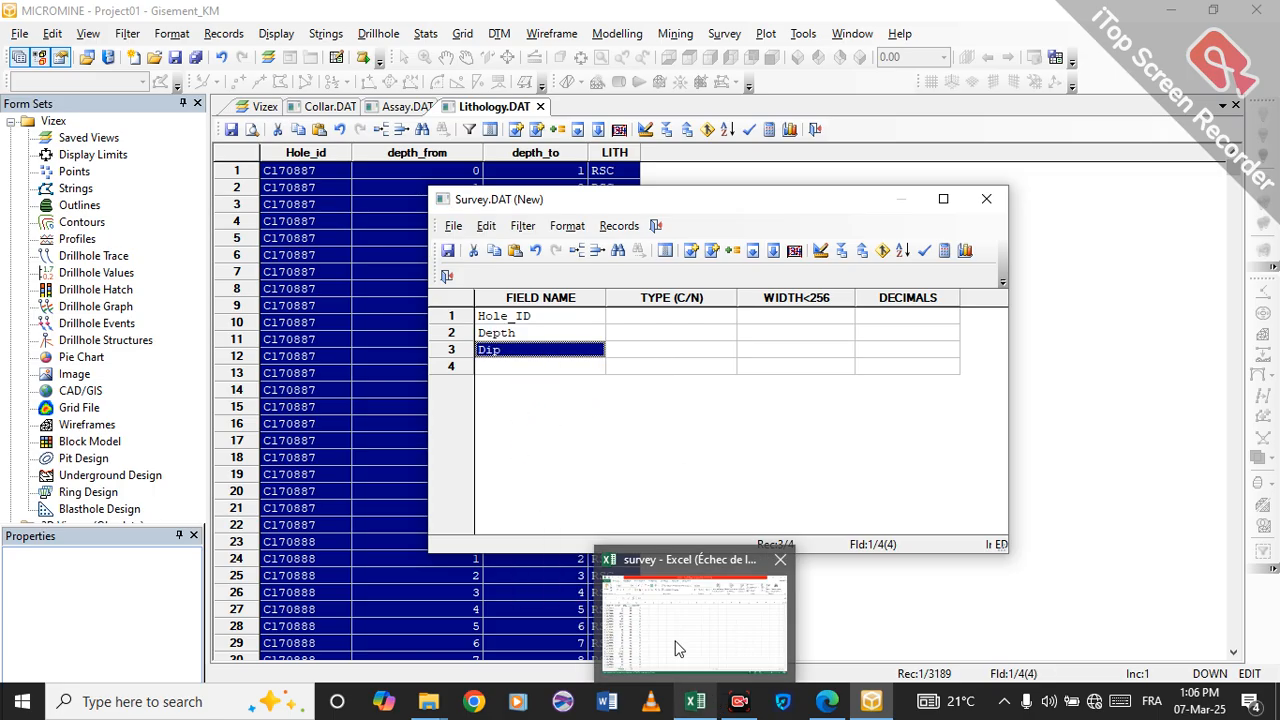
click(690, 640)
click(236, 207)
right_click(238, 208)
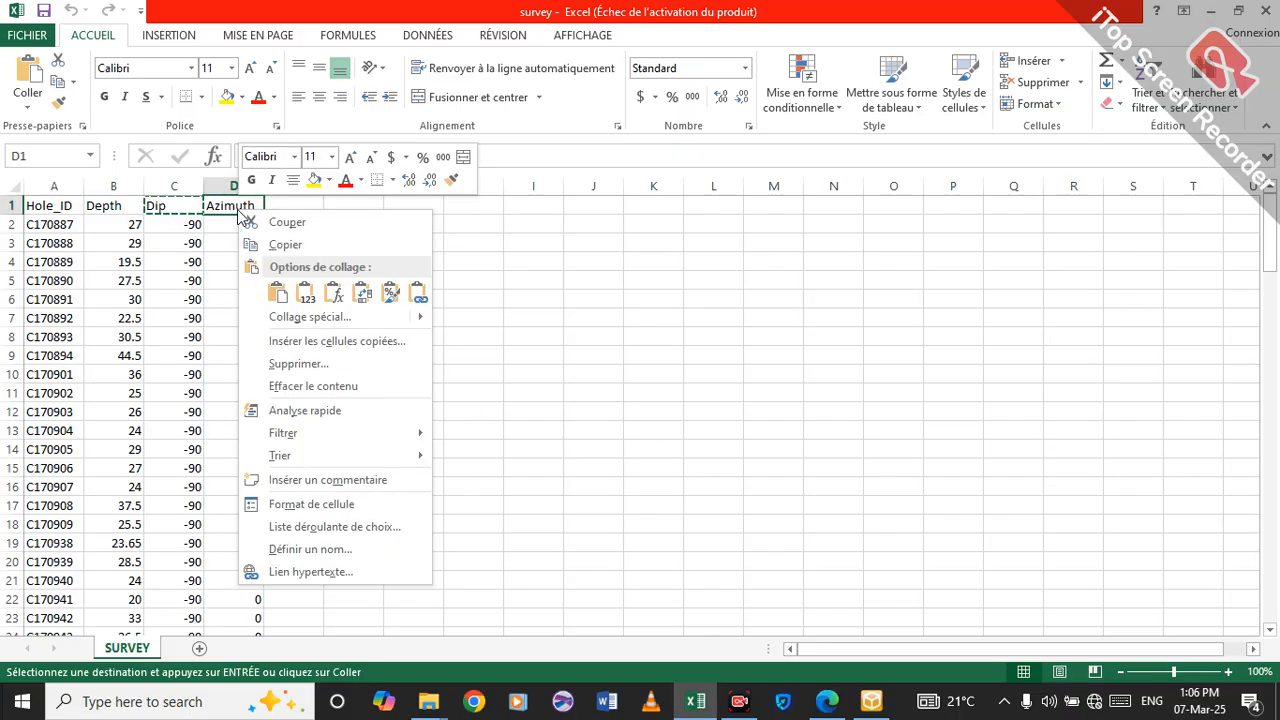
click(313, 252)
mouse_move(872, 701)
click(793, 640)
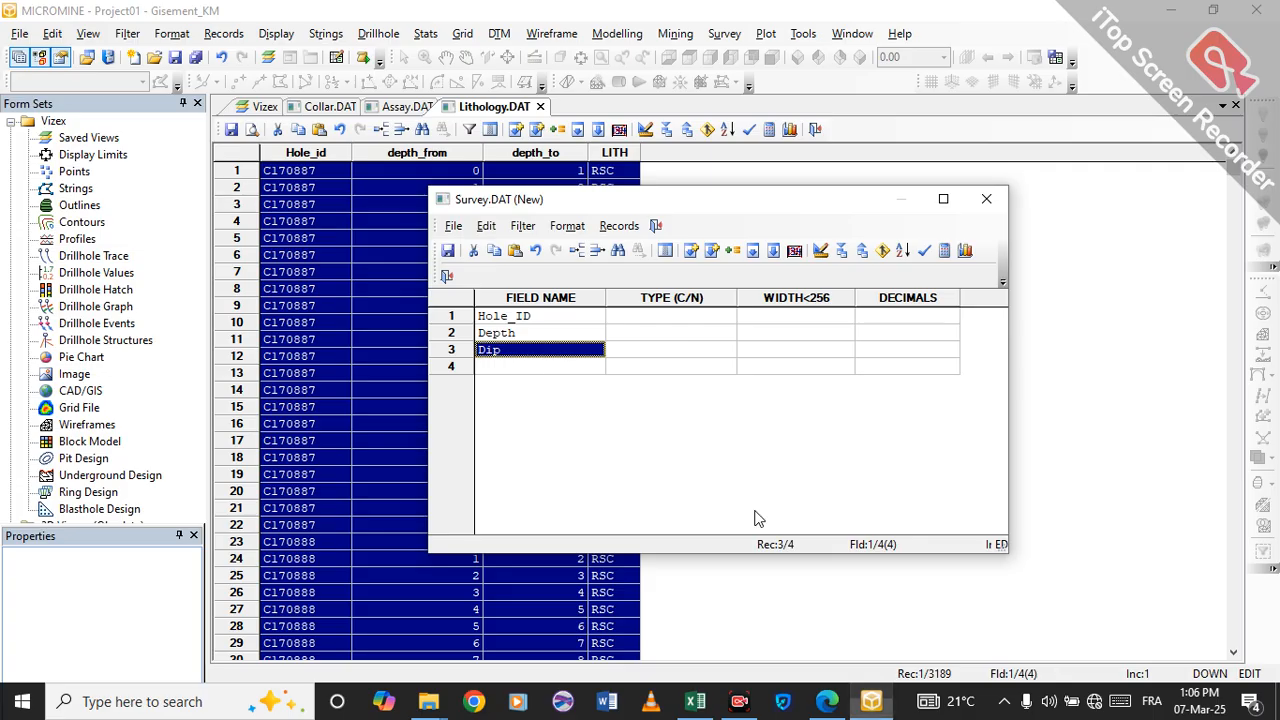
click(508, 373)
right_click(508, 374)
click(583, 418)
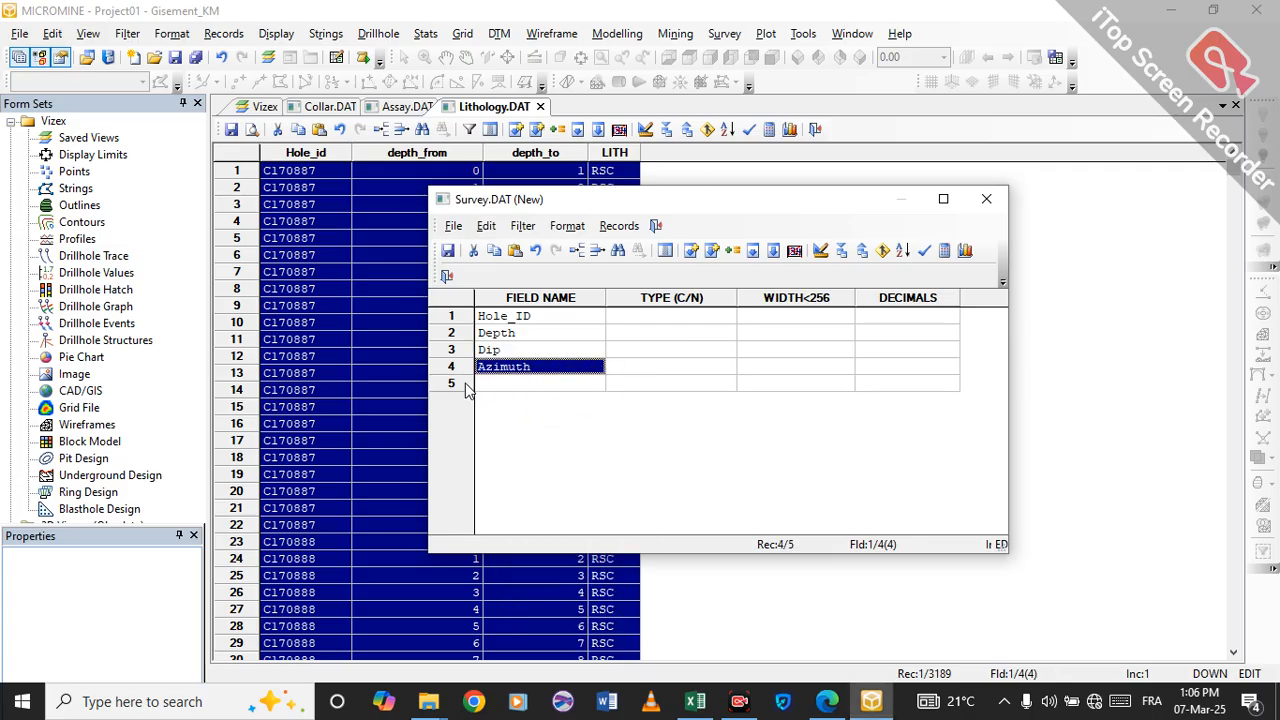
- Delete the empty fifth row from the Survey.DAT field definition table
click(456, 389)
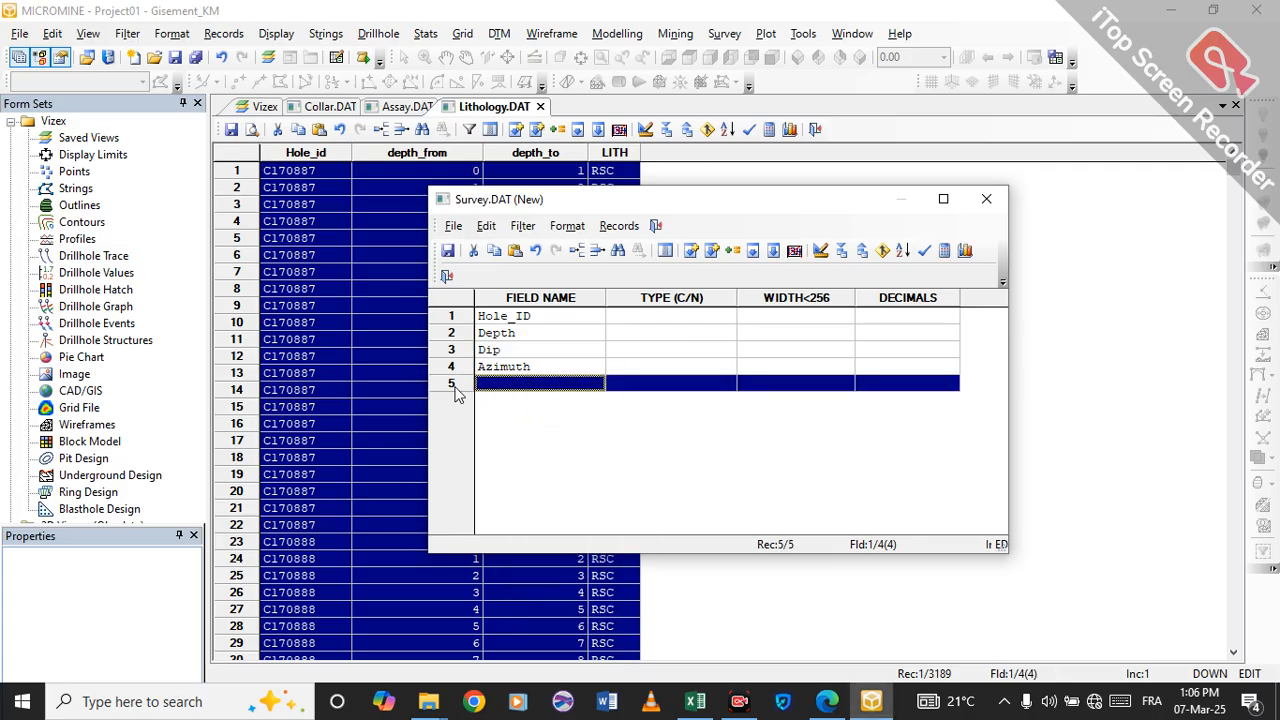
click(597, 251)
click(829, 365)
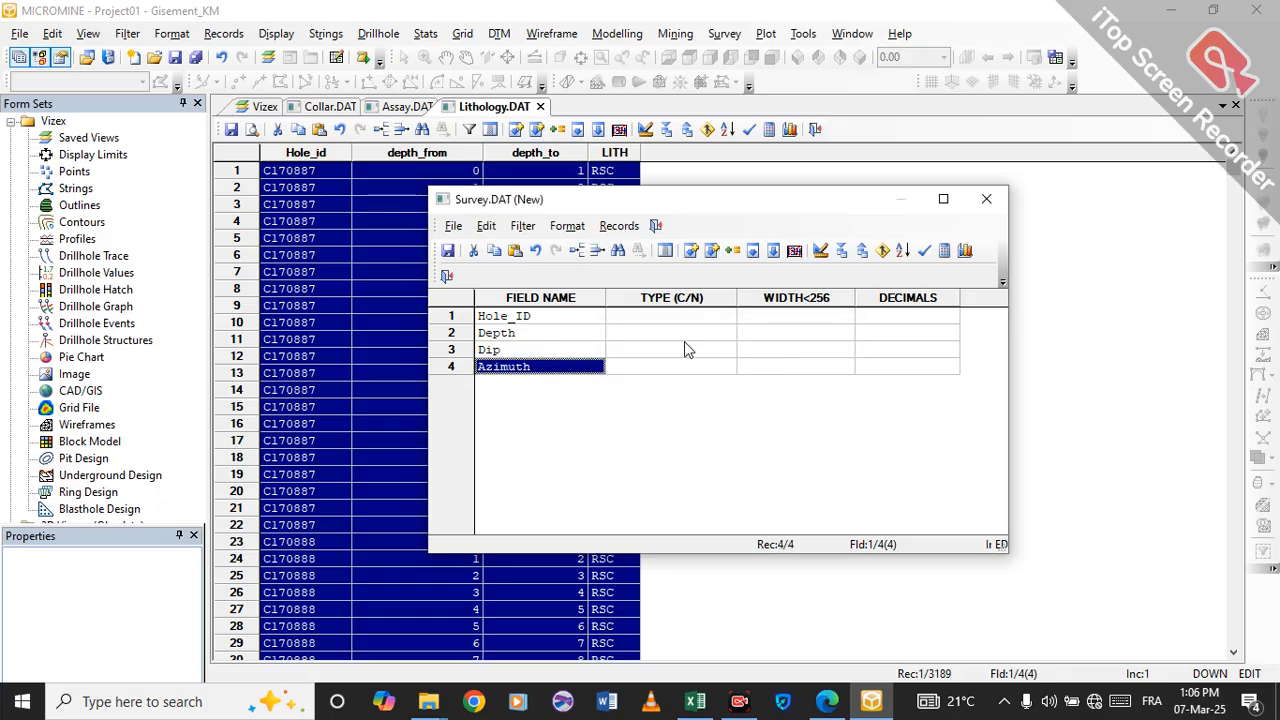
- Set the field types to C for Hole_ID and N for Depth, Dip and Azimuth
click(652, 316)
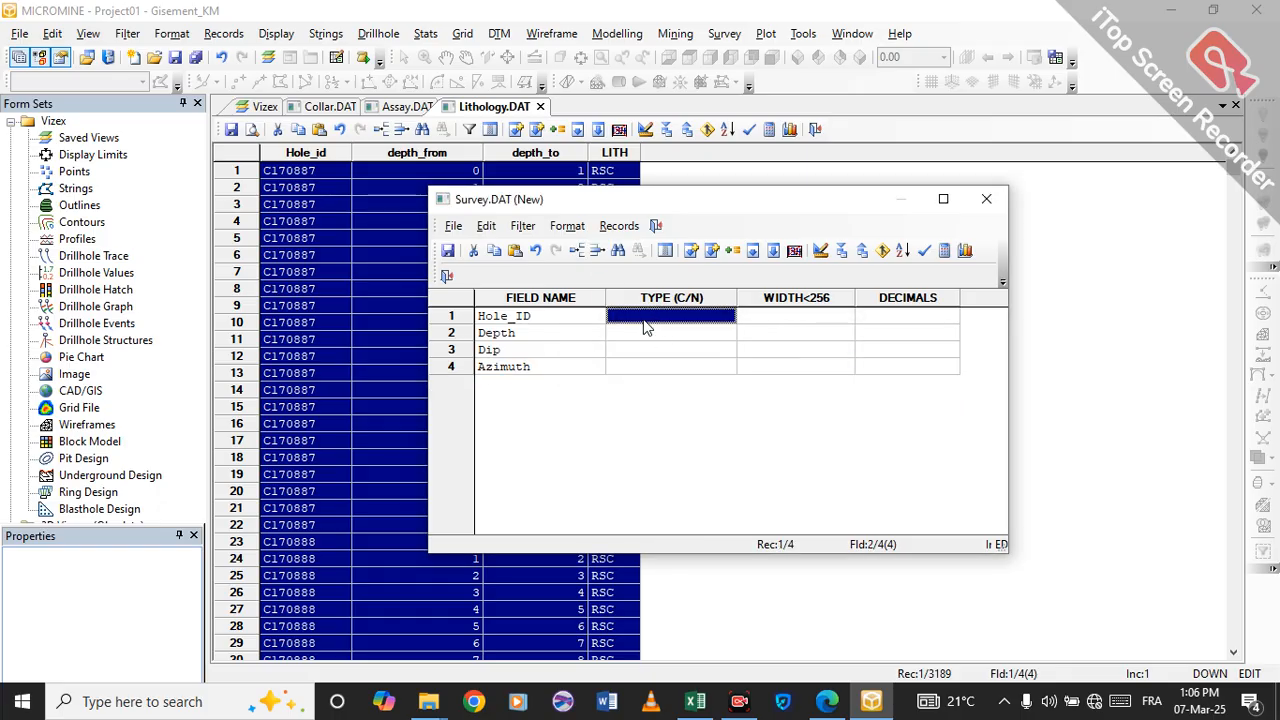
text(C)
click(637, 338)
text(N)
click(628, 354)
text(N)
click(631, 370)
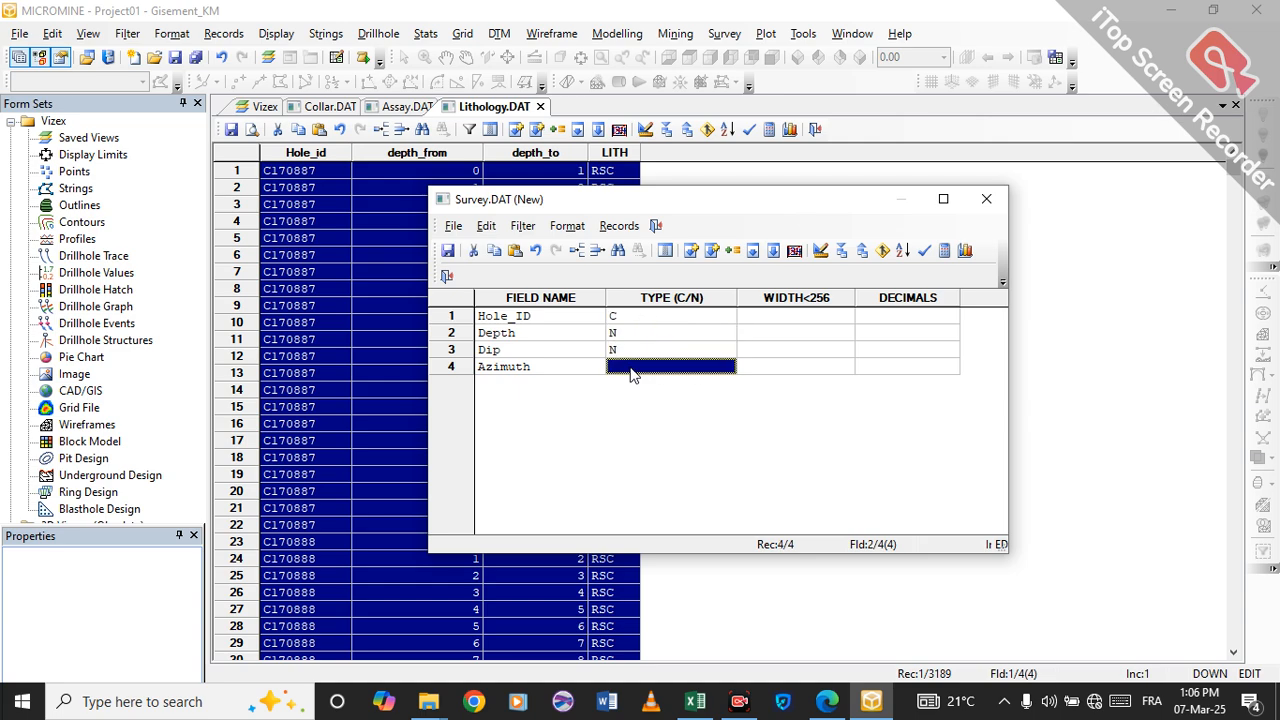
text(N)
- Set the width of all four Survey.DAT fields, Hole_ID, Depth, Dip and Azimuth, to 20
click(779, 317)
text(20)
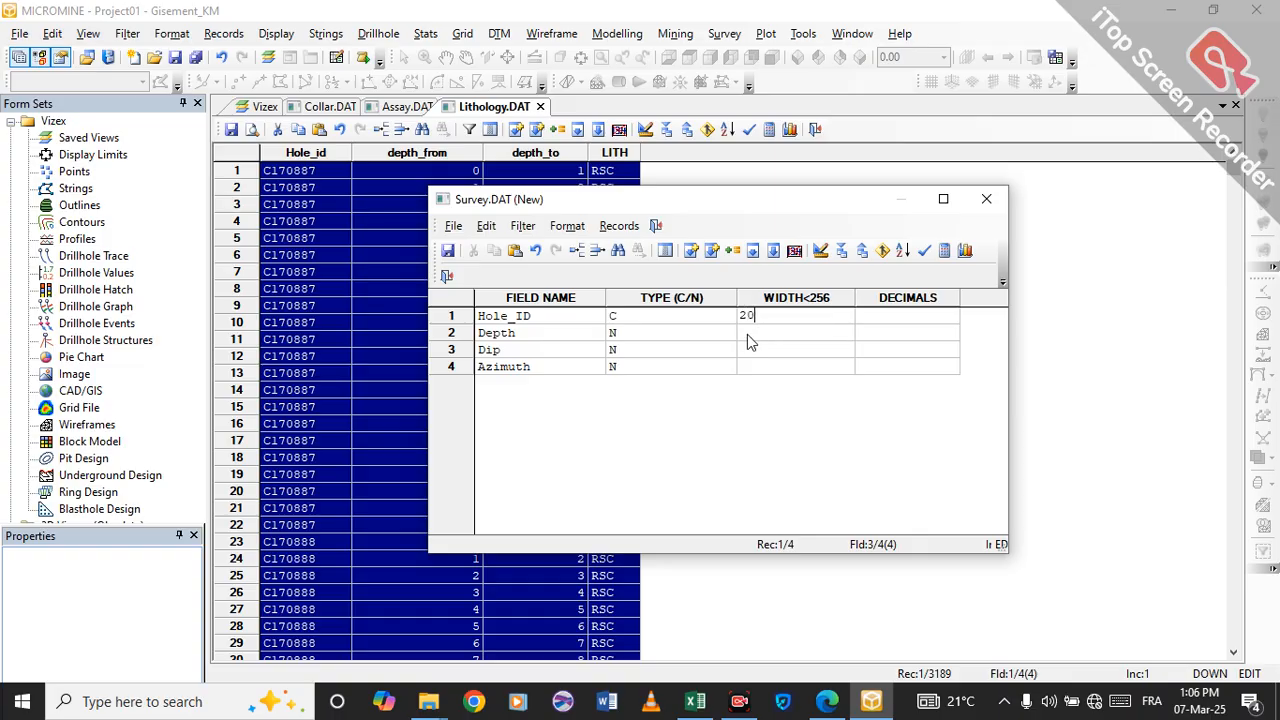
click(747, 334)
text(20)
click(748, 350)
text(20)
click(755, 368)
text(20)
- Set the decimals of all four Survey.DAT fields, Hole_ID, Depth, Dip and Azimuth, to 3
click(881, 324)
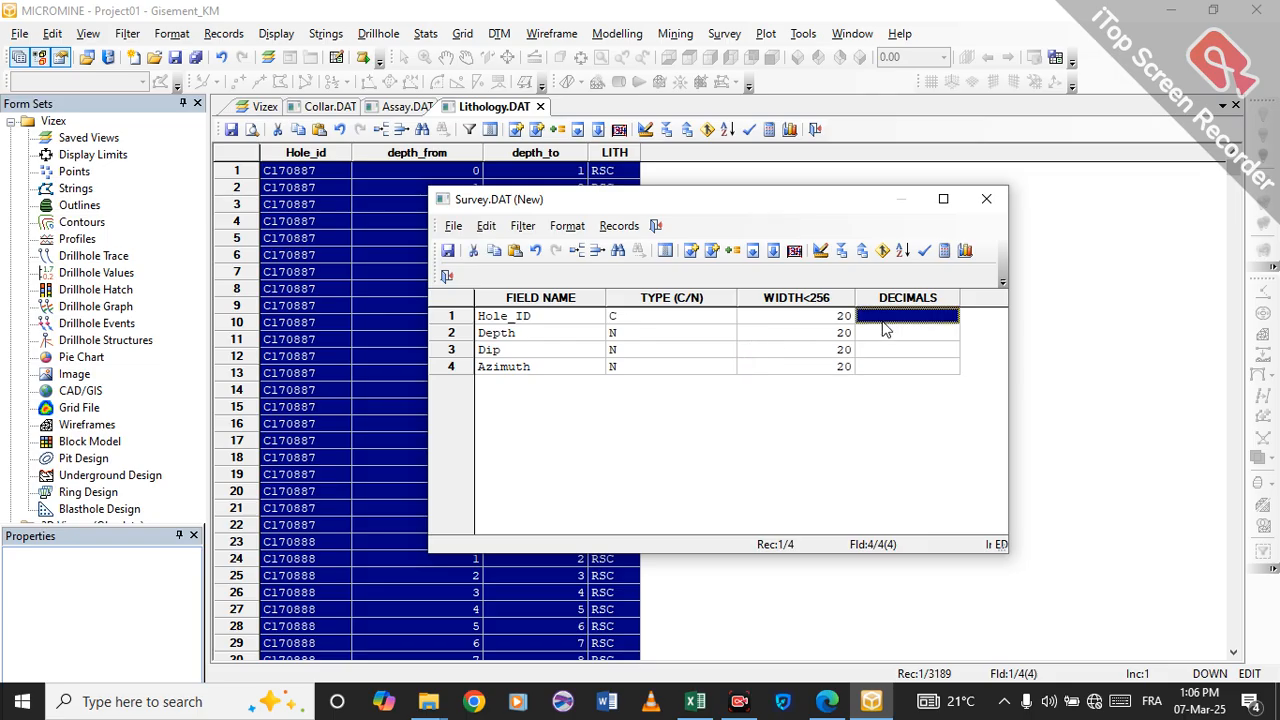
text(3)
click(867, 332)
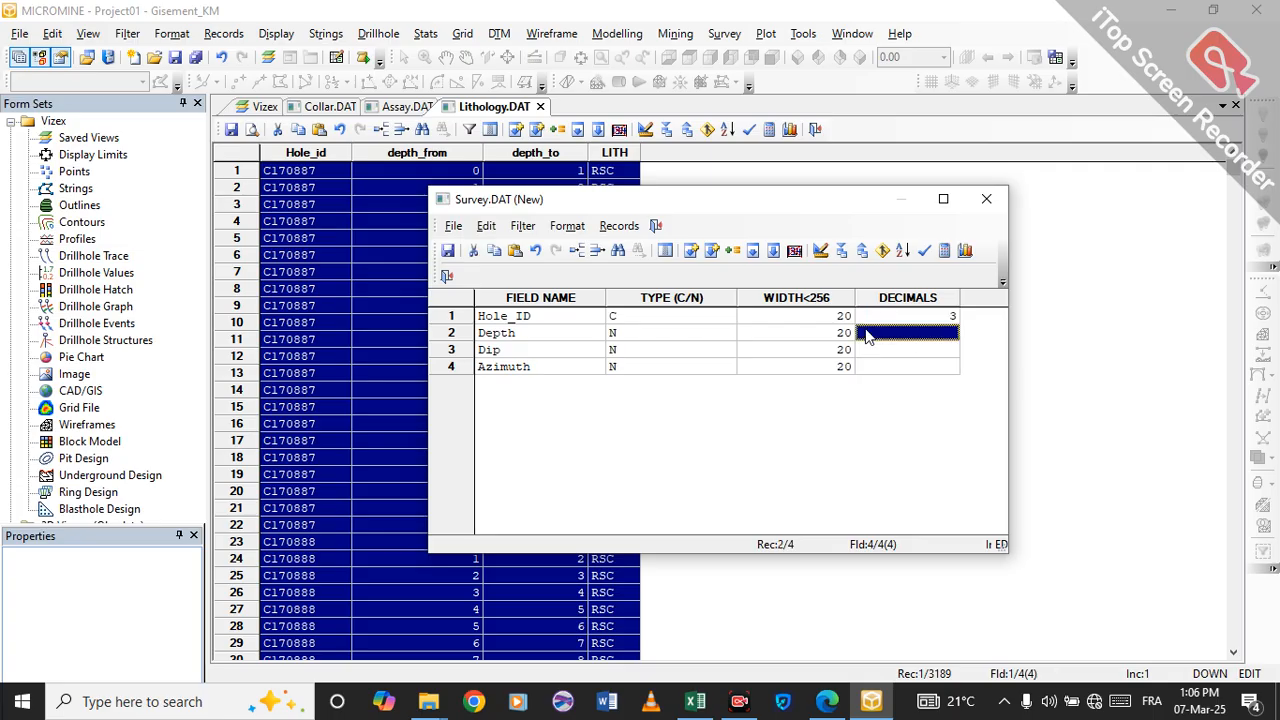
text(3)
click(876, 351)
text(3)
click(873, 368)
text(3)
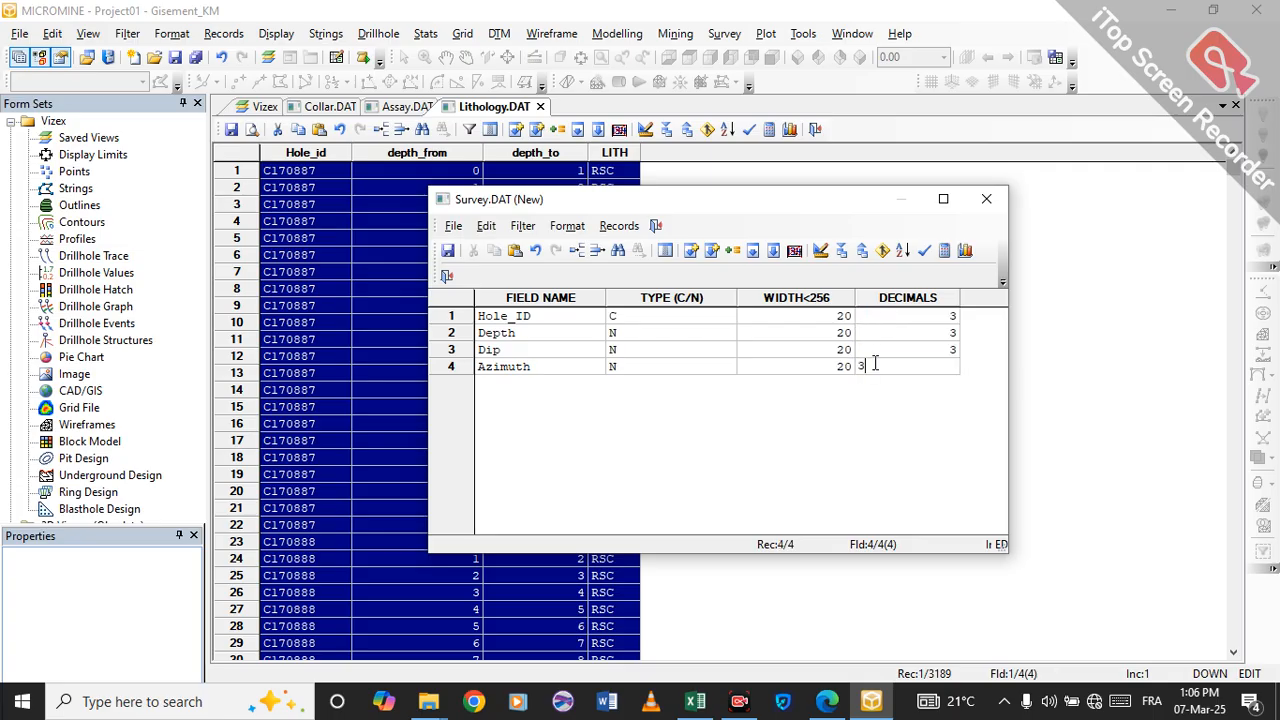
click(668, 316)
- Save the Survey.DAT field structure and close its definition window to get the empty Survey.DAT table
click(448, 251)
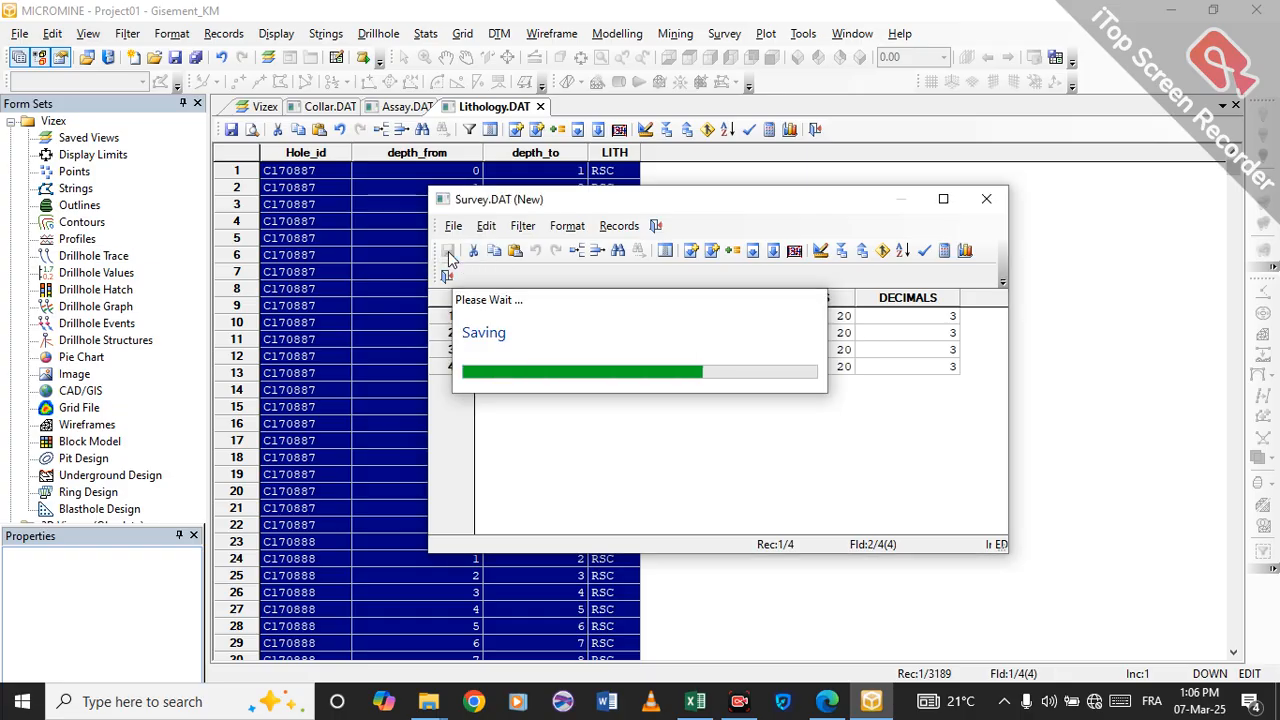
click(986, 199)
click(683, 421)
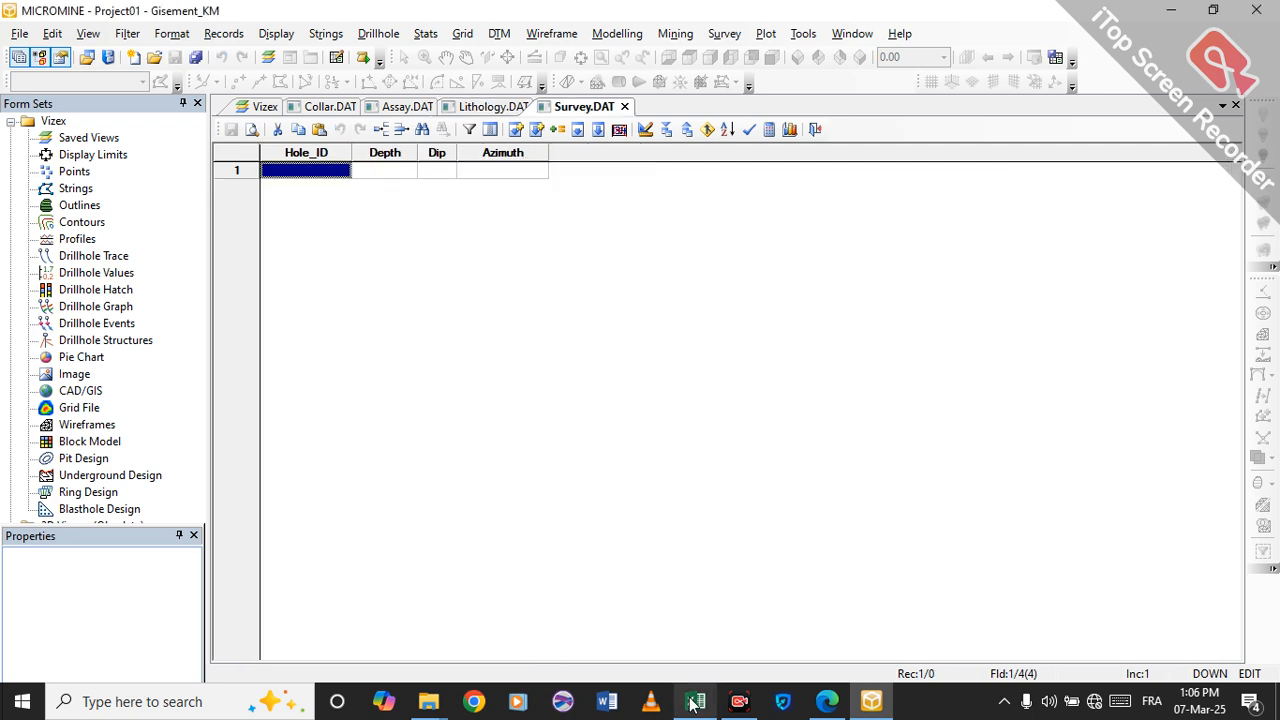
- Switch to the survey workbook in Excel and copy all data records below the headers, cells A2 to D125
mouse_move(690, 692)
click(680, 629)
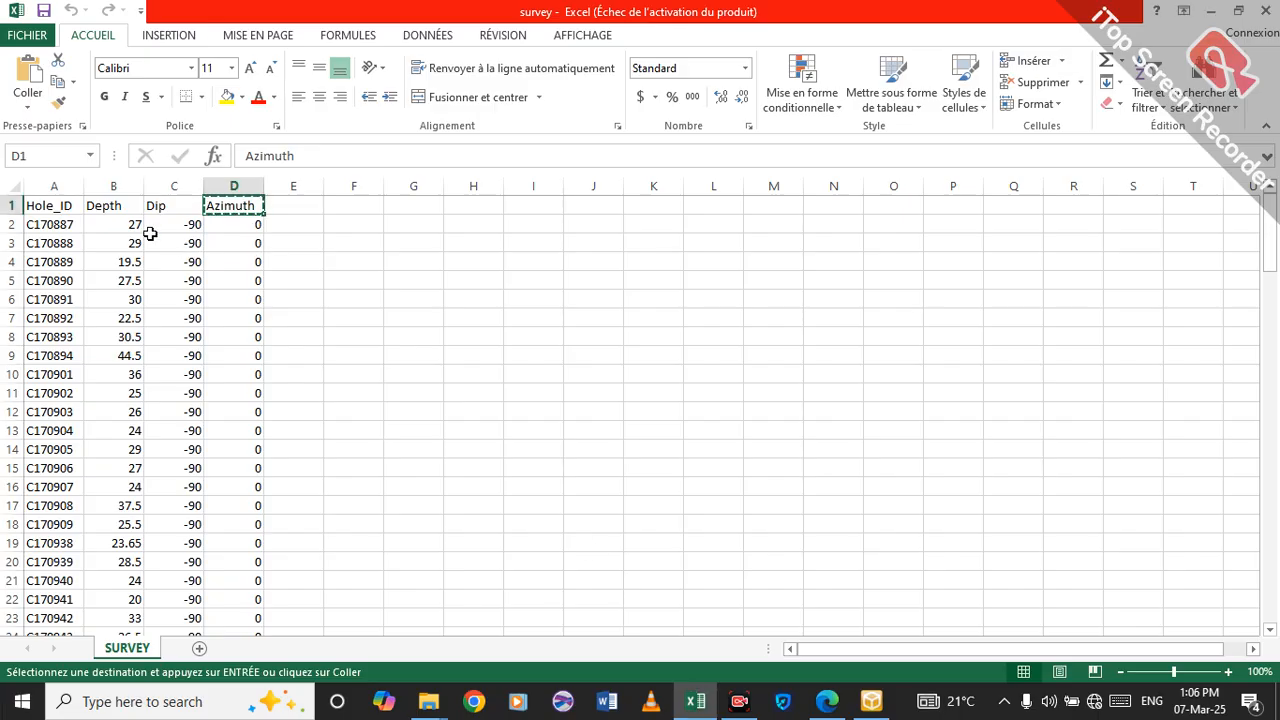
click(75, 225)
drag(80, 228, 248, 708)
drag(248, 712, 226, 581)
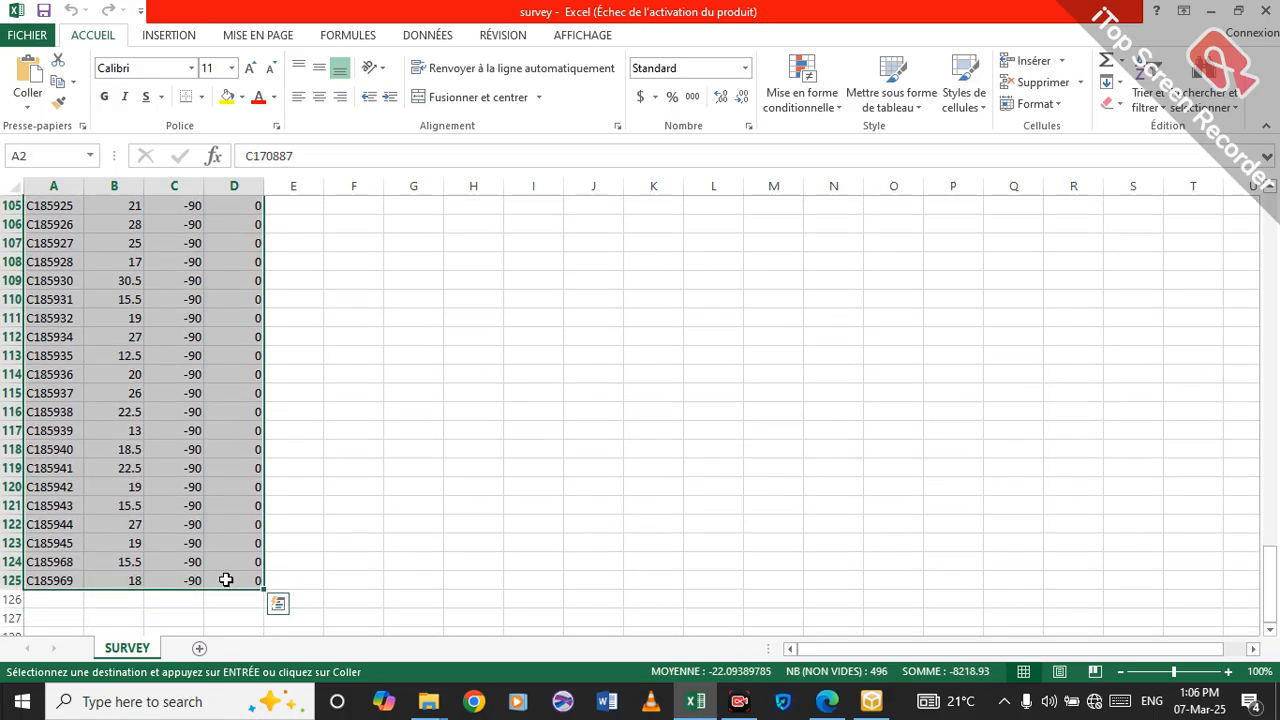
right_click(226, 581)
click(275, 238)
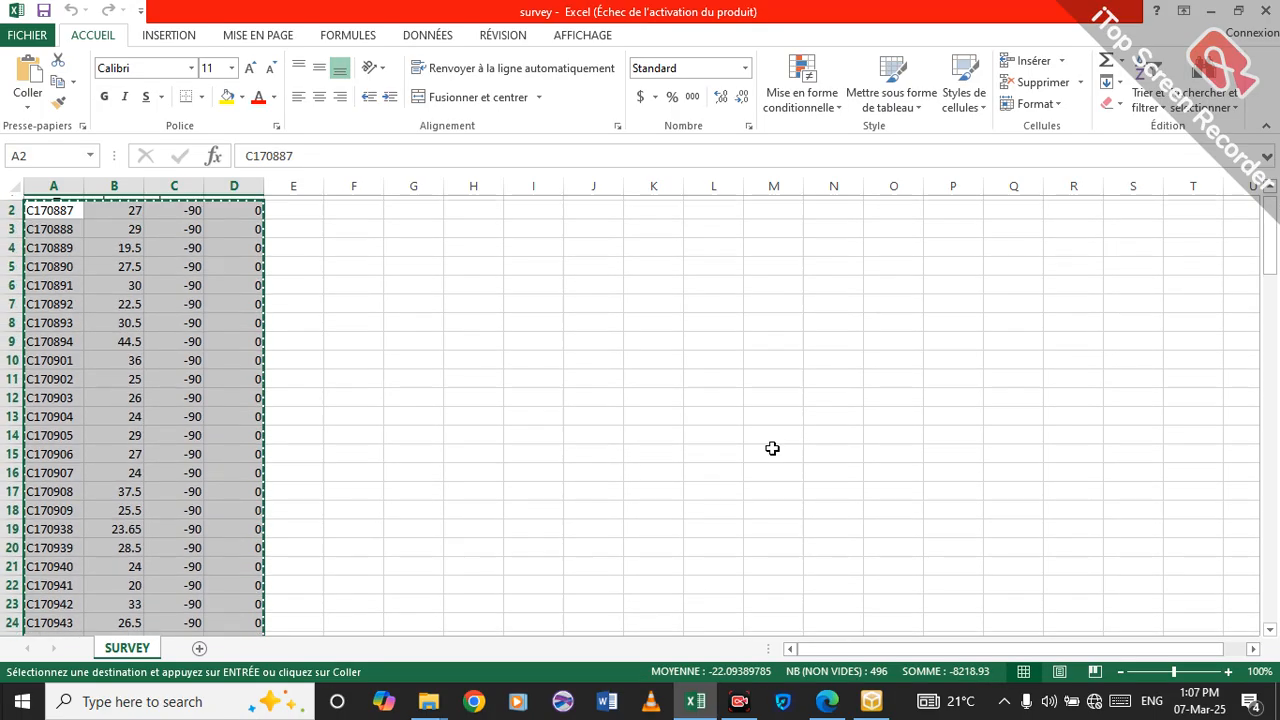
- Switch to Micromine and paste the copied survey records into Survey.DAT, starting at the first Hole_ID cell
click(870, 703)
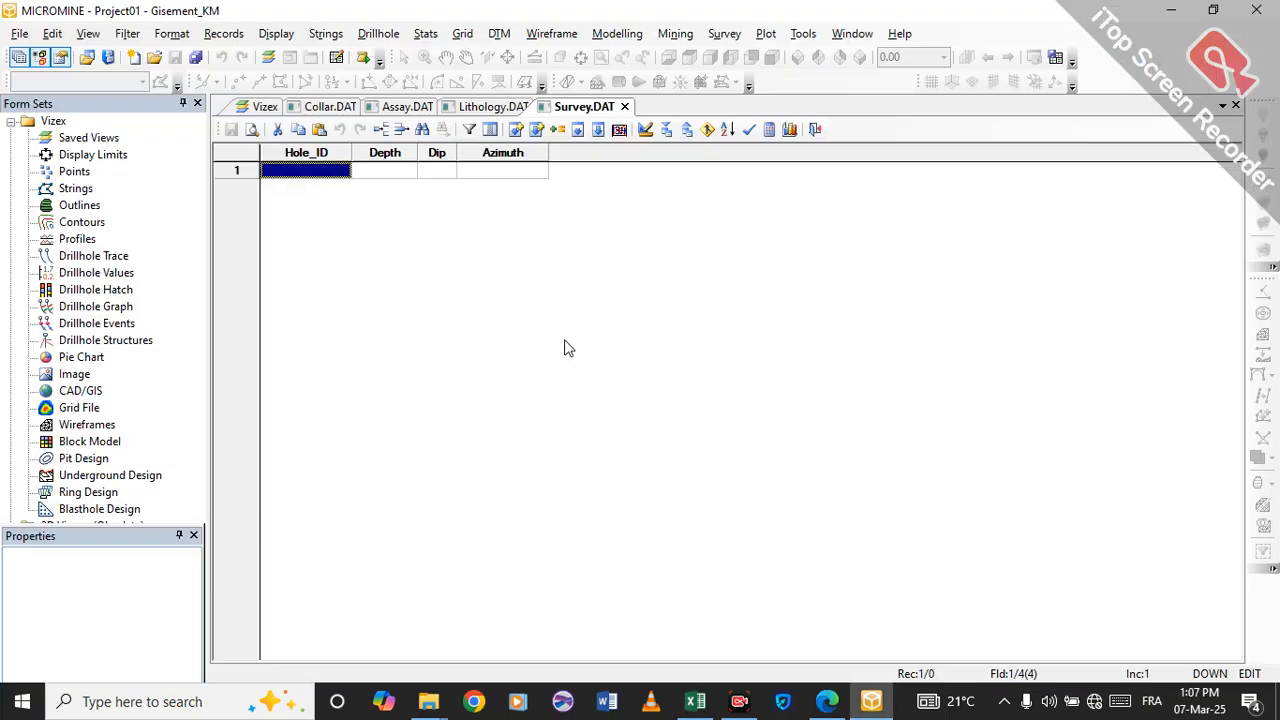
right_click(340, 168)
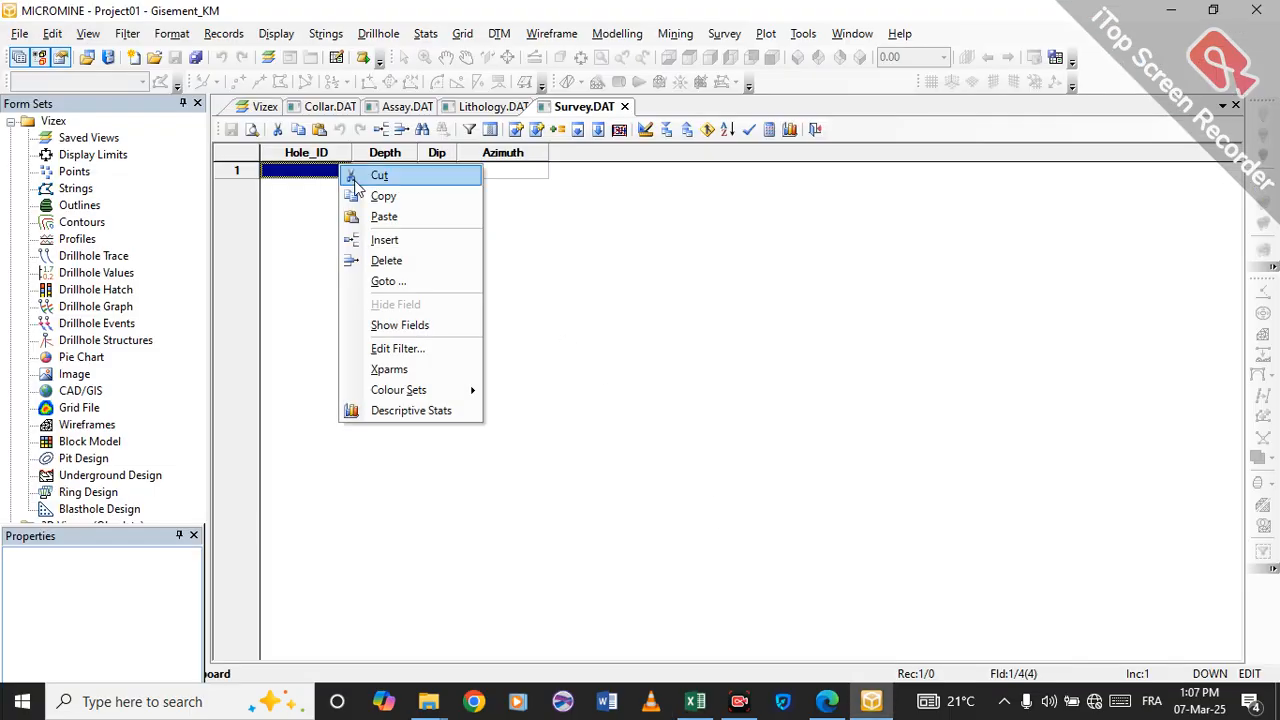
click(395, 215)
mouse_move(1238, 210)
mouse_down()
mouse_move(1240, 622)
mouse_move(1234, 210)
mouse_up()
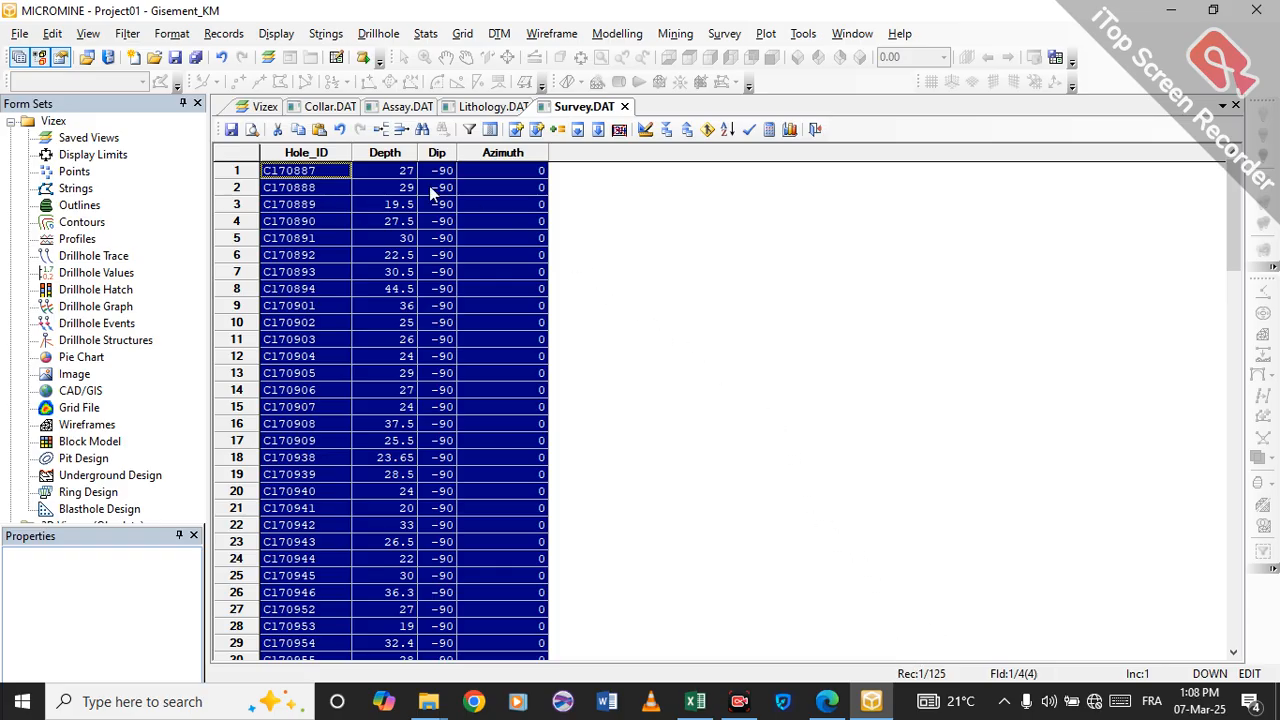
- Save and close the Survey.DAT and Lithology.DAT files
click(320, 106)
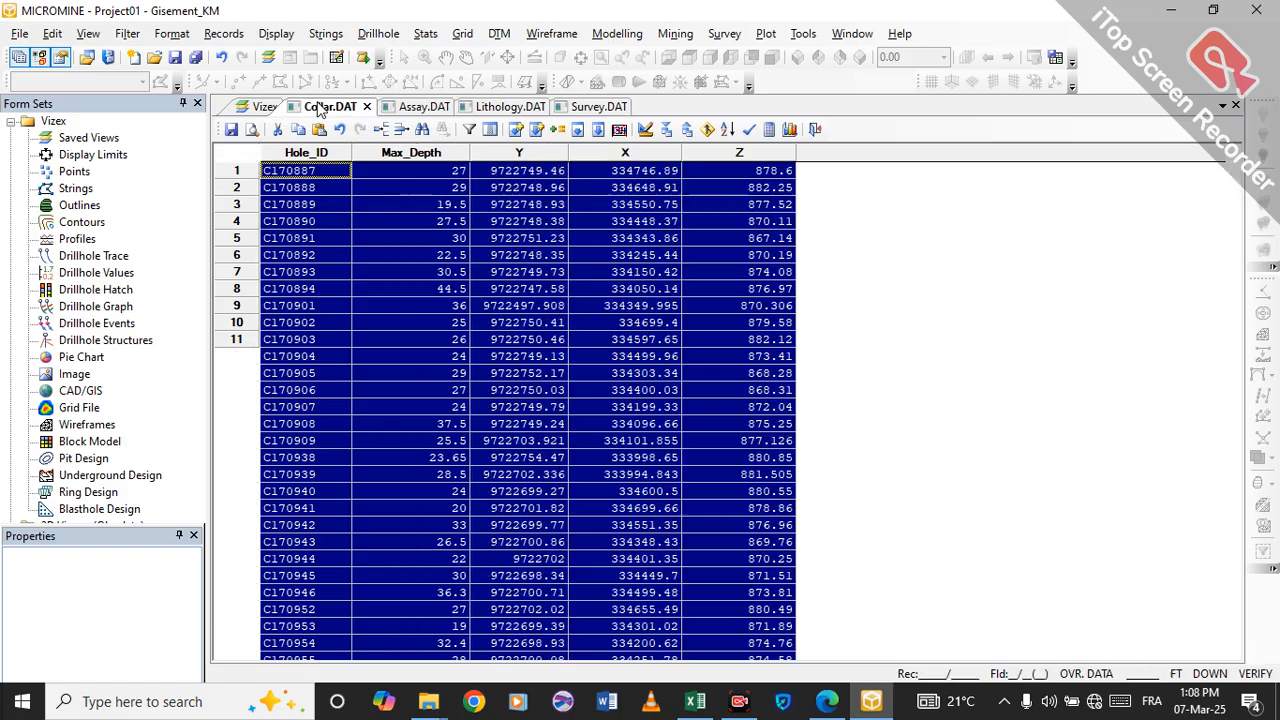
click(405, 106)
click(510, 107)
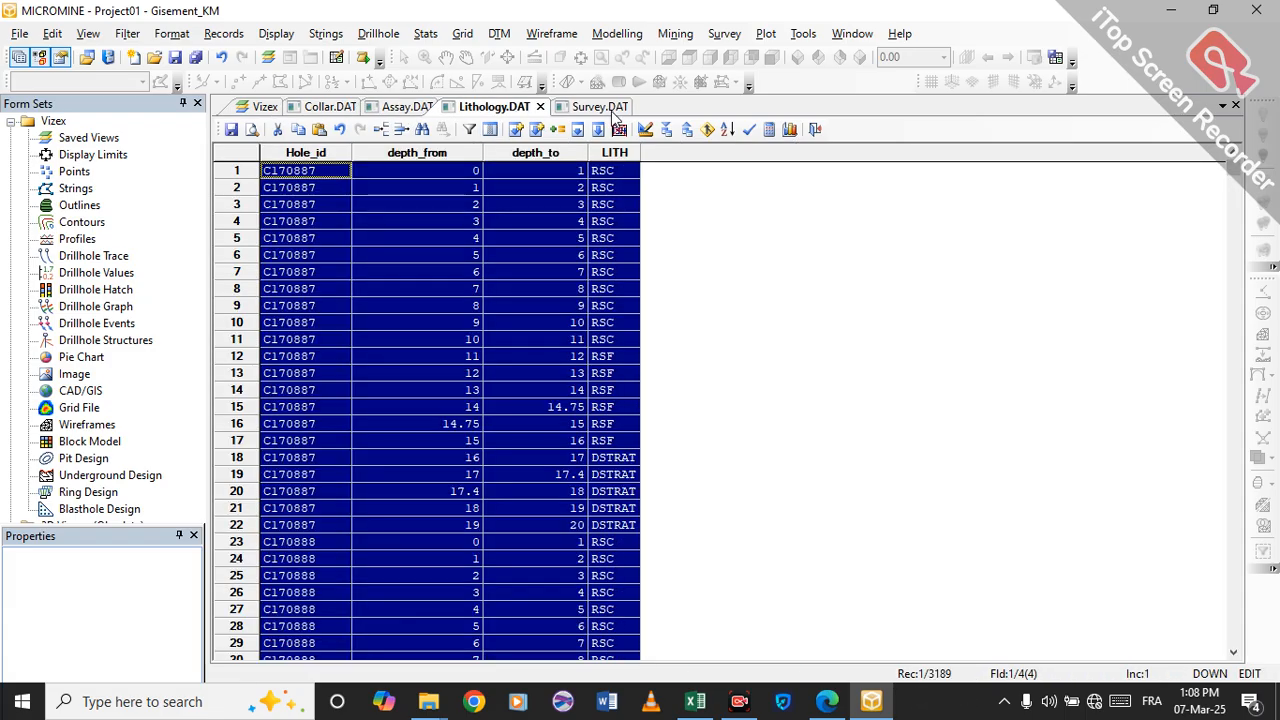
click(600, 107)
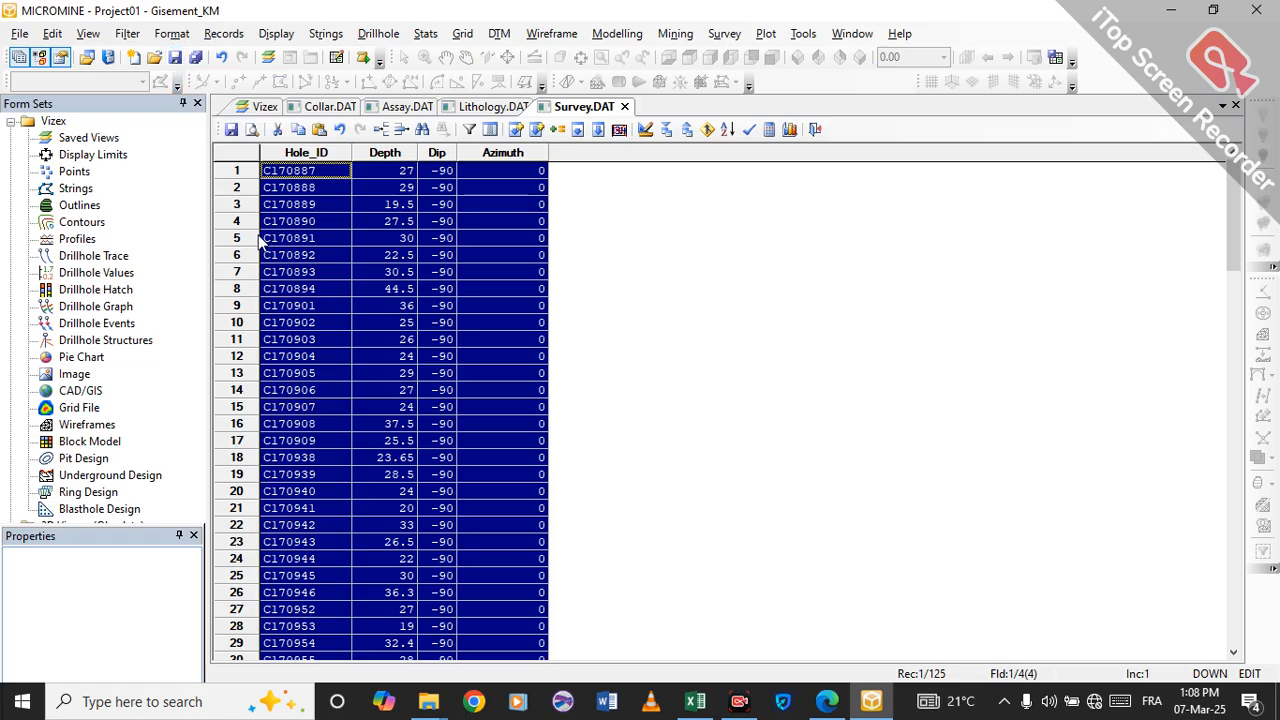
click(174, 60)
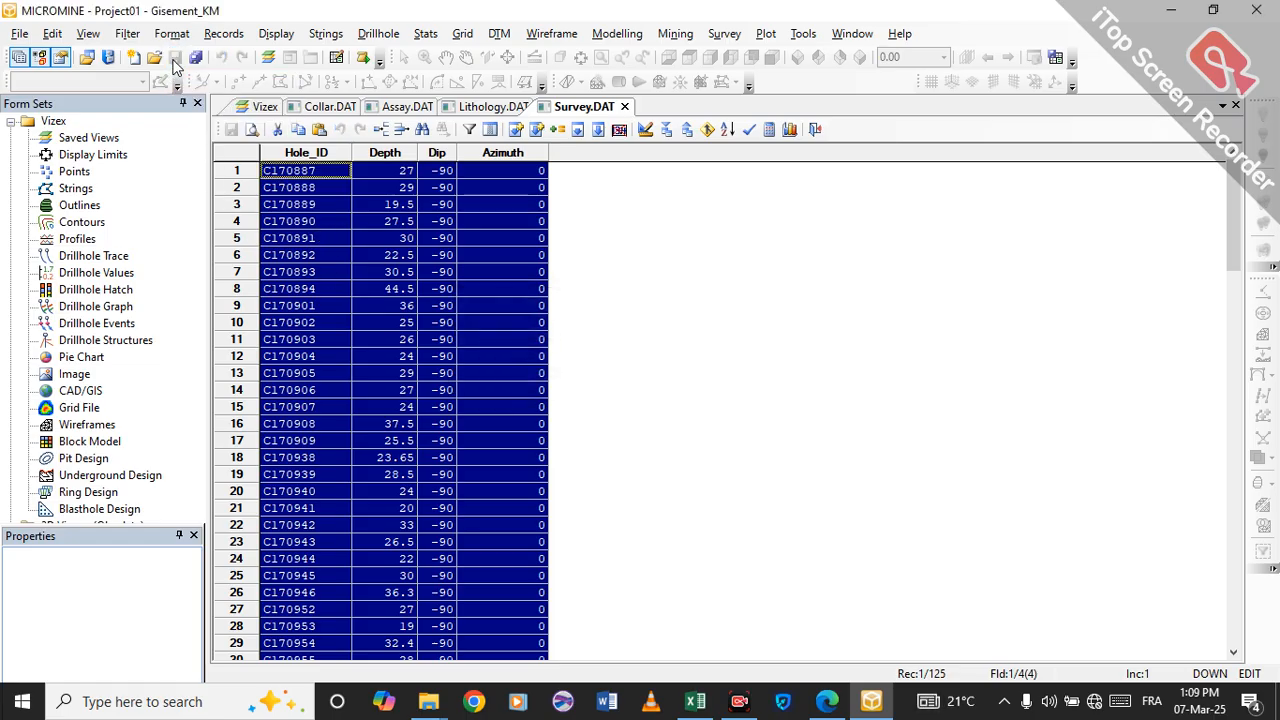
click(624, 106)
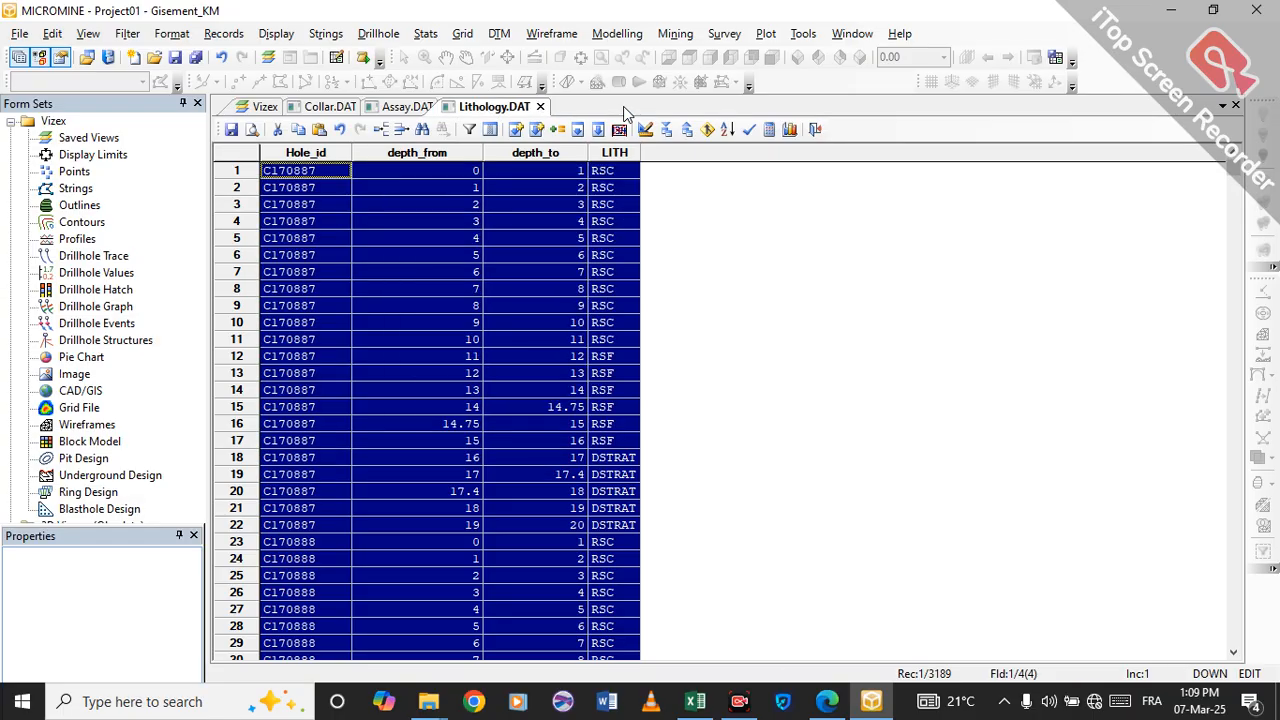
click(540, 106)
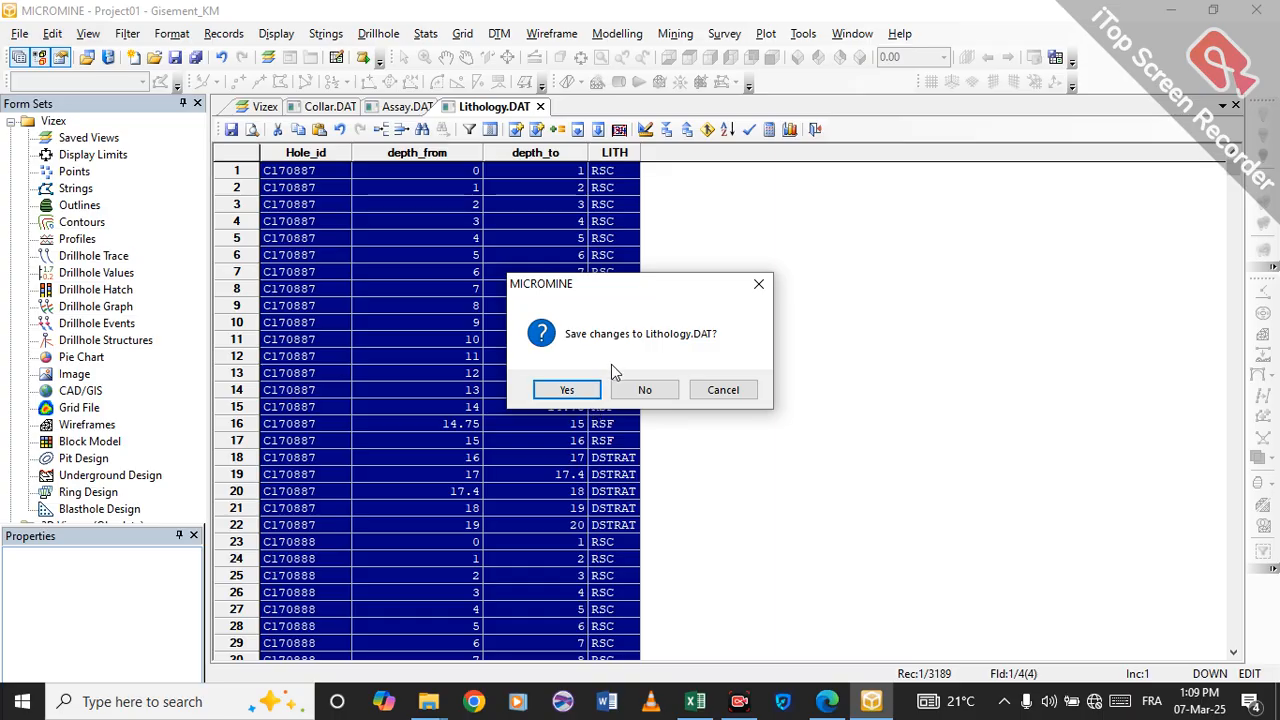
click(567, 390)
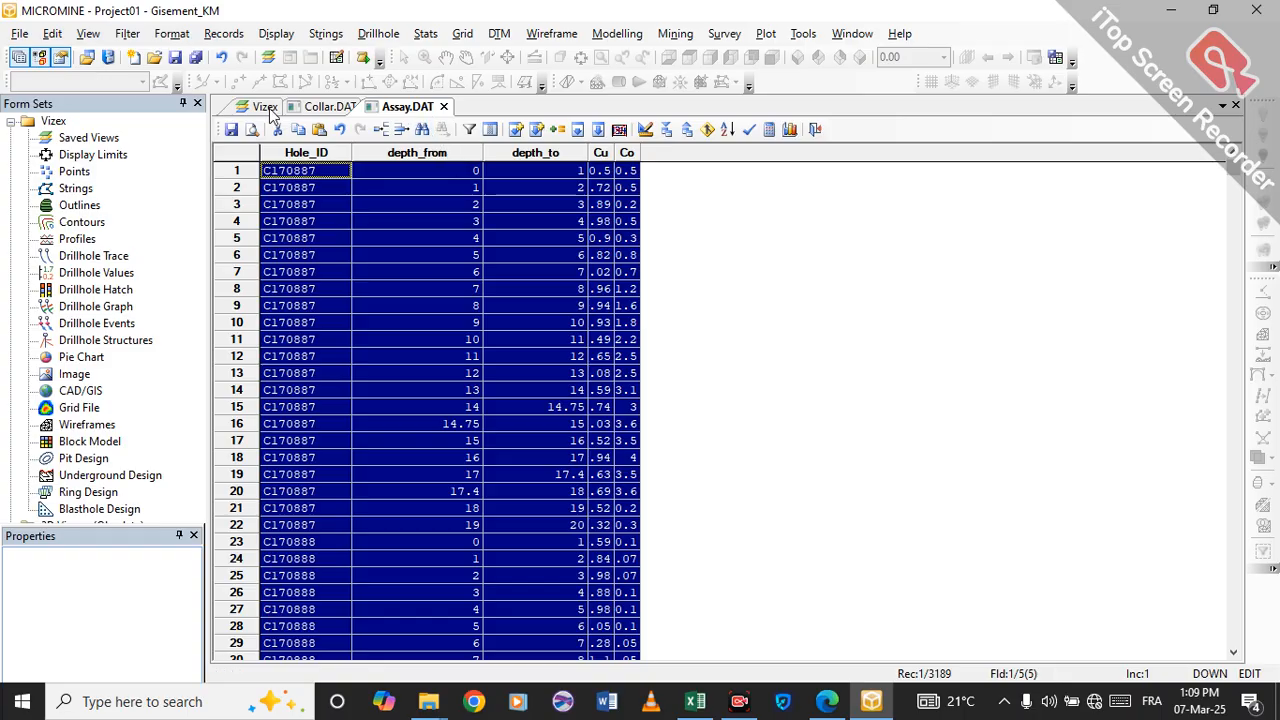
- Save and close the Assay.DAT and Collar.DAT files
click(175, 57)
click(444, 107)
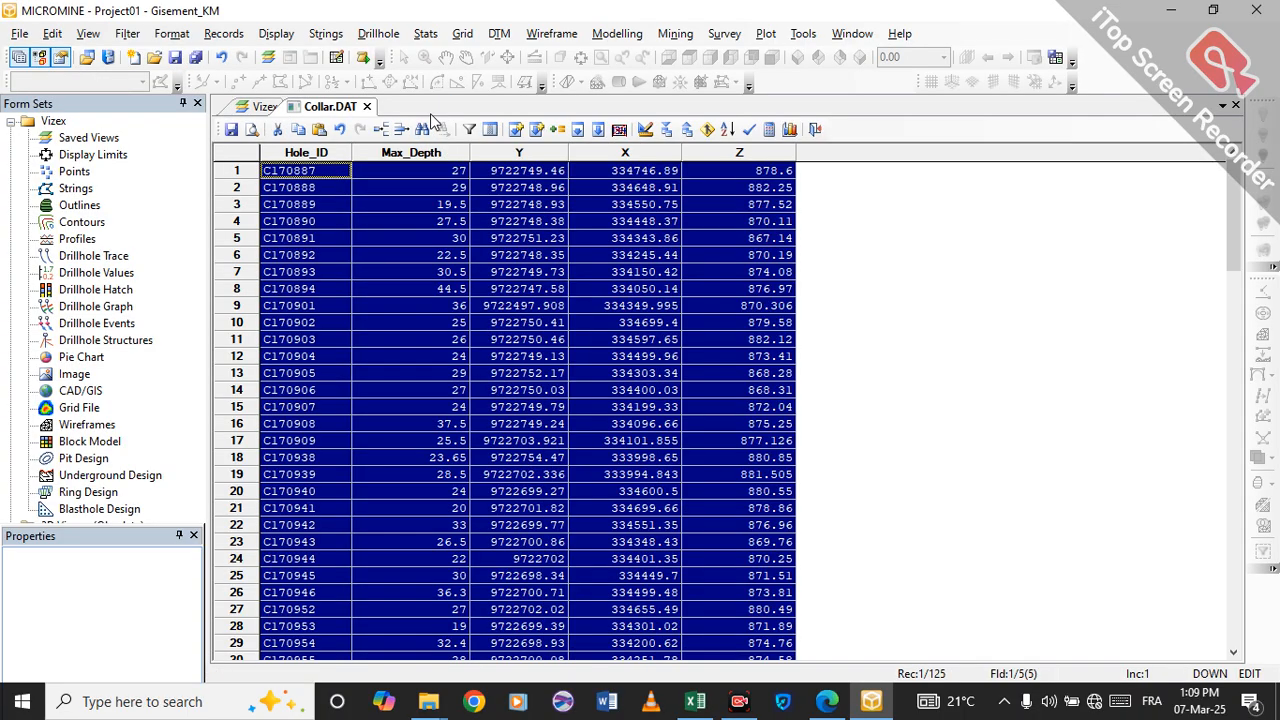
click(175, 57)
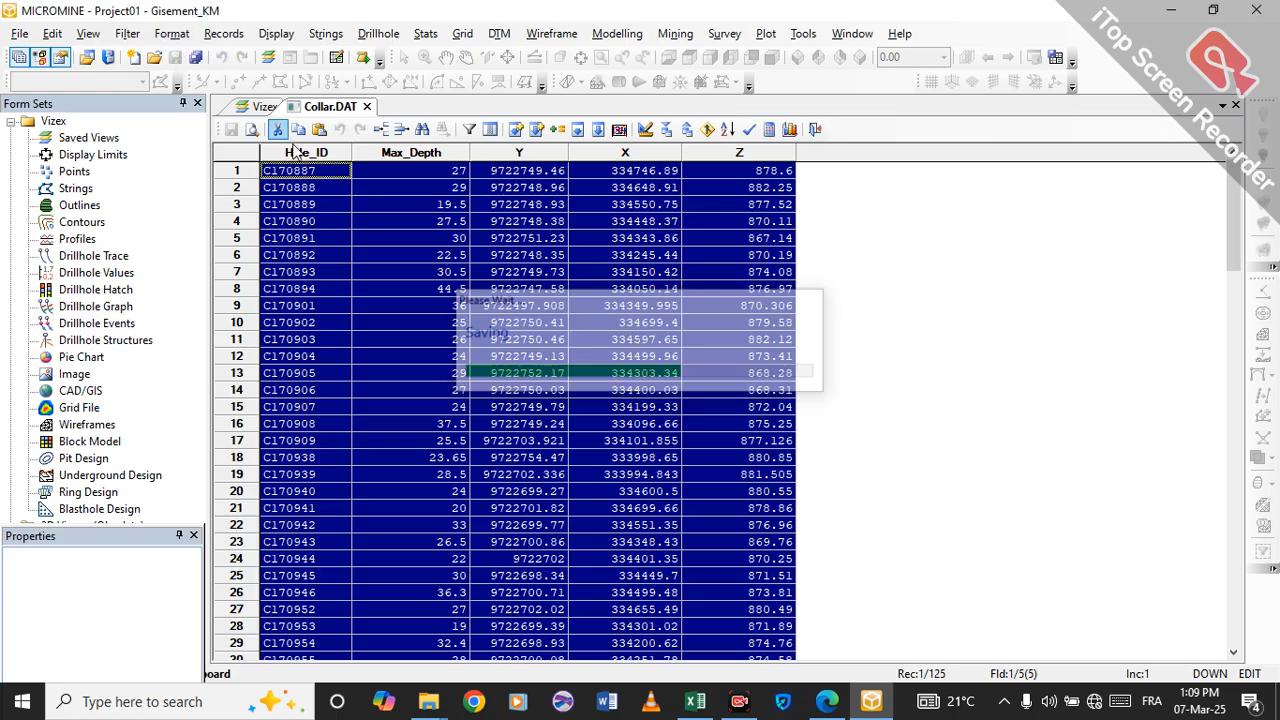
click(367, 107)
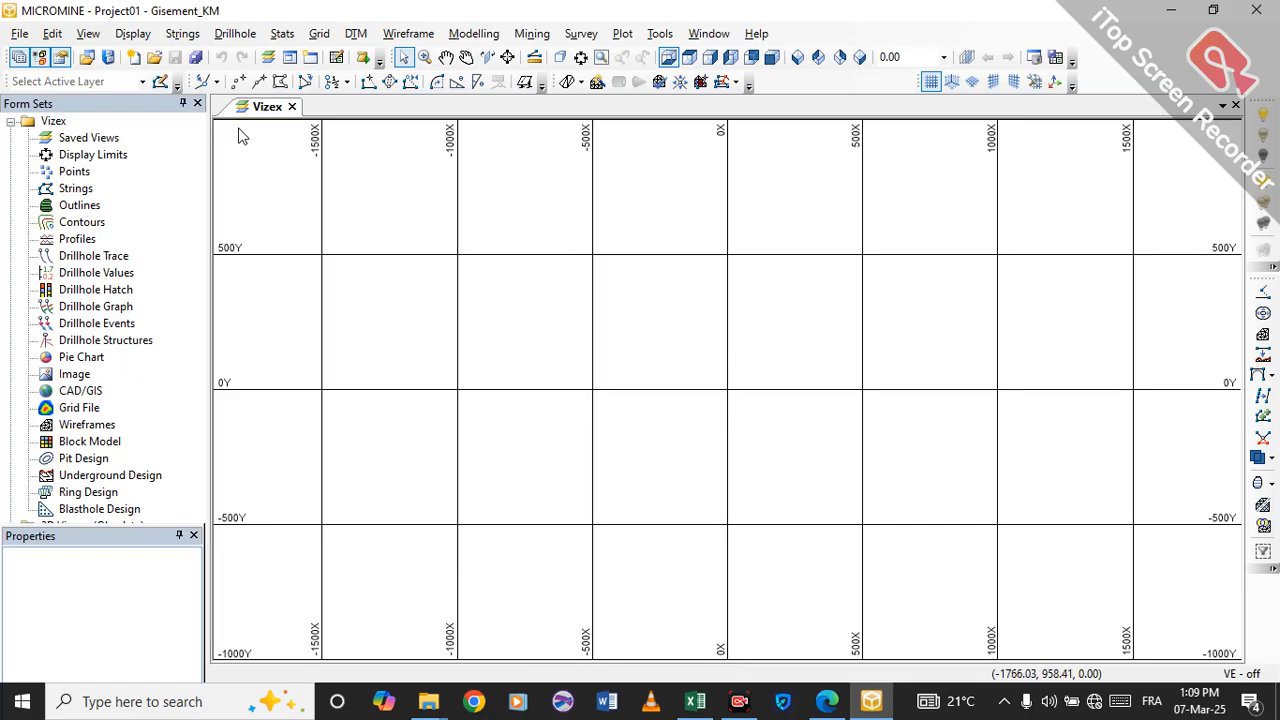
- Reopen the Assay data file from Project01, narrow its depth columns and widen Cu and Co to show full values
click(24, 36)
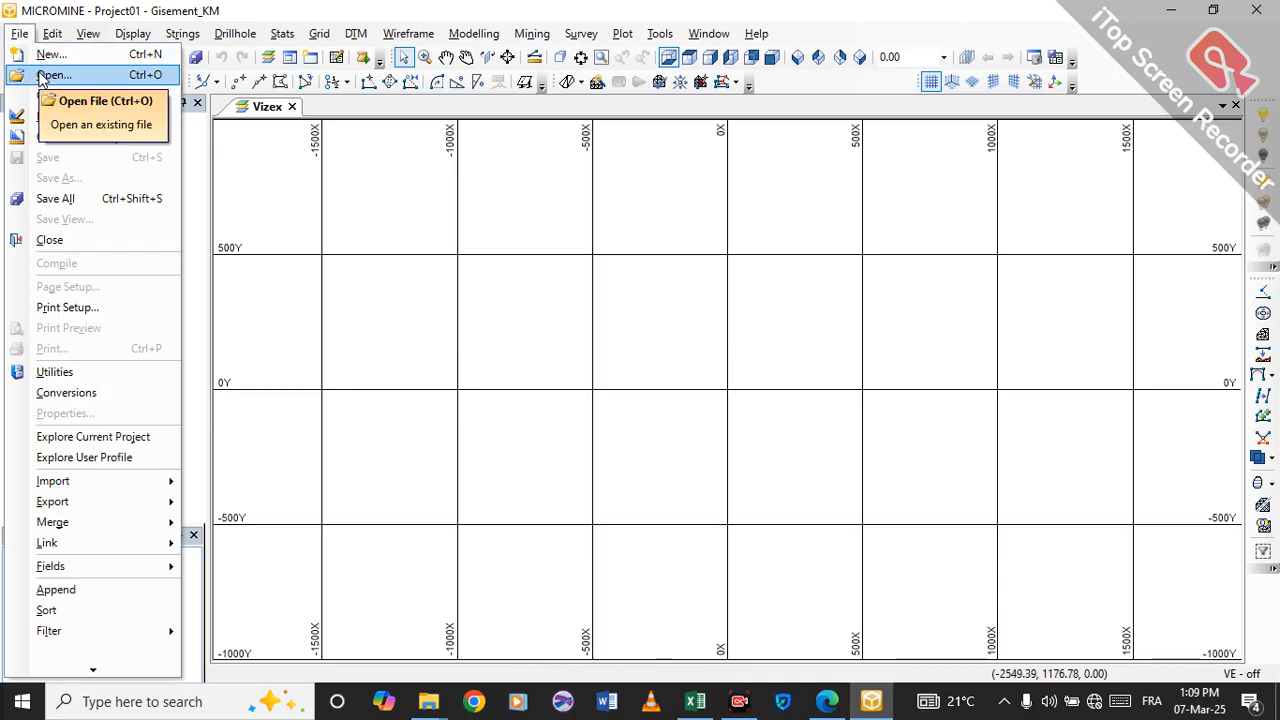
click(50, 75)
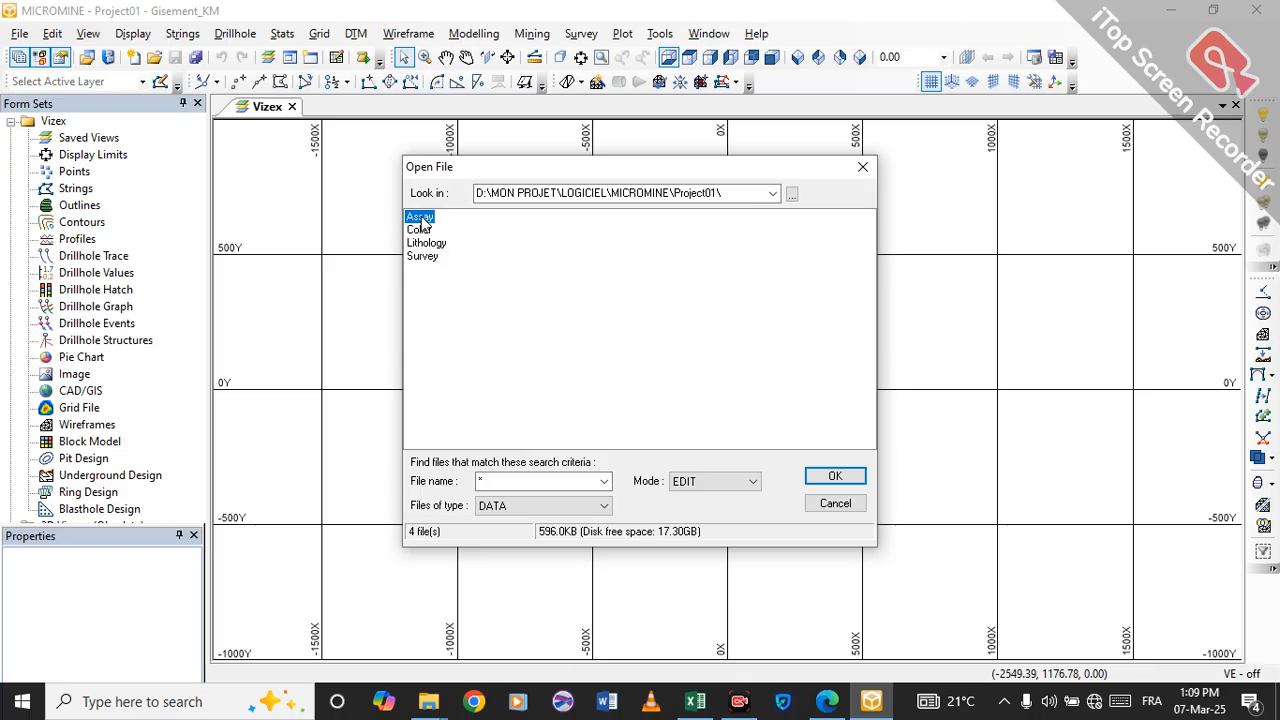
click(828, 474)
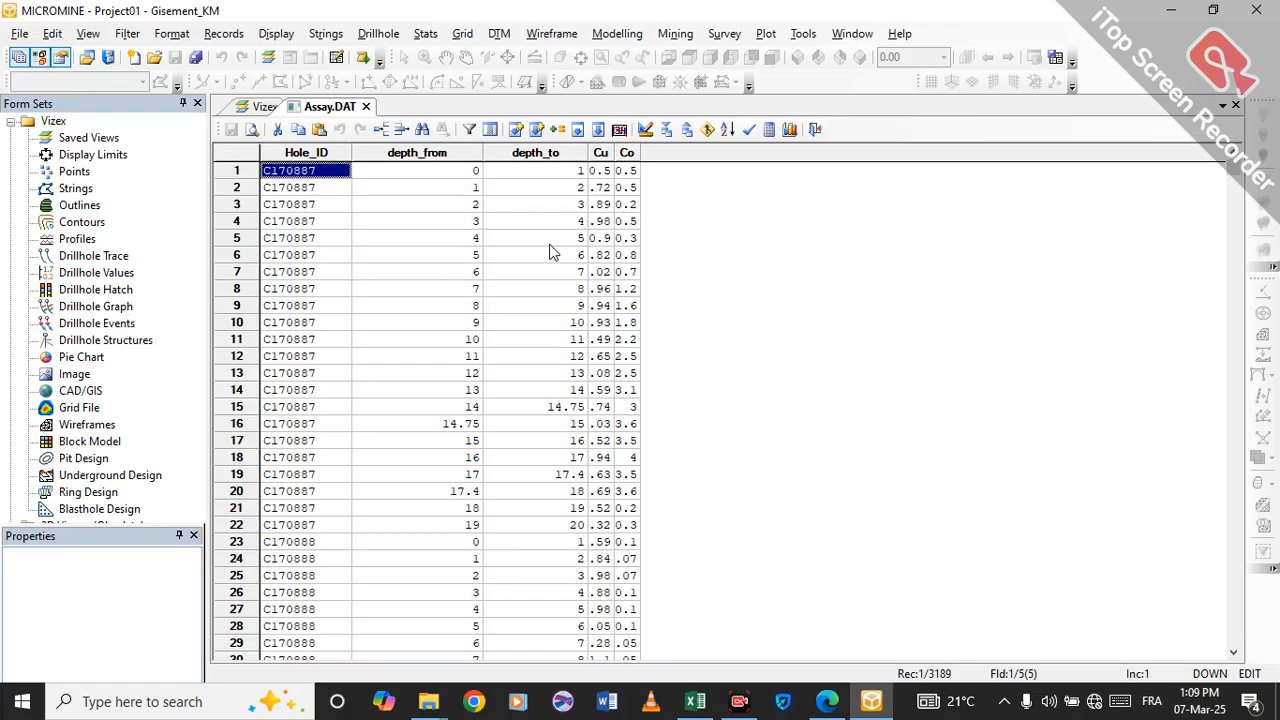
drag(482, 152, 414, 153)
drag(519, 152, 567, 152)
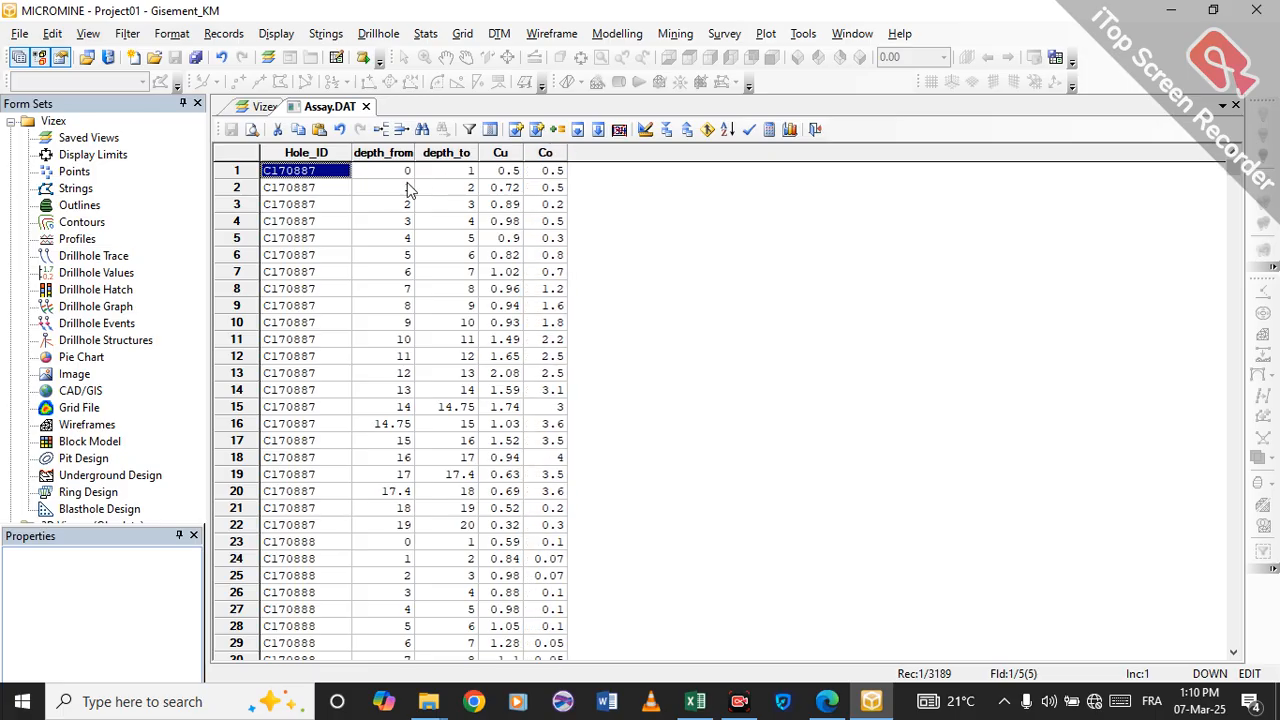
- Open the Collar data file from the Project01 folder in EDIT mode
click(20, 34)
click(53, 75)
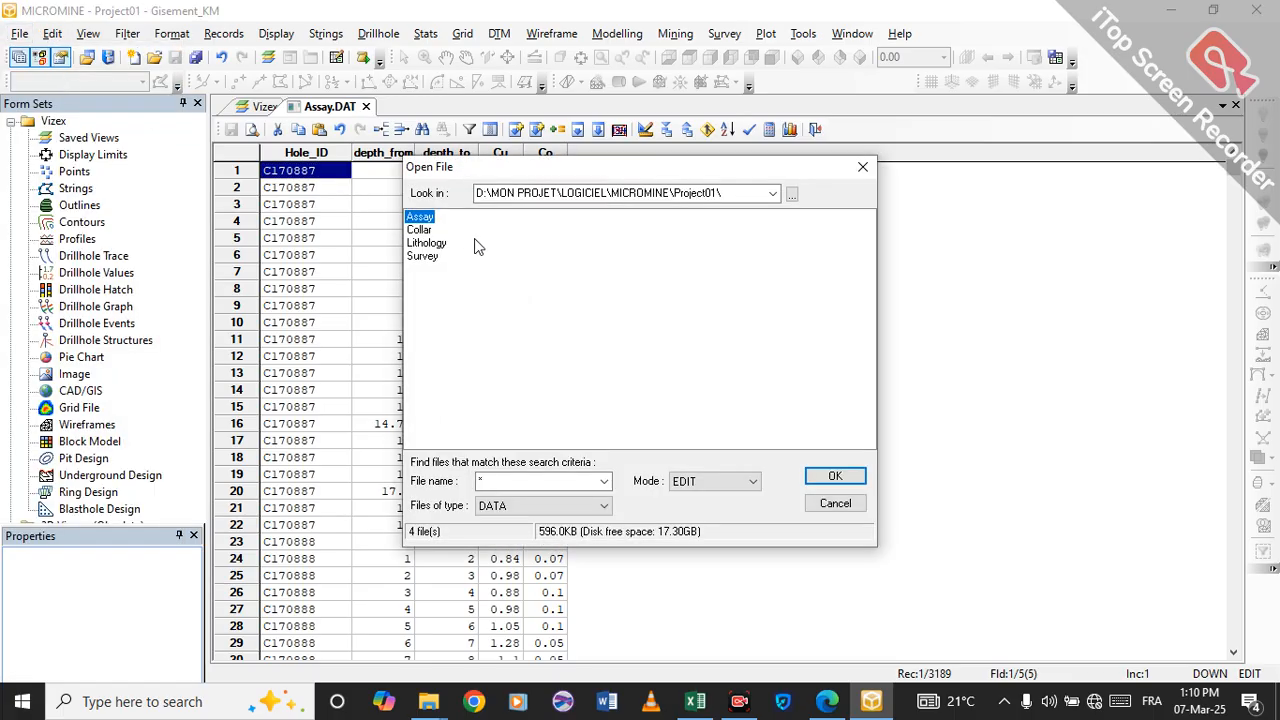
click(428, 243)
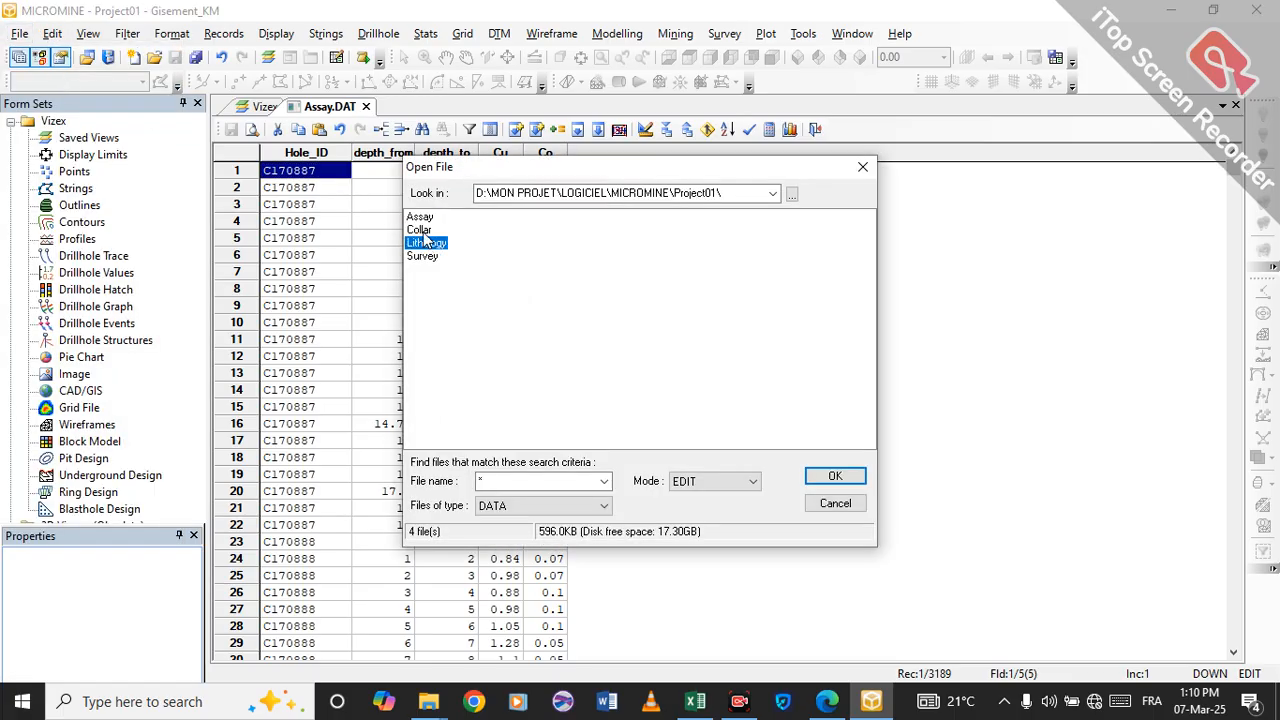
click(420, 230)
click(833, 476)
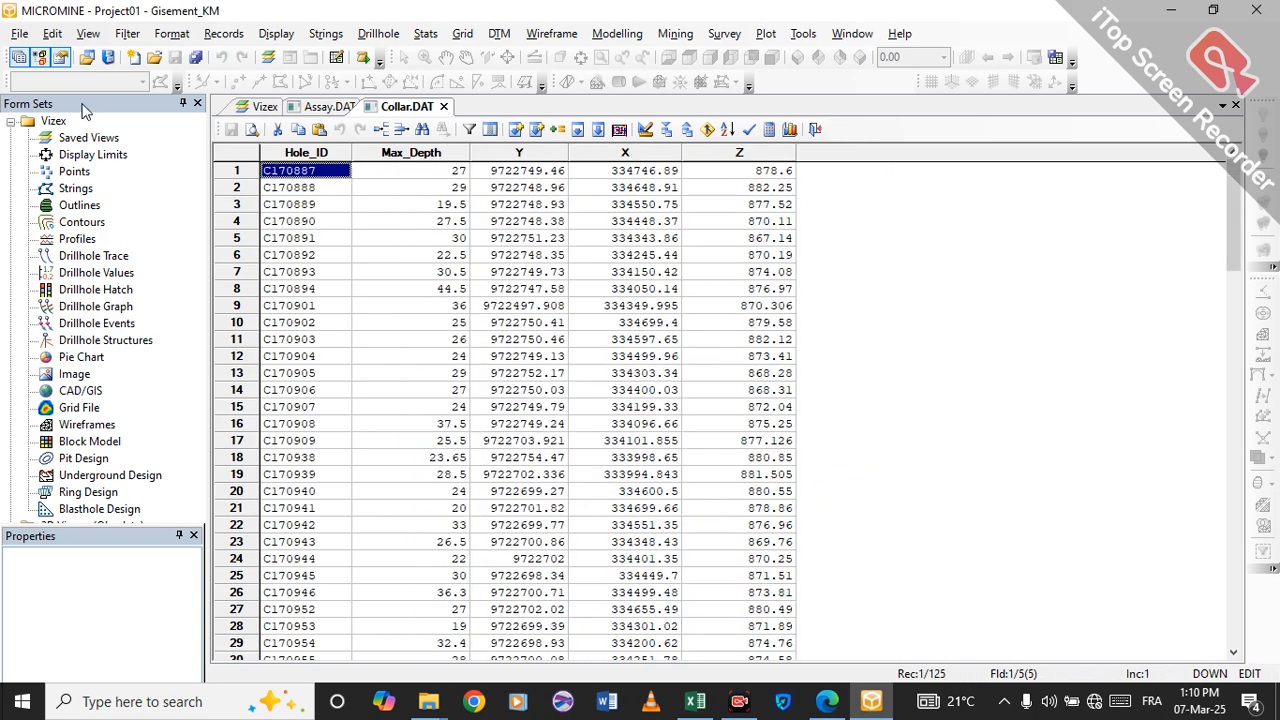
- Open the Lithology data file from the Project01 folder in EDIT mode
click(12, 34)
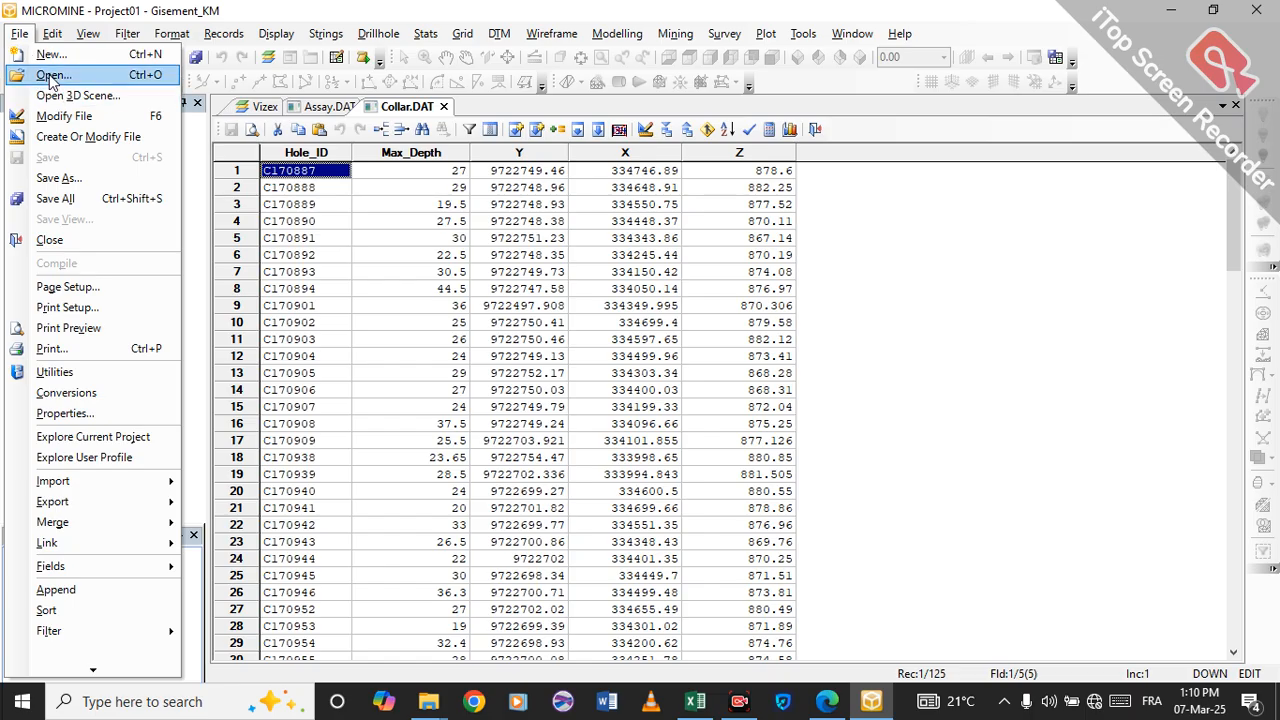
click(45, 71)
click(436, 244)
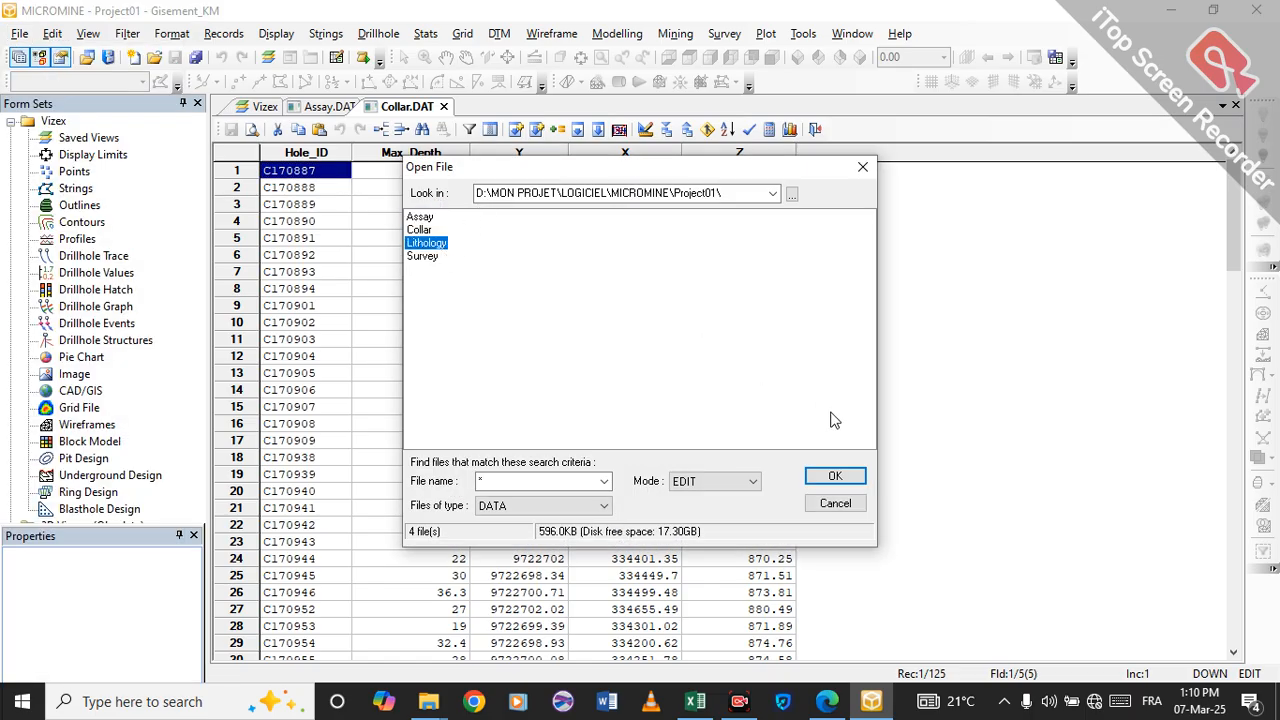
click(836, 477)
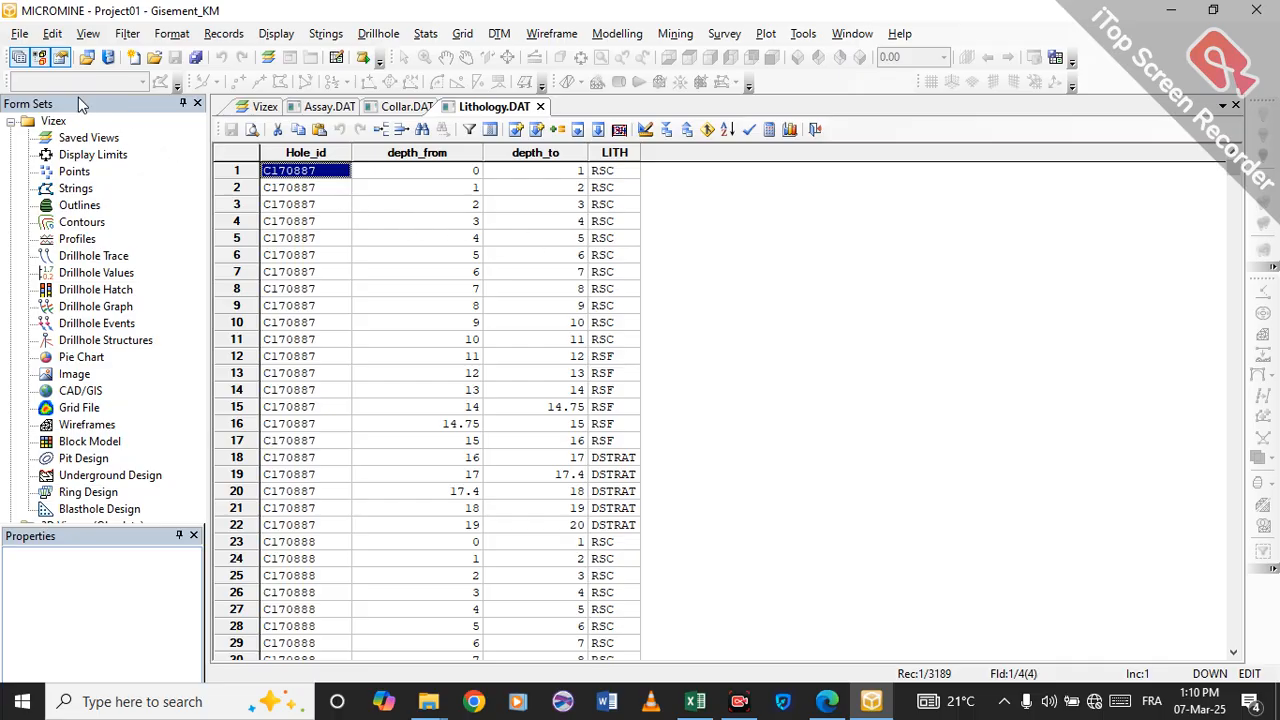
- Open the Survey data file from the Project01 folder in EDIT mode
click(20, 34)
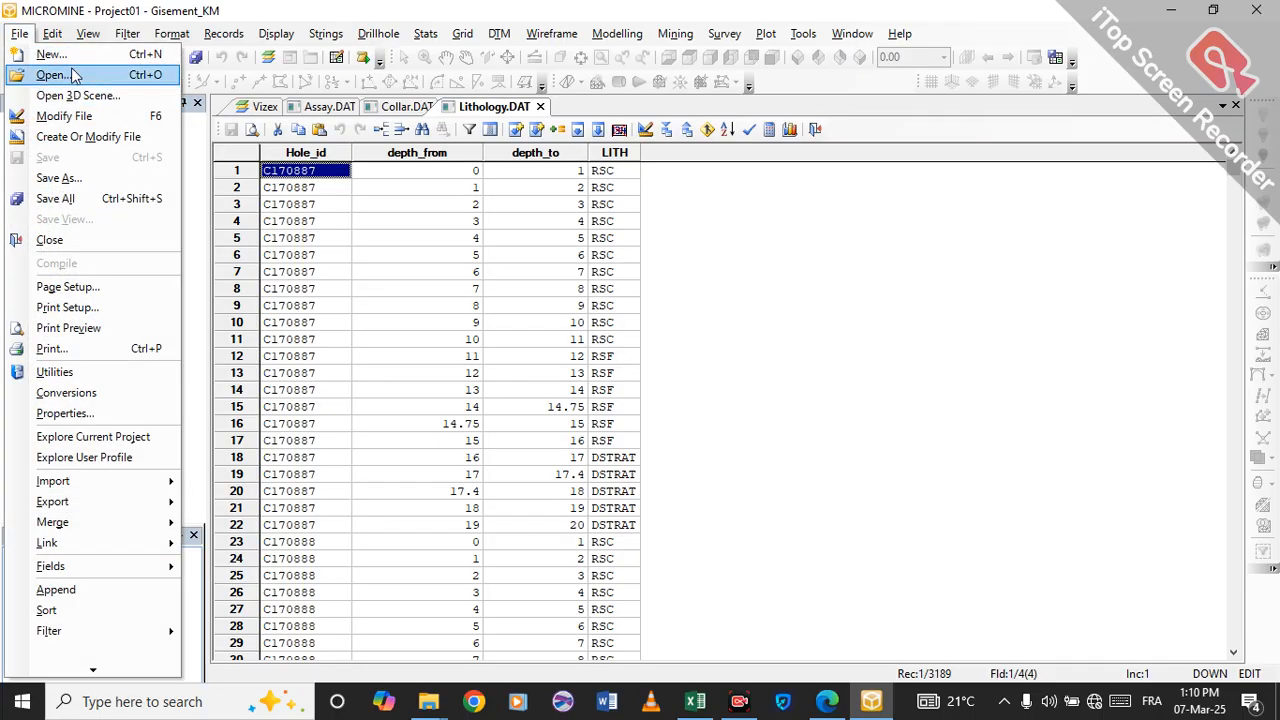
click(85, 80)
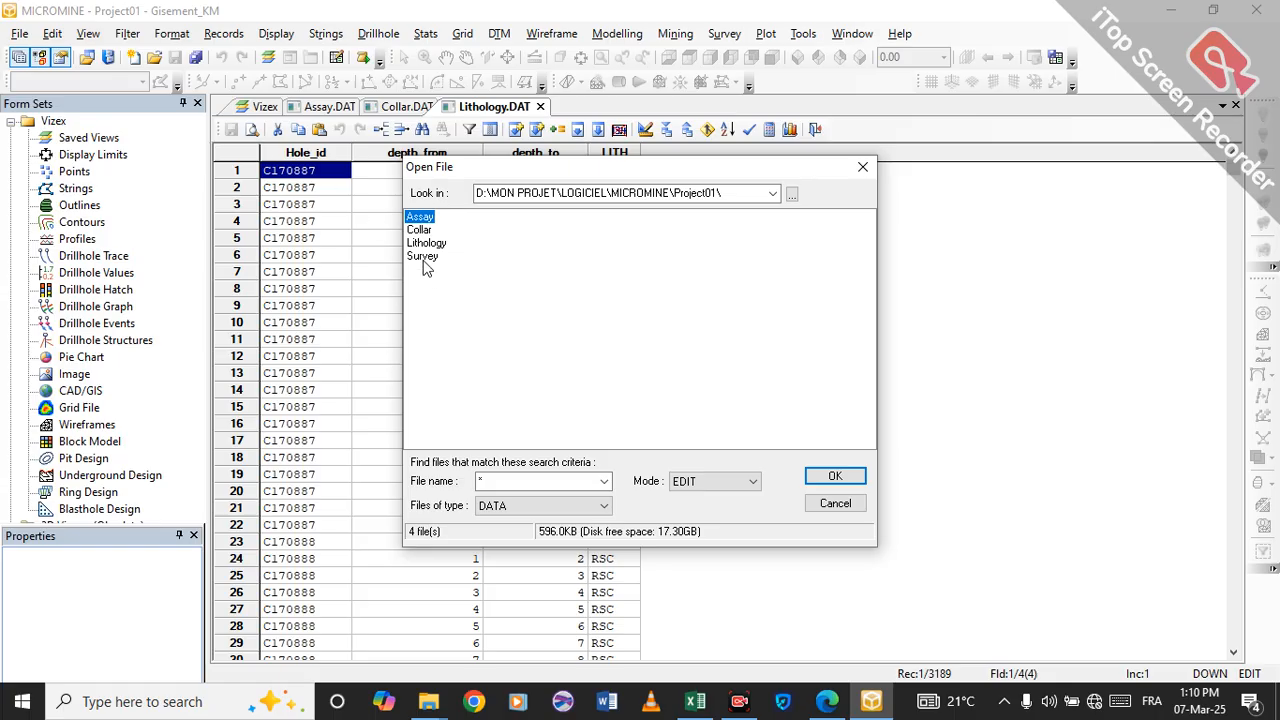
click(424, 259)
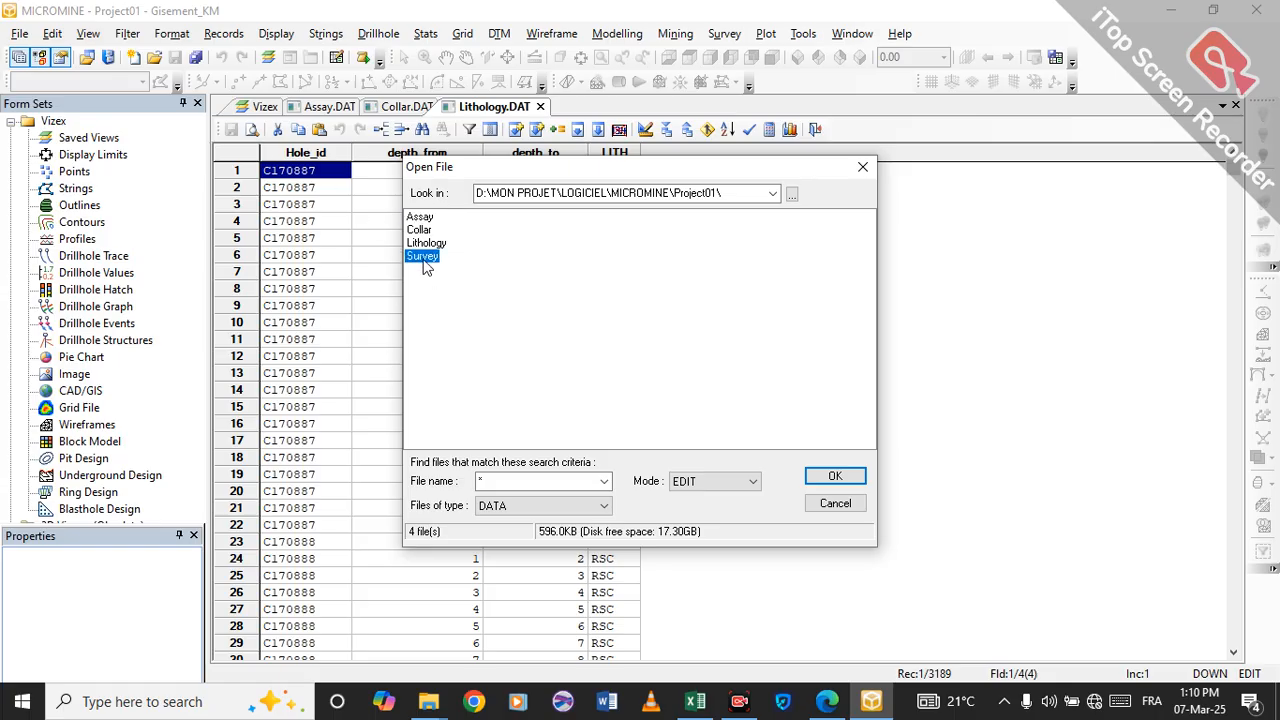
click(840, 479)
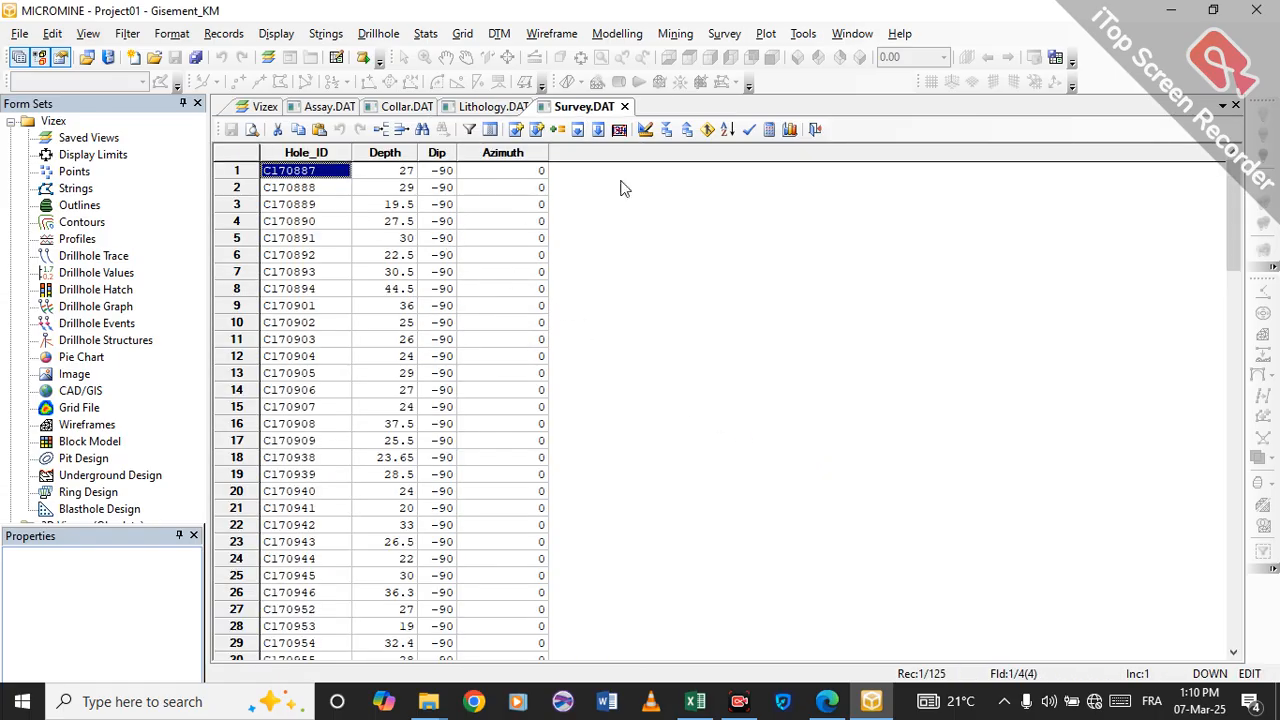
- Review the records in the reopened Lithology.DAT, Collar.DAT and Assay.DAT tables
click(506, 108)
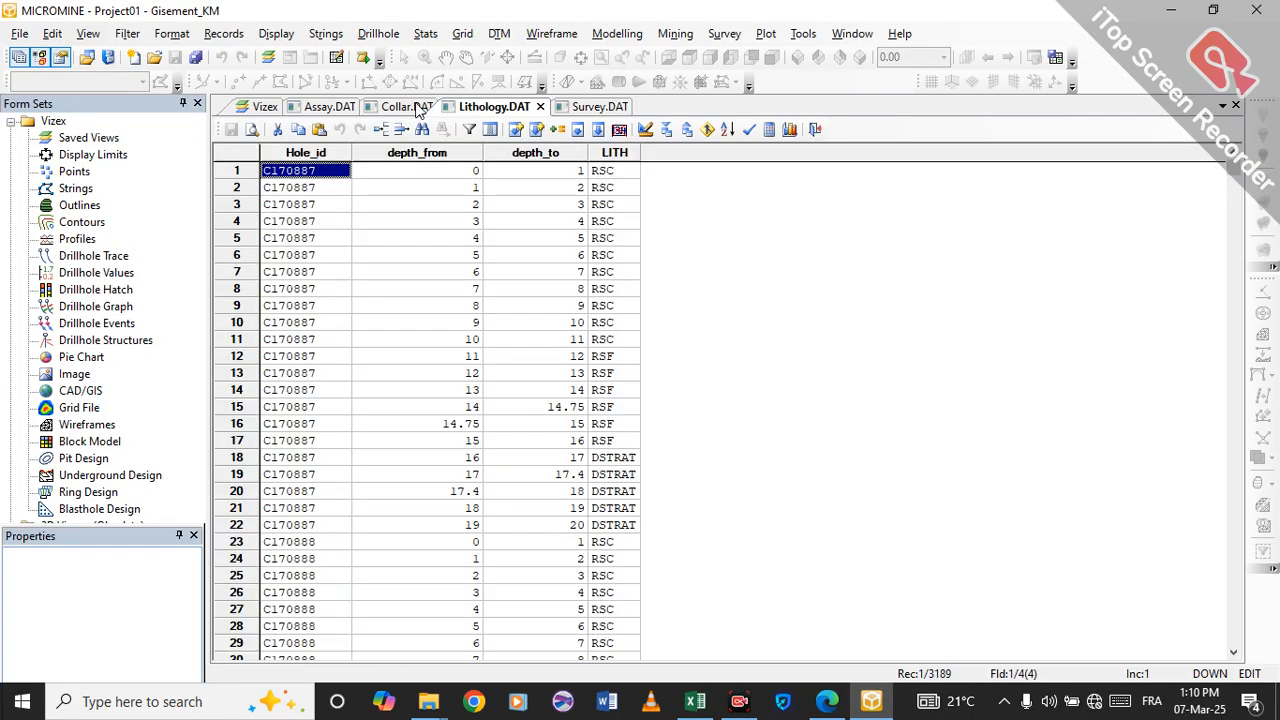
click(400, 108)
click(341, 107)
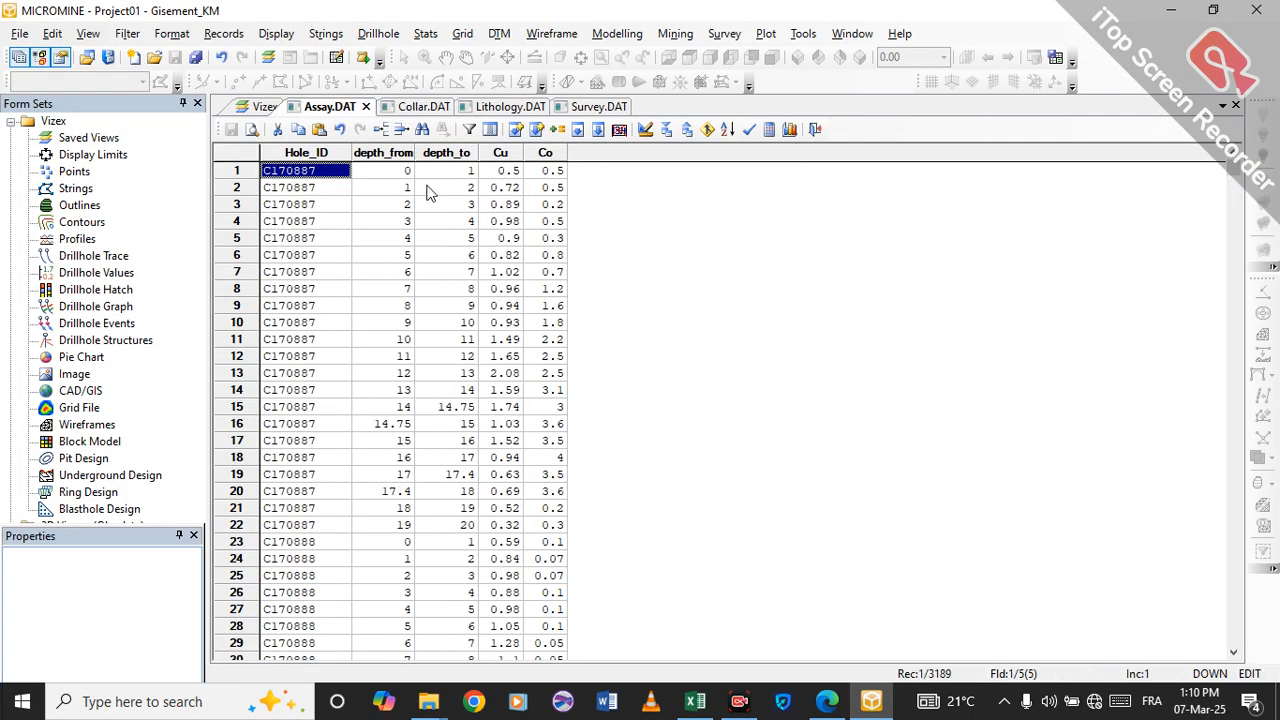